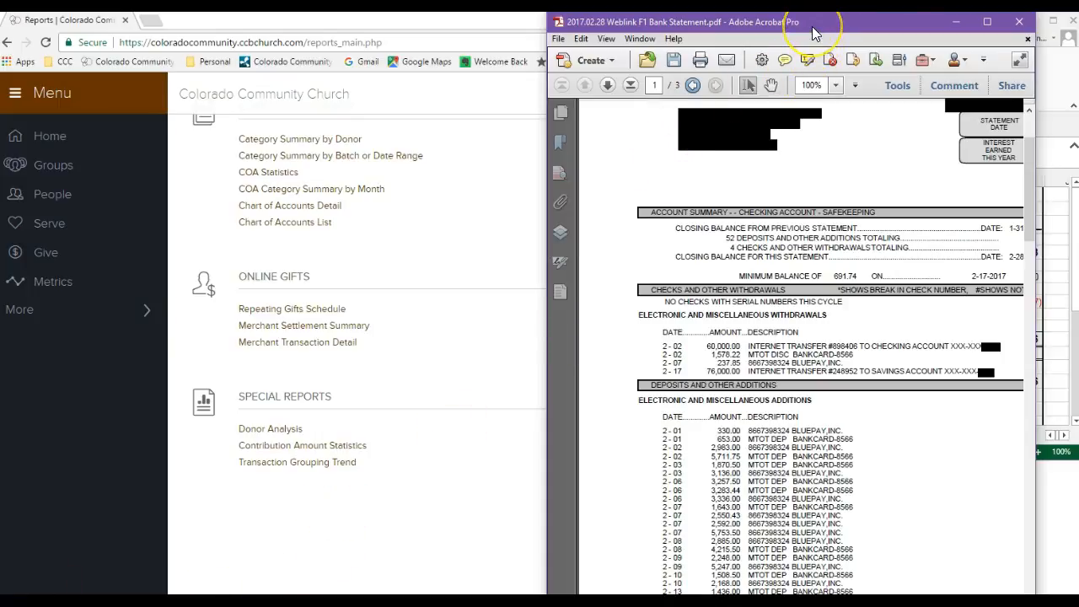
Move the bank statement window aside, switch to the church reports page in Chrome, and open the Merchant Transaction Detail report options.
{"action": "left_click_drag", "start_coordinate": [811, 26], "coordinate": [687, 31]}
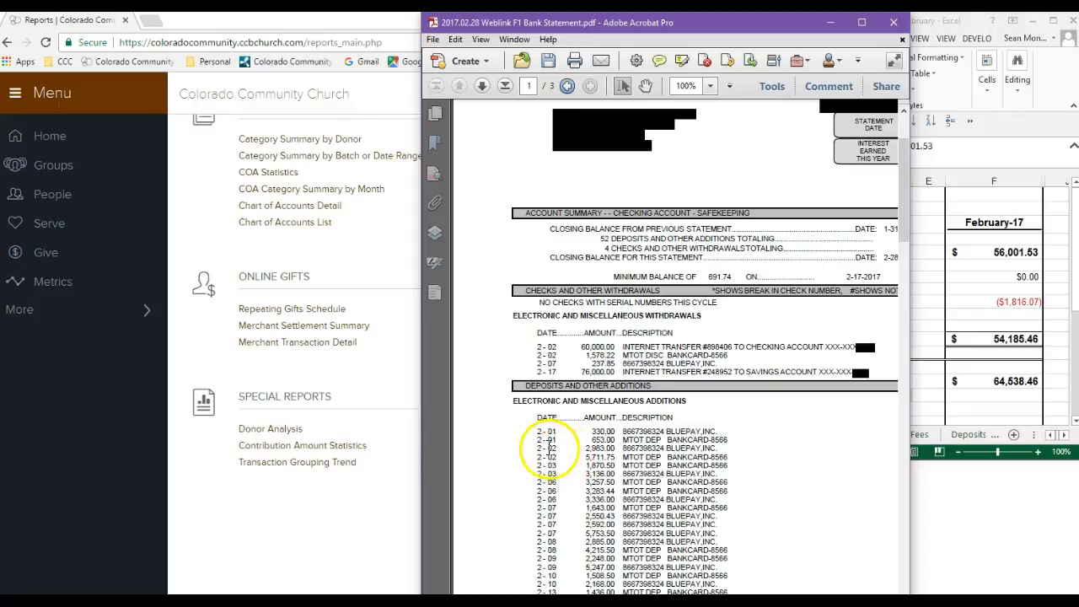
{"action": "left_click", "coordinate": [398, 385]}
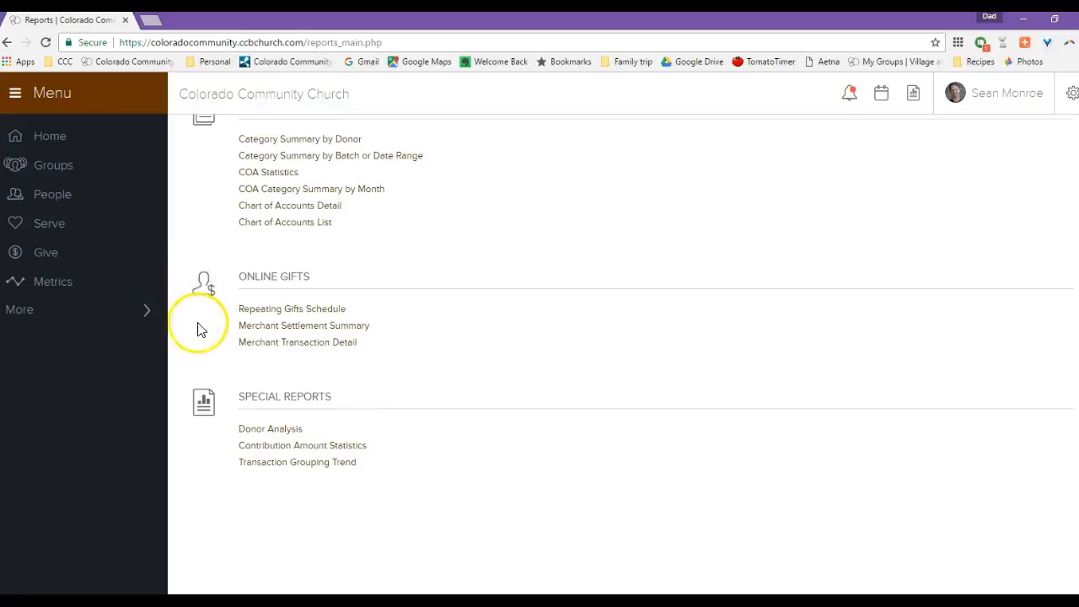
{"action": "scroll", "coordinate": [203, 325], "scroll_direction": "up", "scroll_amount": 5}
{"action": "scroll", "coordinate": [303, 253], "scroll_direction": "up", "scroll_amount": 1}
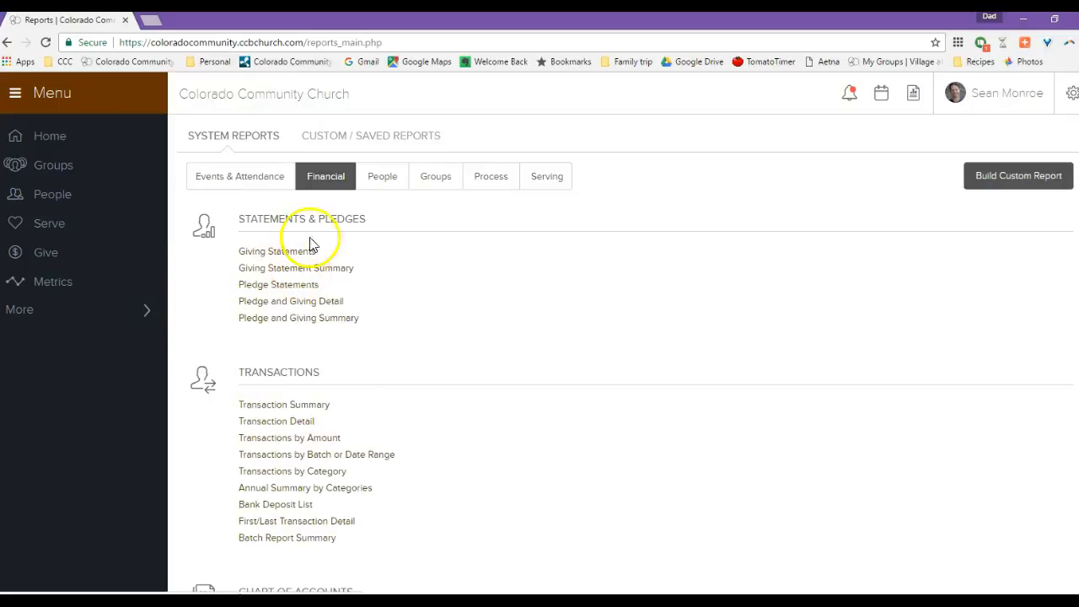
{"action": "scroll", "coordinate": [314, 426], "scroll_direction": "down", "scroll_amount": 5}
{"action": "scroll", "coordinate": [313, 426], "scroll_direction": "down", "scroll_amount": 1}
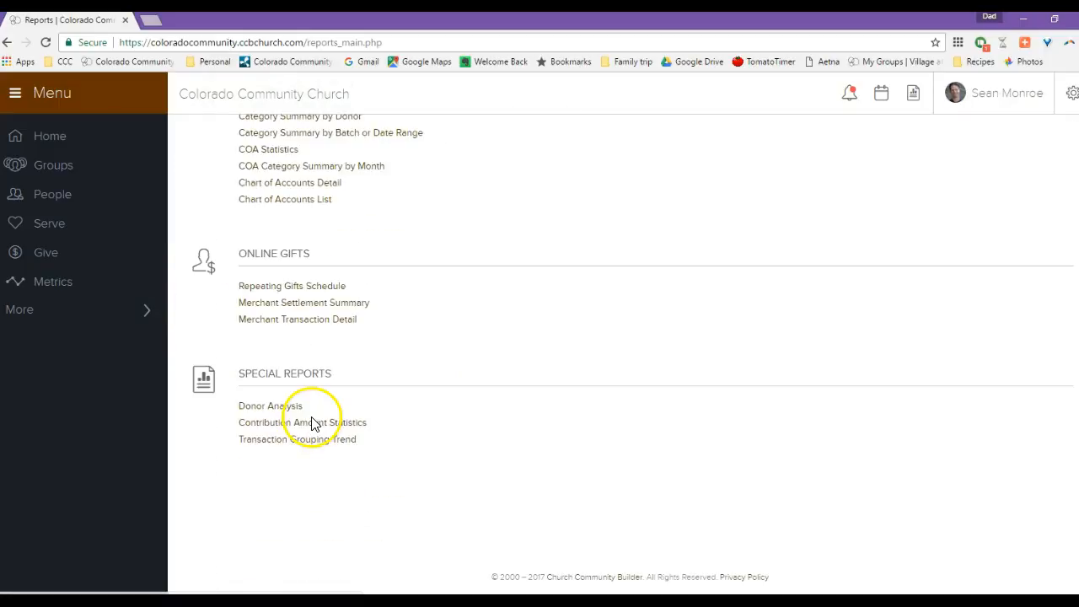
{"action": "left_click", "coordinate": [287, 327]}
Run the Merchant Transaction Detail report for Last Month with CSV output and open the downloaded file in Excel.
{"action": "left_click", "coordinate": [405, 328]}
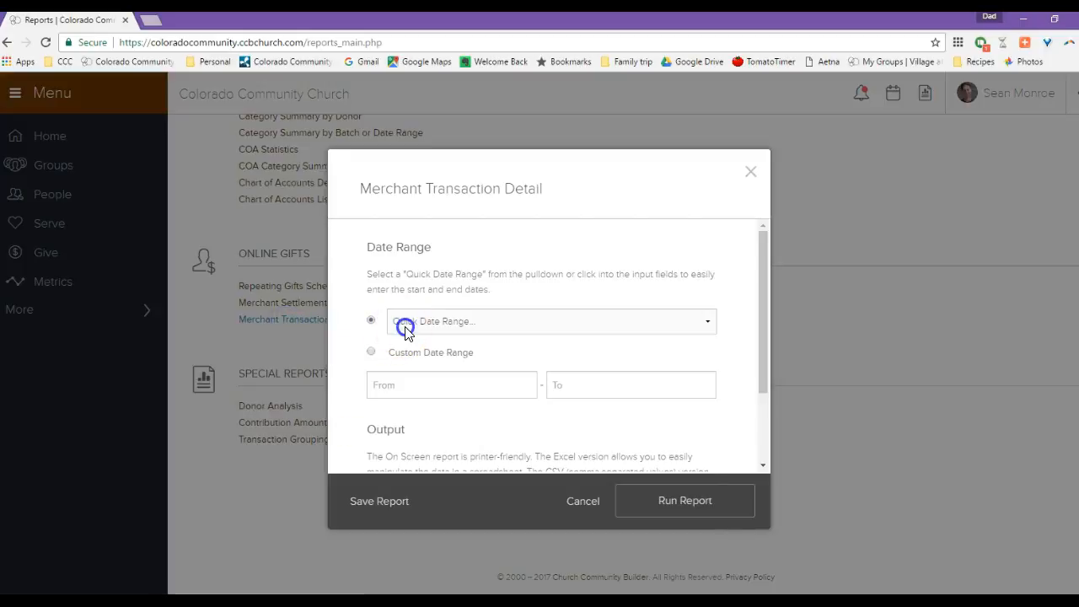
{"action": "left_click", "coordinate": [440, 472]}
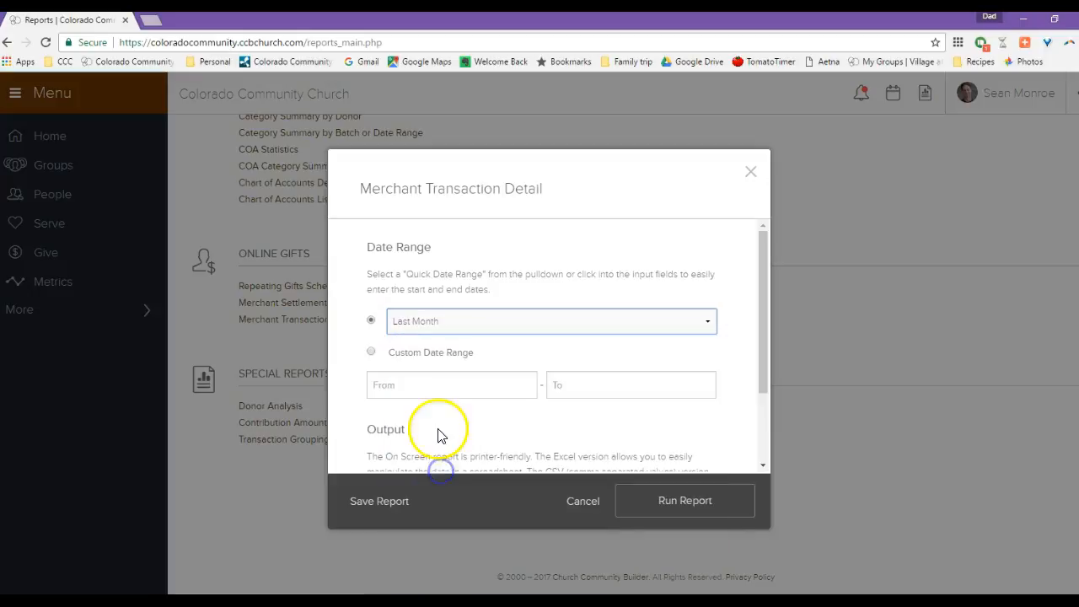
{"action": "scroll", "coordinate": [437, 434], "scroll_direction": "down", "scroll_amount": 2}
{"action": "left_click", "coordinate": [431, 414]}
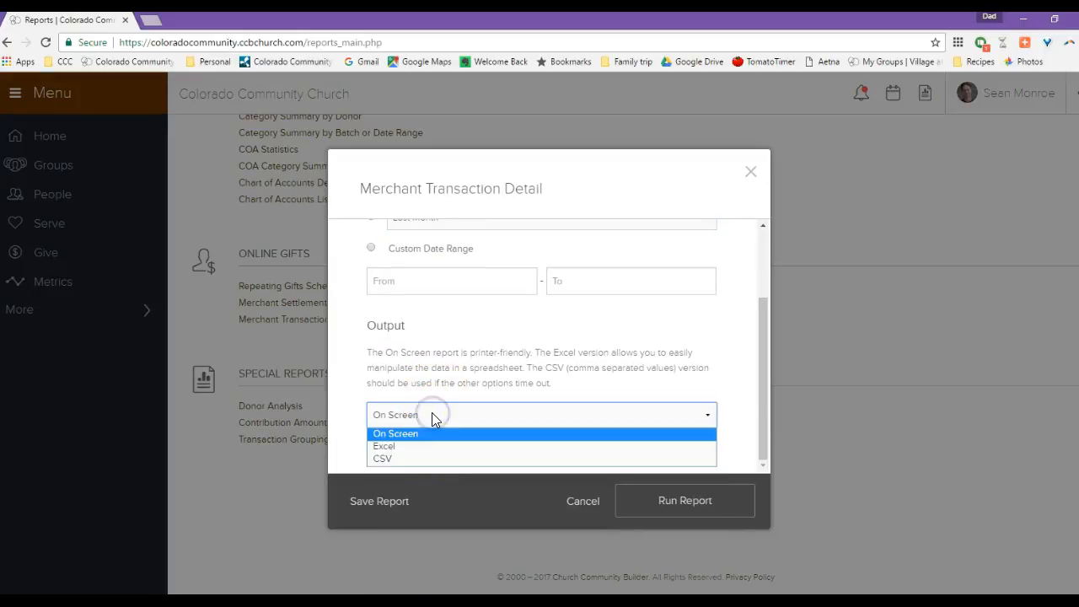
{"action": "left_click", "coordinate": [404, 459]}
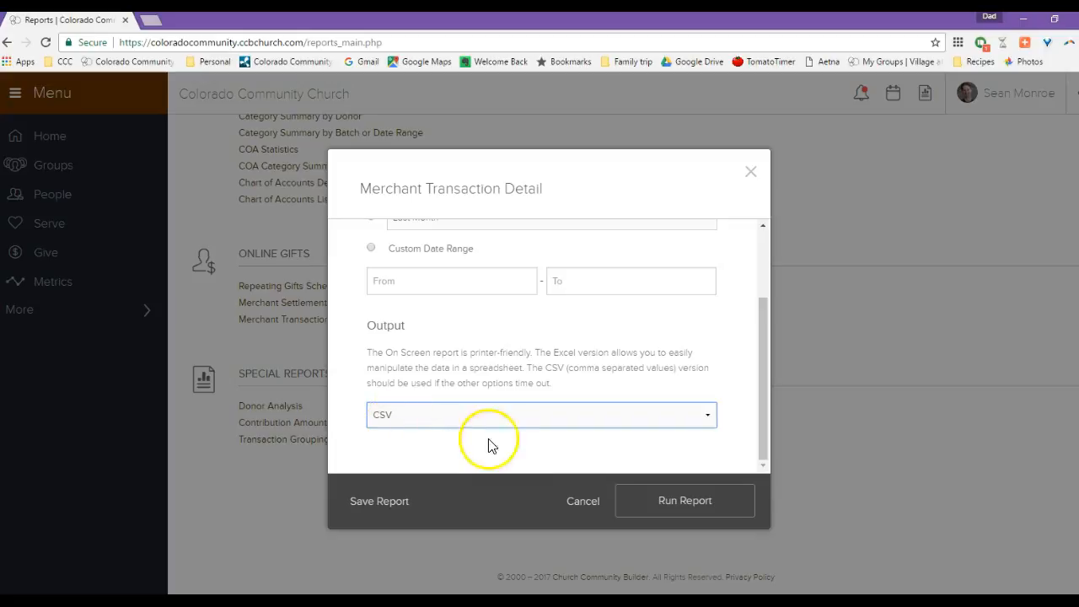
{"action": "left_click", "coordinate": [653, 502]}
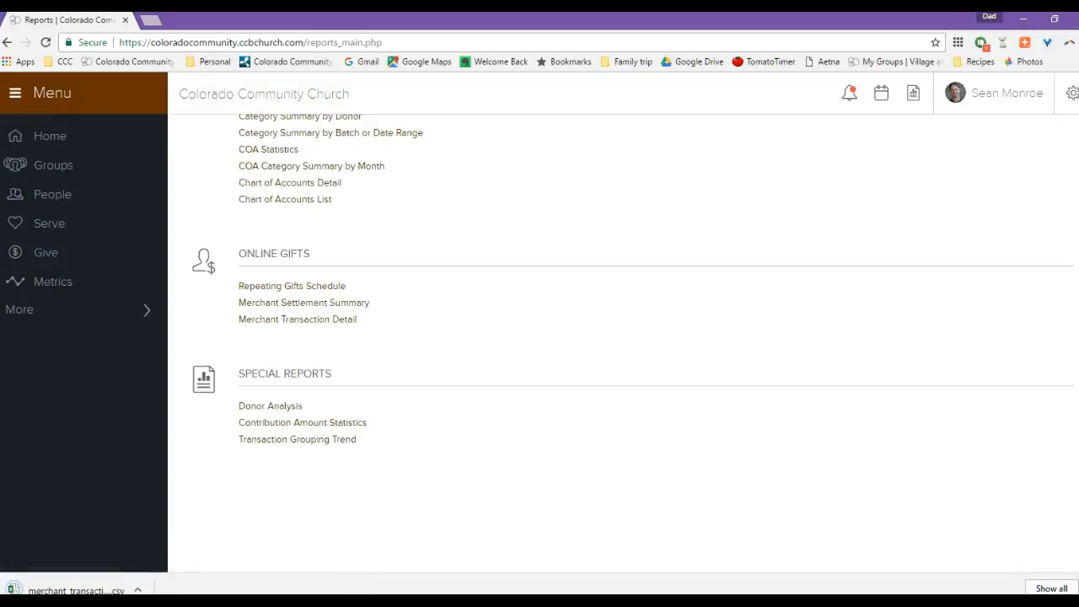
{"action": "left_click_drag", "start_coordinate": [63, 97], "coordinate": [527, 12]}
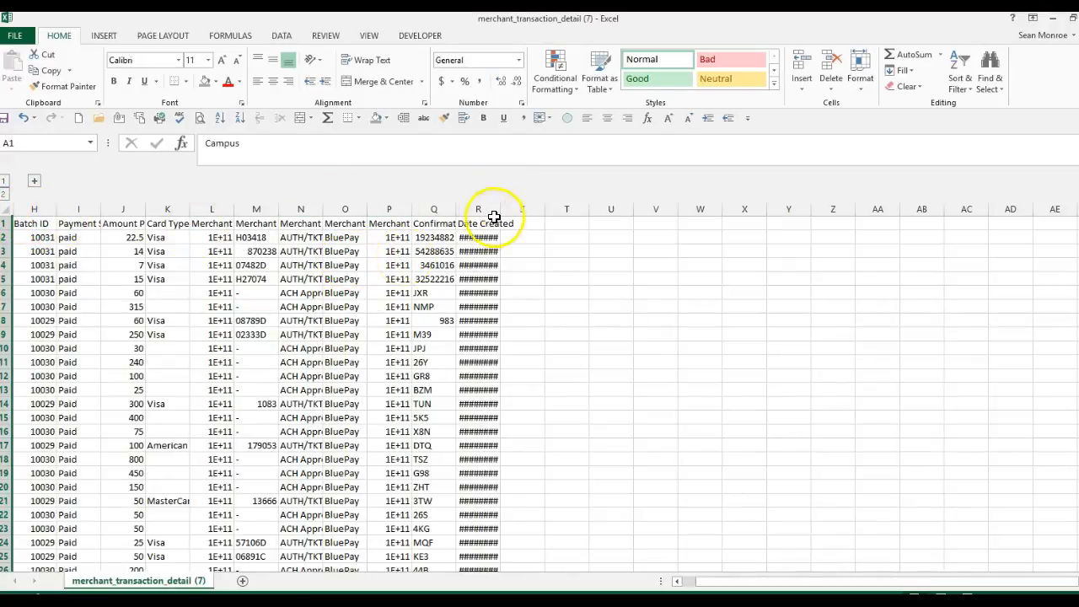
Widen the Date Created column to fit its dates and apply the Accounting format to the Amount Paid column.
{"action": "left_click_drag", "start_coordinate": [501, 208], "coordinate": [517, 209]}
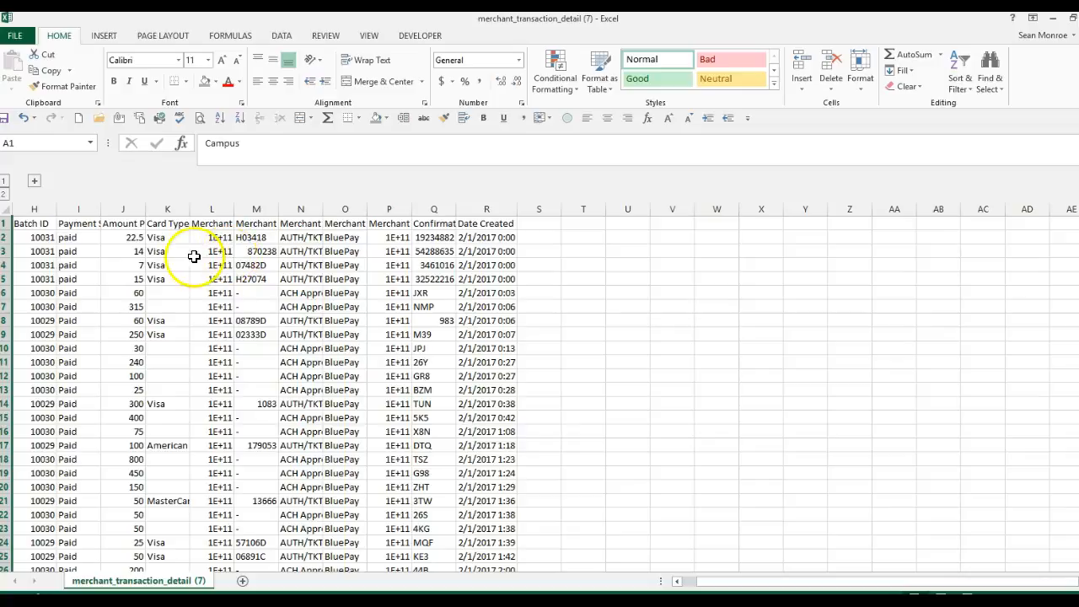
{"action": "left_click", "coordinate": [131, 213]}
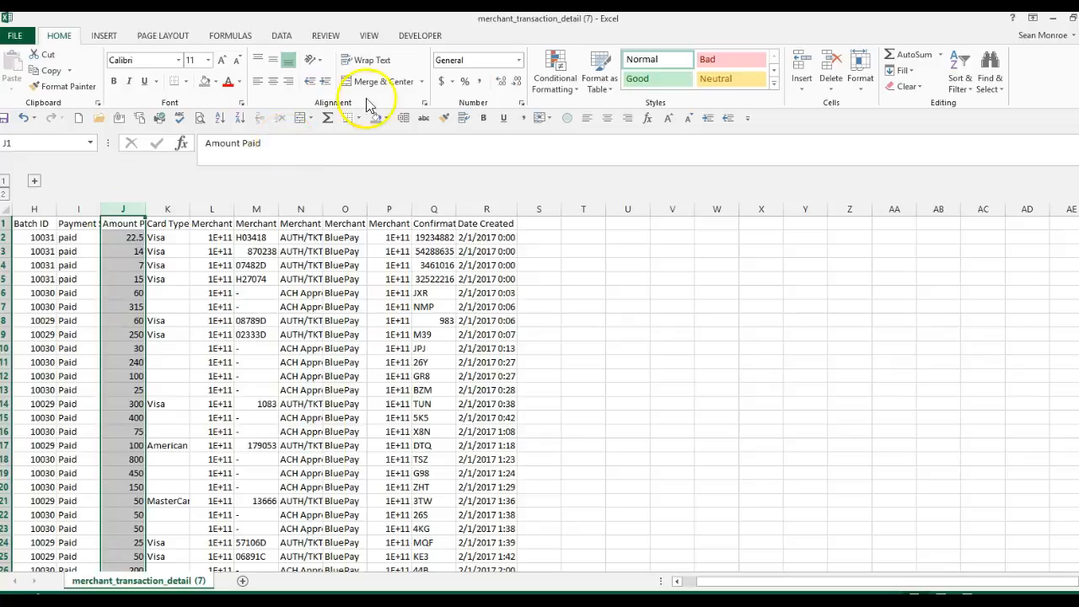
{"action": "left_click", "coordinate": [440, 81]}
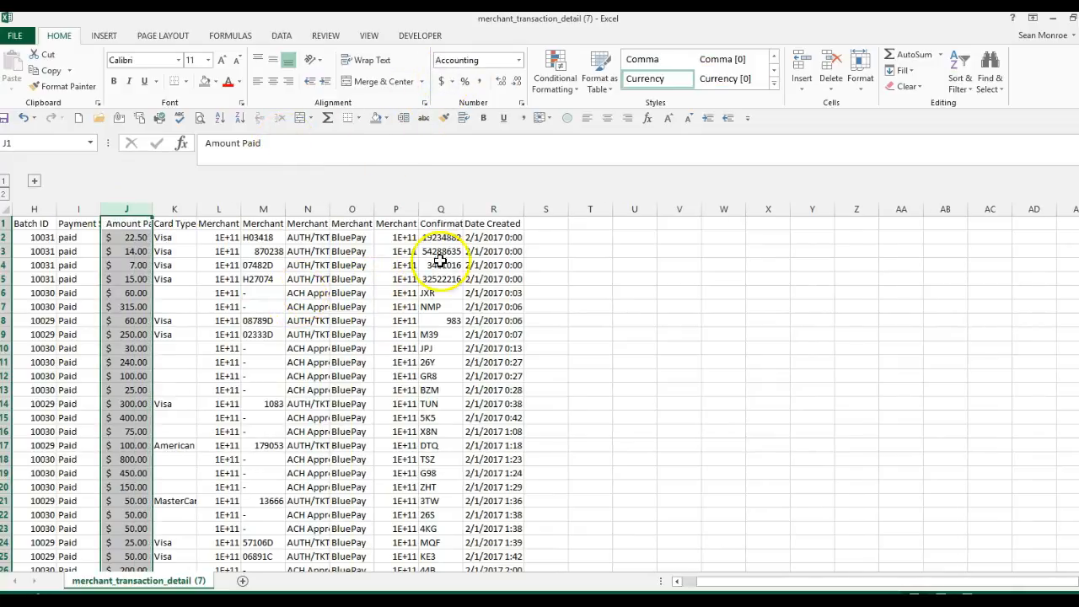
Format the Date Created column as Short Date.
{"action": "left_click", "coordinate": [491, 208]}
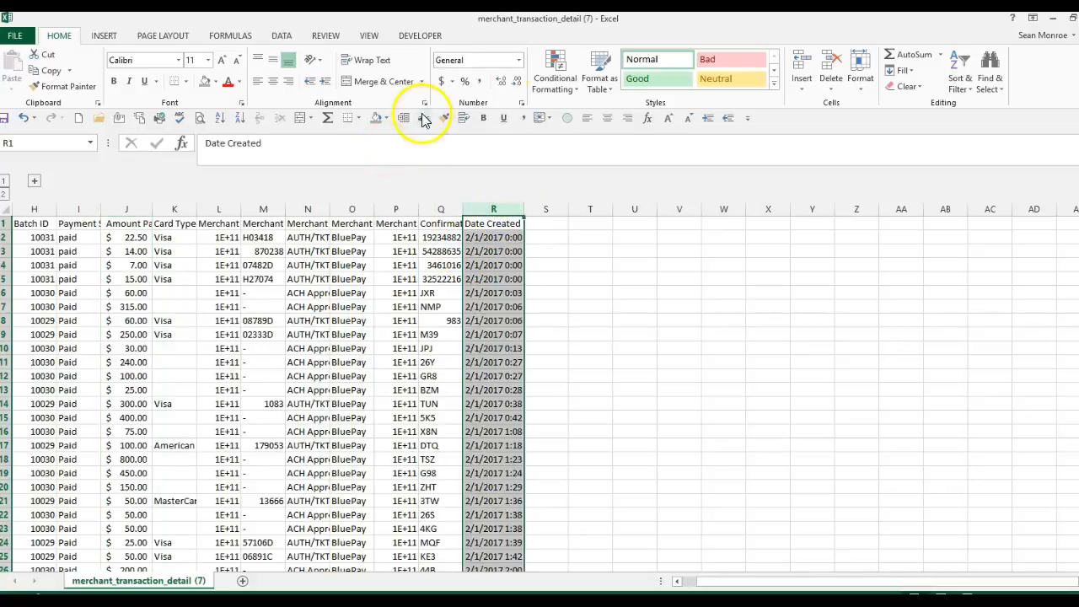
{"action": "left_click", "coordinate": [518, 60]}
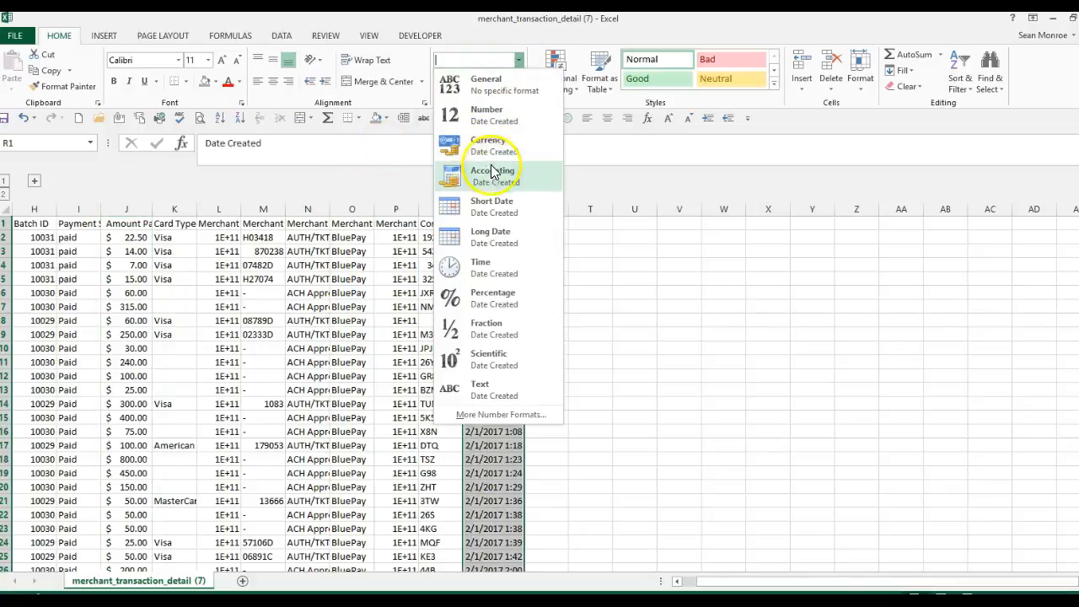
{"action": "left_click", "coordinate": [488, 204]}
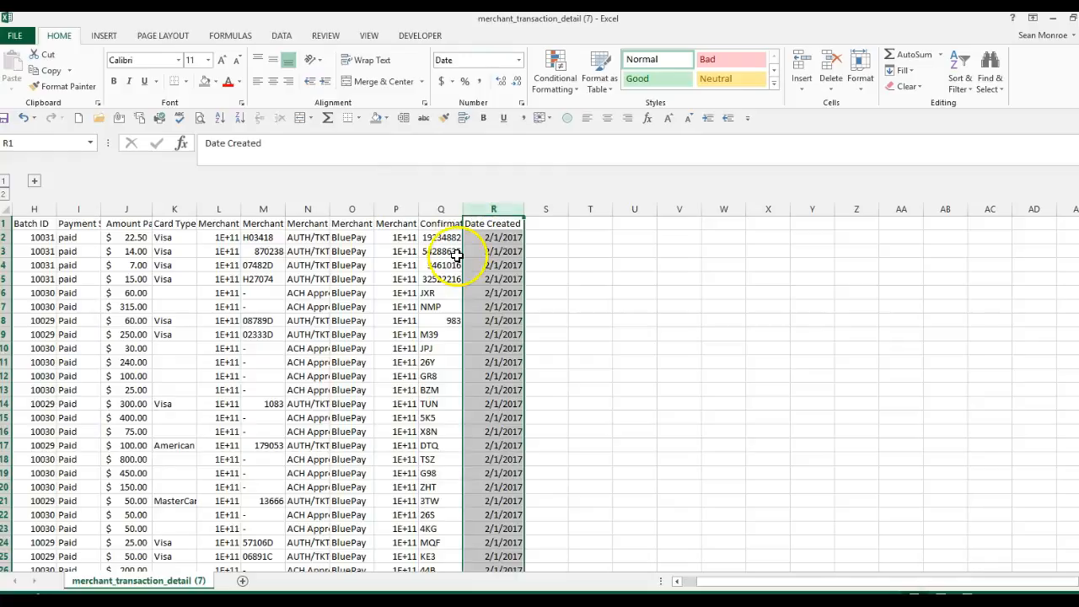
Widen the Merchant Settlement ID column and format it as Number with no decimal places.
{"action": "left_click_drag", "start_coordinate": [418, 208], "coordinate": [495, 209]}
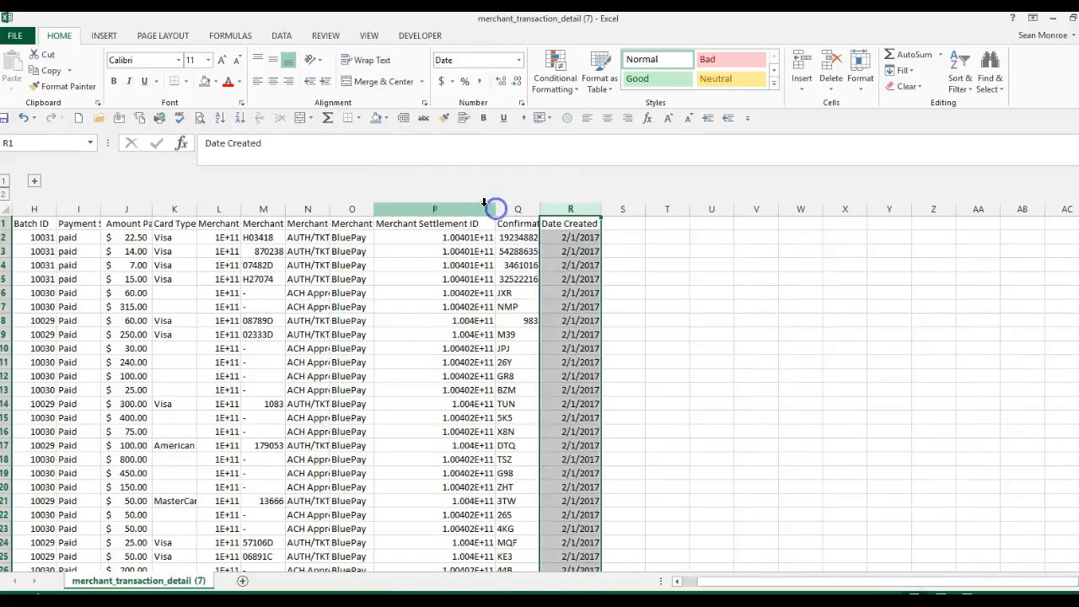
{"action": "left_click", "coordinate": [446, 224]}
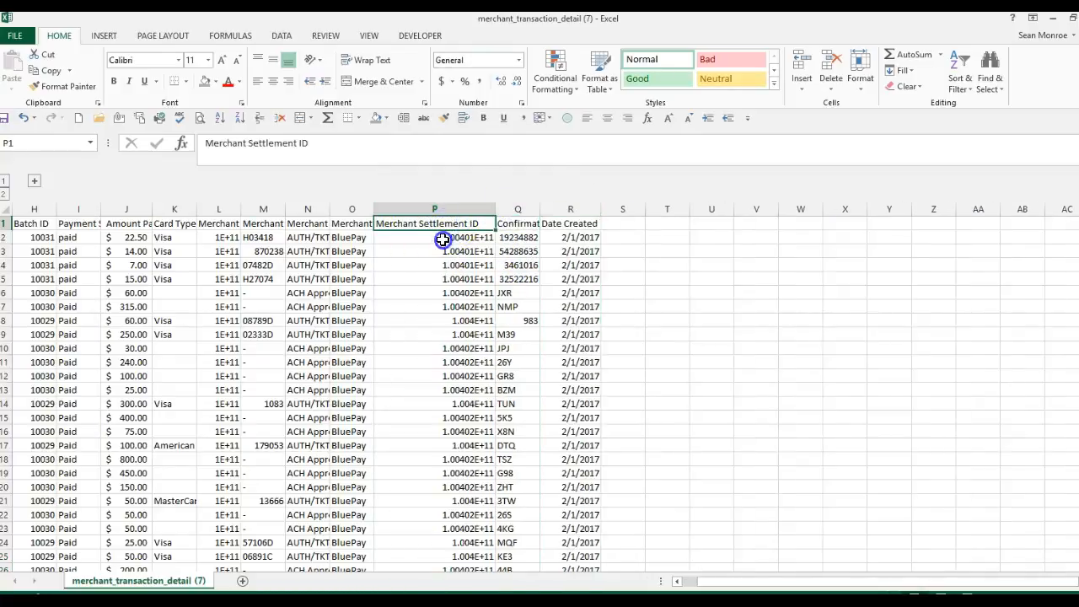
{"action": "left_click", "coordinate": [442, 239]}
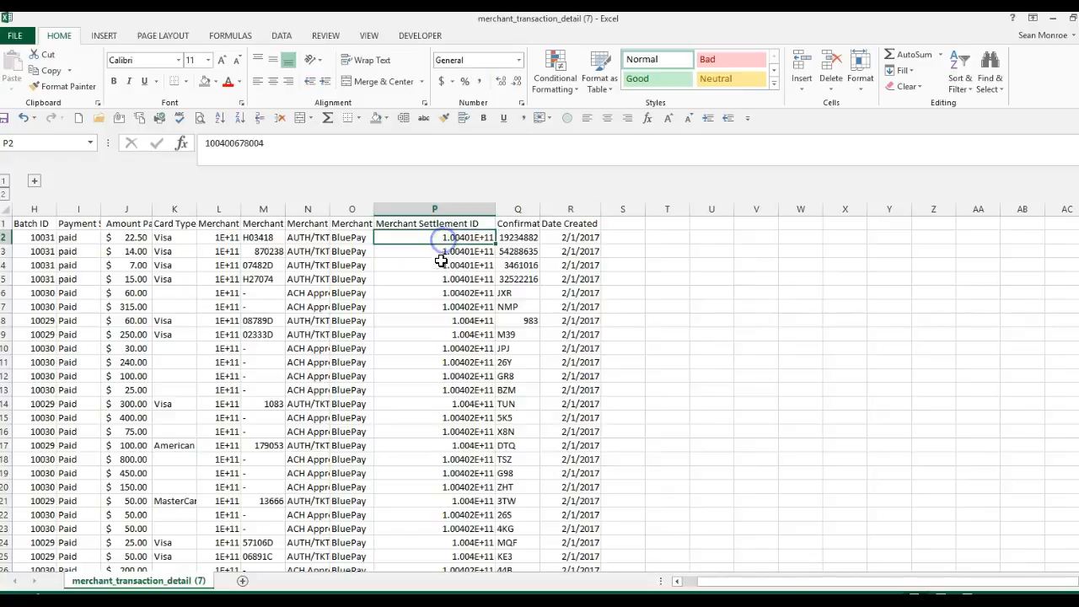
{"action": "left_click", "coordinate": [434, 209]}
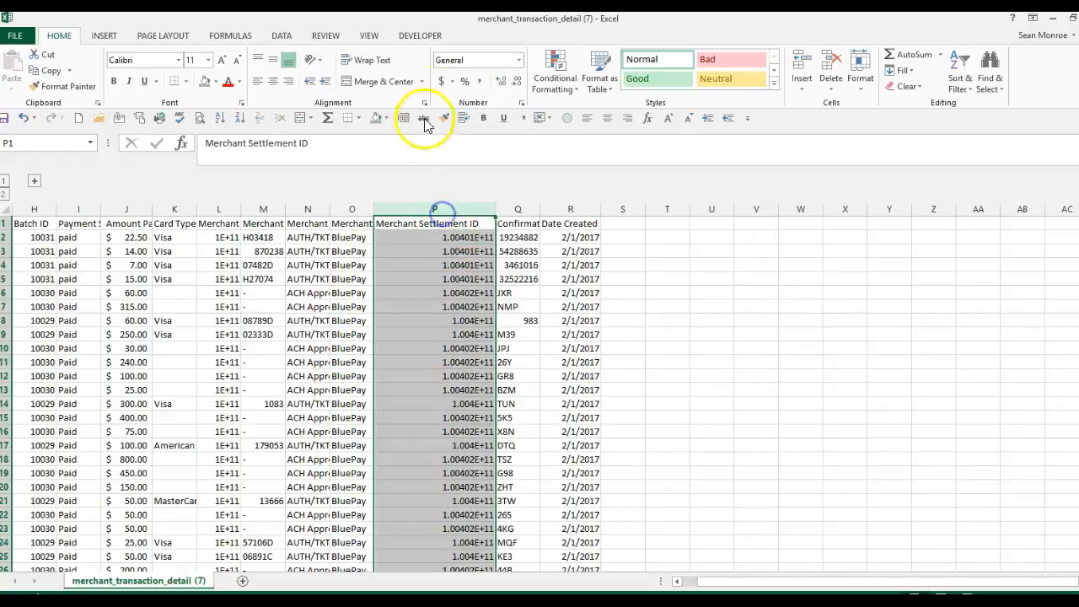
{"action": "left_click", "coordinate": [522, 61]}
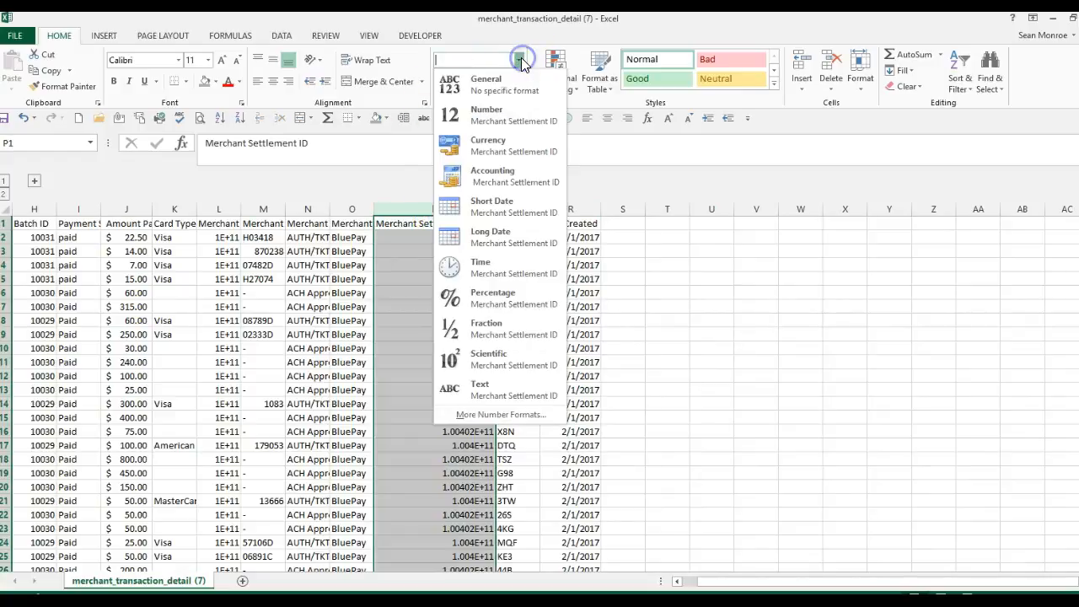
{"action": "left_click", "coordinate": [496, 125]}
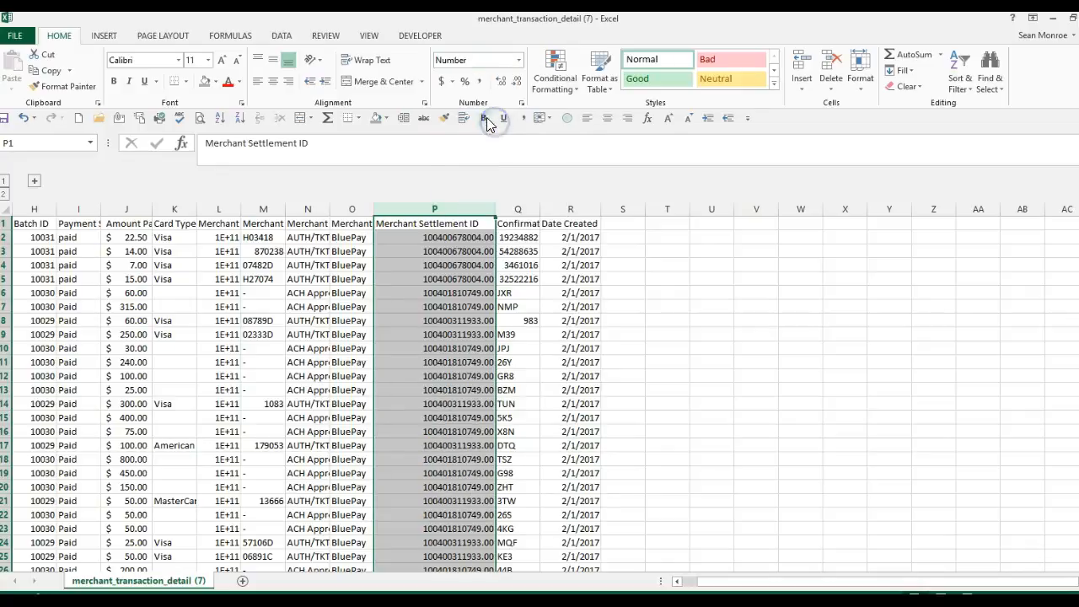
{"action": "left_click", "coordinate": [518, 85]}
{"action": "left_click", "coordinate": [518, 85]}
{"action": "left_click", "coordinate": [476, 205]}
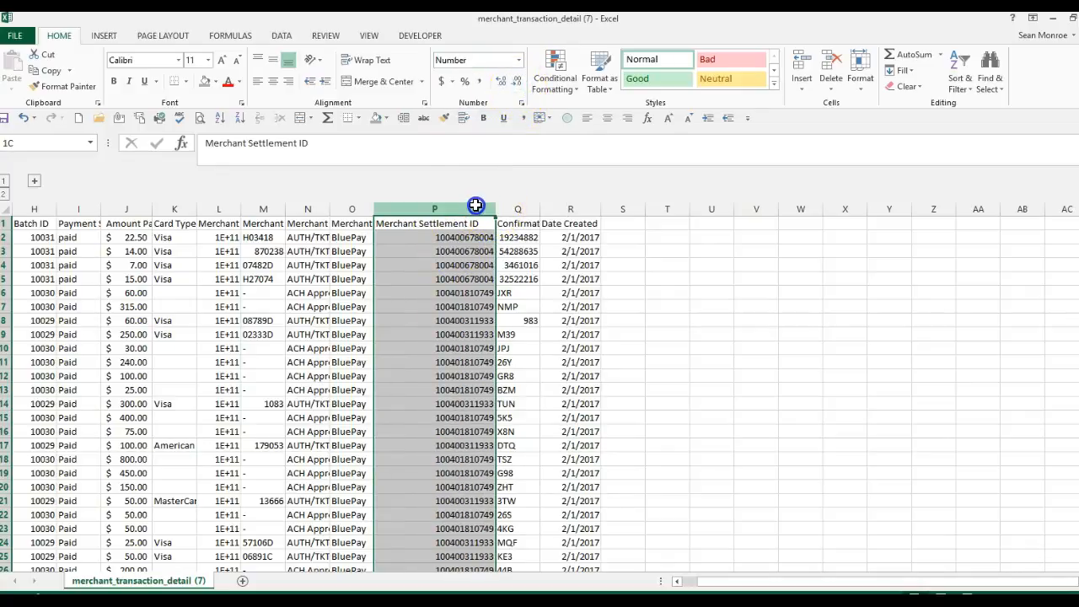
{"action": "left_click", "coordinate": [458, 233]}
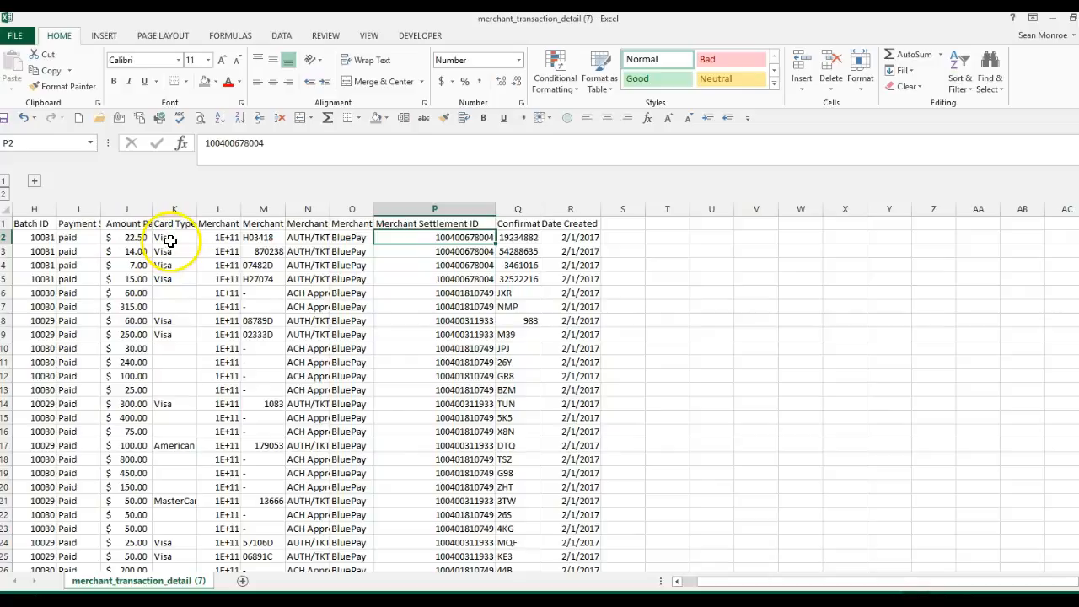
Convert the transaction data in A1:R2305 into a table with headers.
{"action": "left_click", "coordinate": [41, 237]}
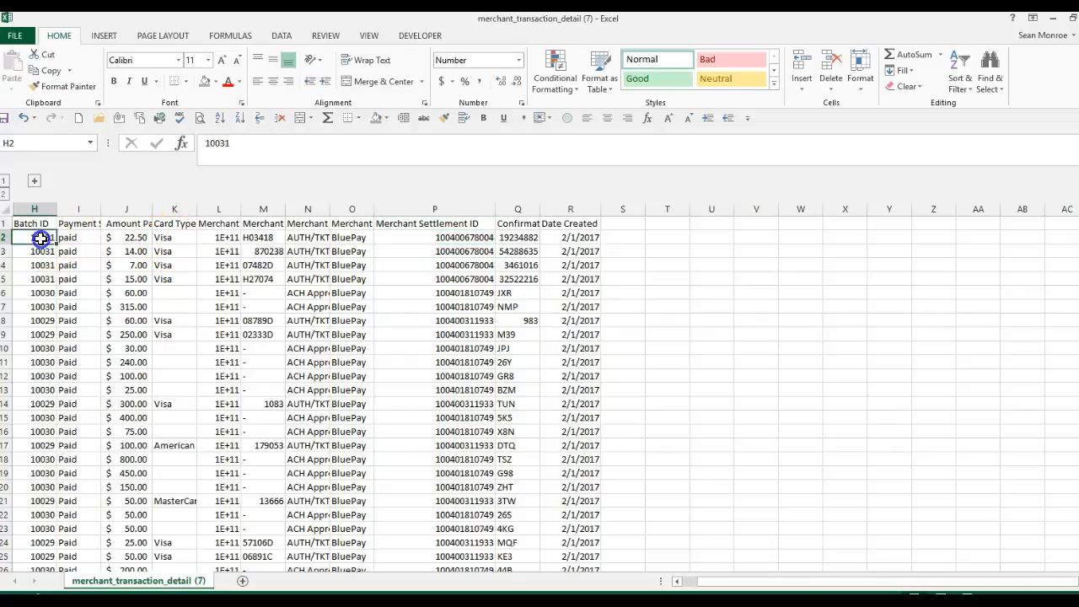
{"action": "left_click", "coordinate": [104, 35]}
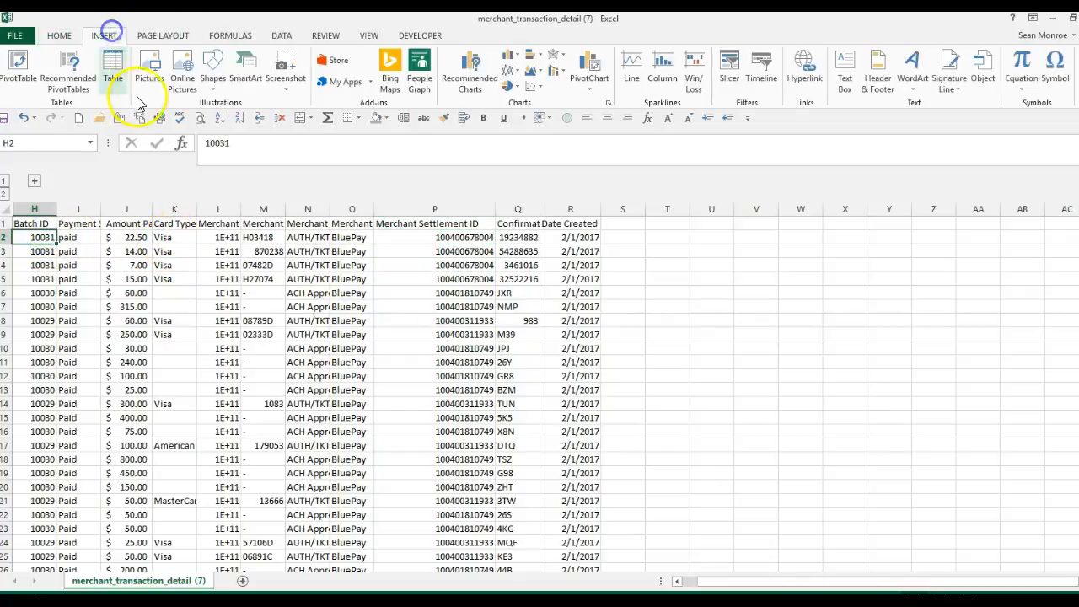
{"action": "left_click", "coordinate": [112, 71]}
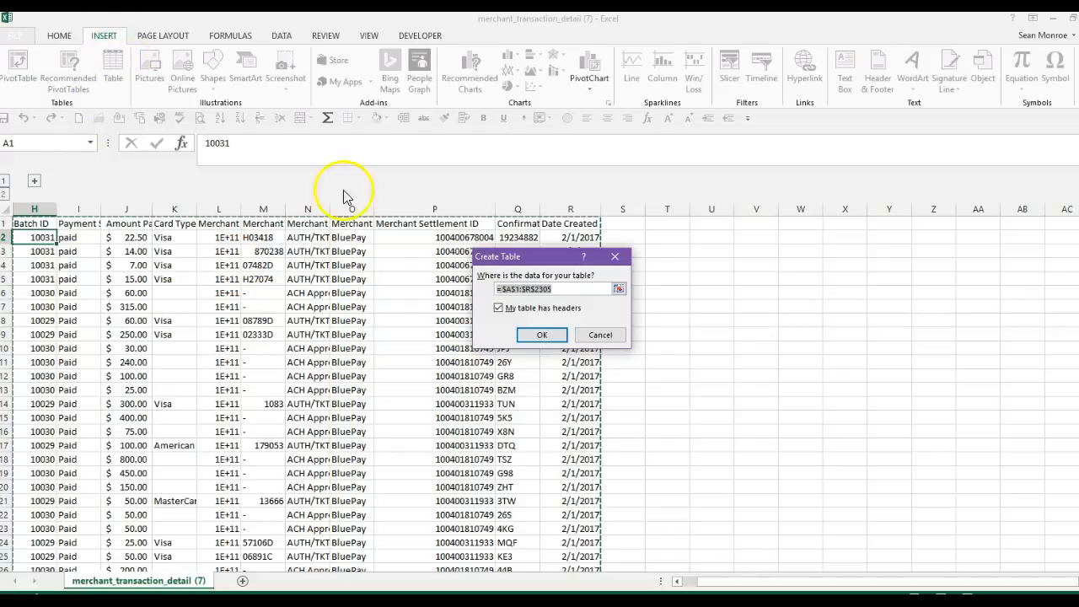
{"action": "left_click", "coordinate": [541, 336]}
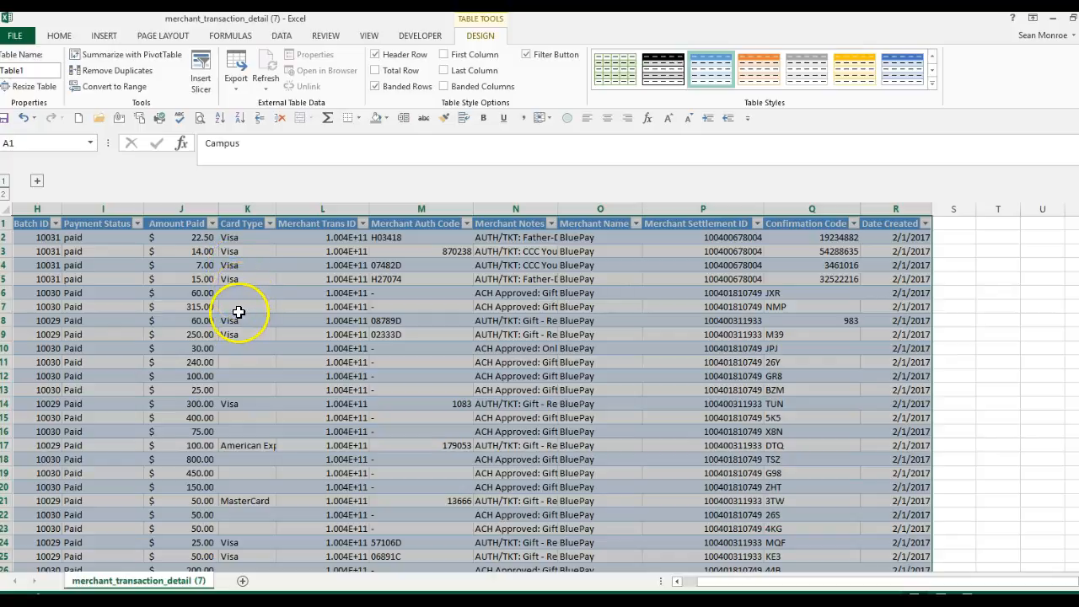
Filter the Merchant Name column to exclude ProfitStars, leaving only BluePay transactions.
{"action": "left_click", "coordinate": [635, 223]}
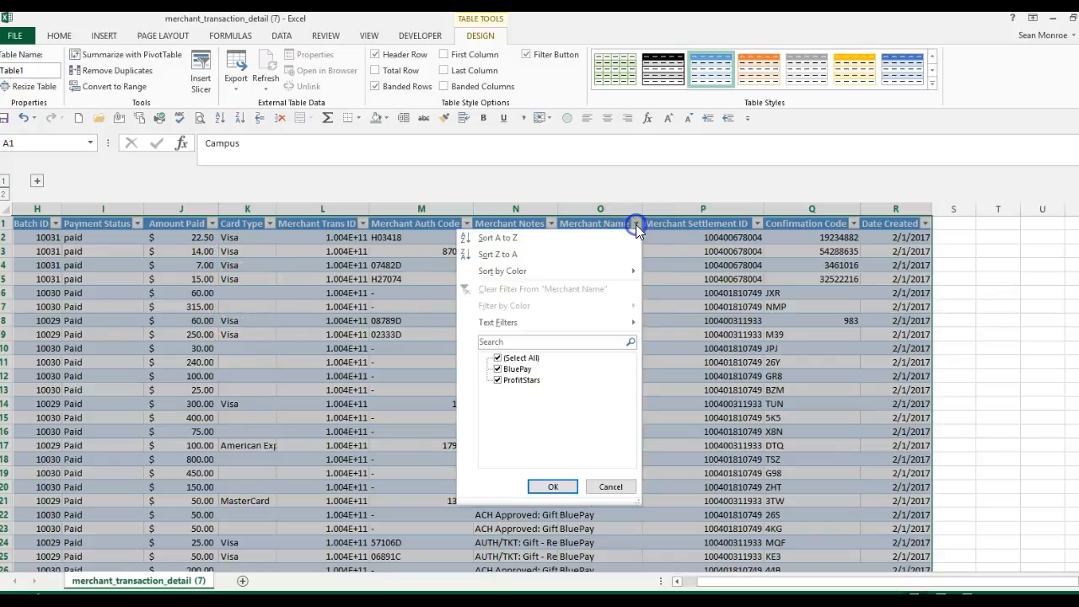
{"action": "left_click", "coordinate": [497, 379]}
{"action": "left_click", "coordinate": [550, 488]}
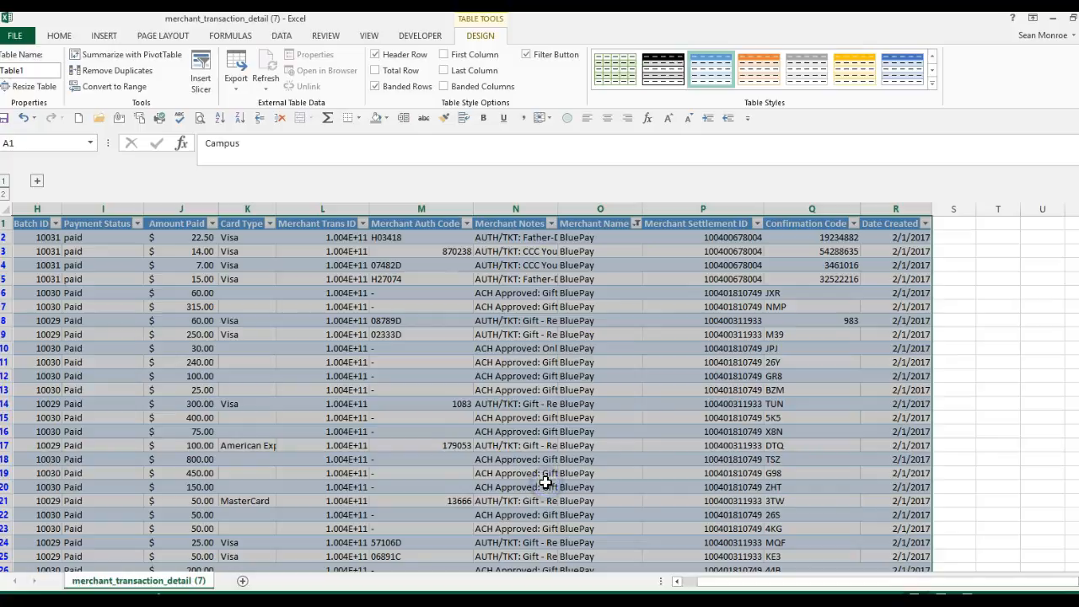
Filter the Card Type column to exclude blanks so that only card transactions are listed.
{"action": "left_click", "coordinate": [271, 224]}
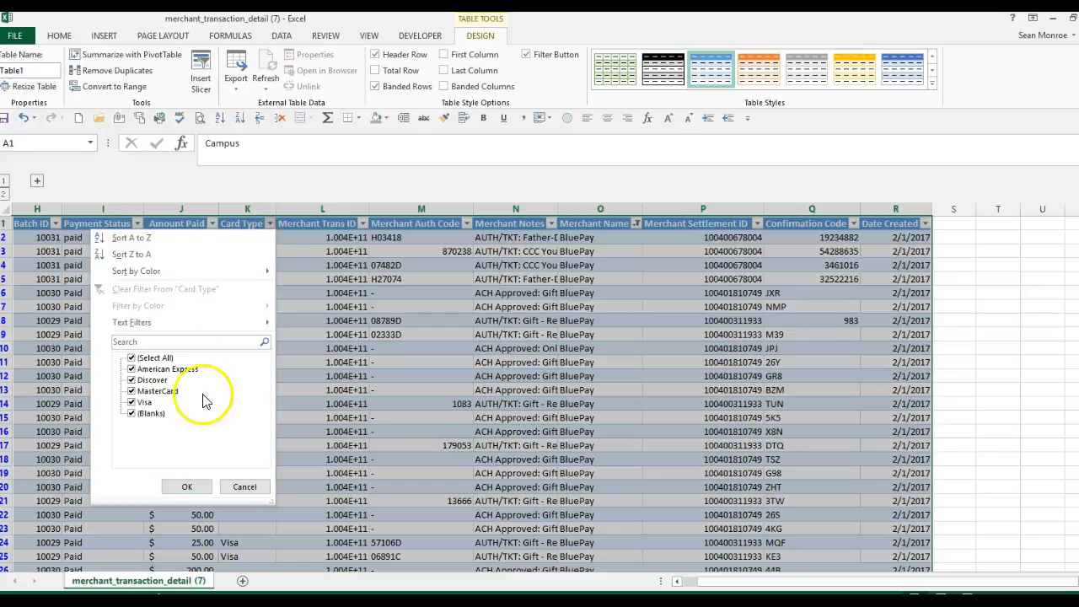
{"action": "left_click", "coordinate": [132, 414]}
{"action": "left_click", "coordinate": [133, 414]}
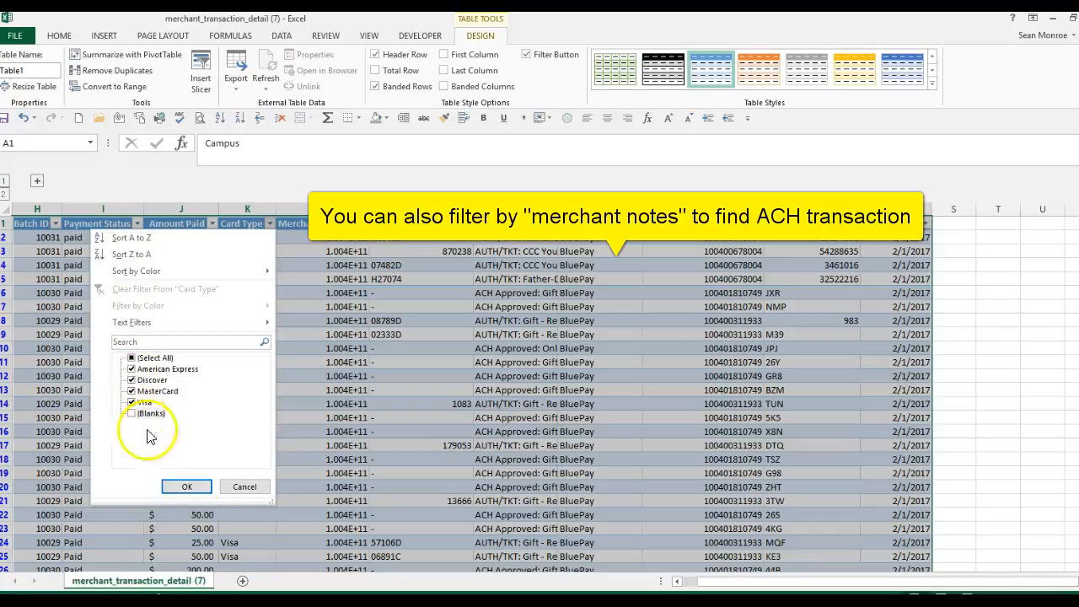
{"action": "left_click", "coordinate": [188, 487]}
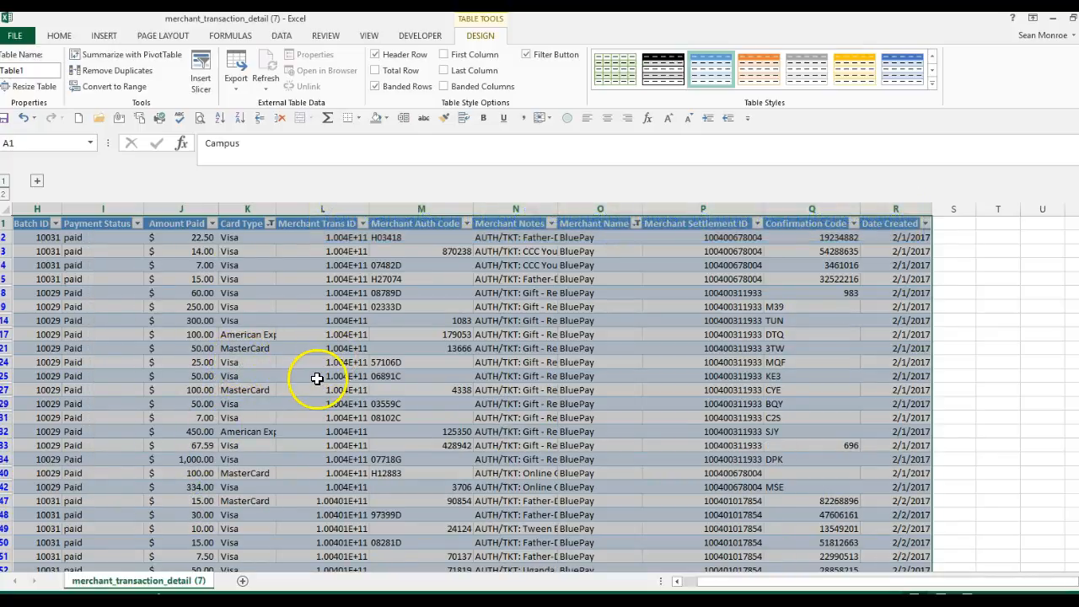
Copy the filtered card transactions from the Batch ID through Date Created columns into cell A1 of a new sheet.
{"action": "left_click", "coordinate": [37, 224]}
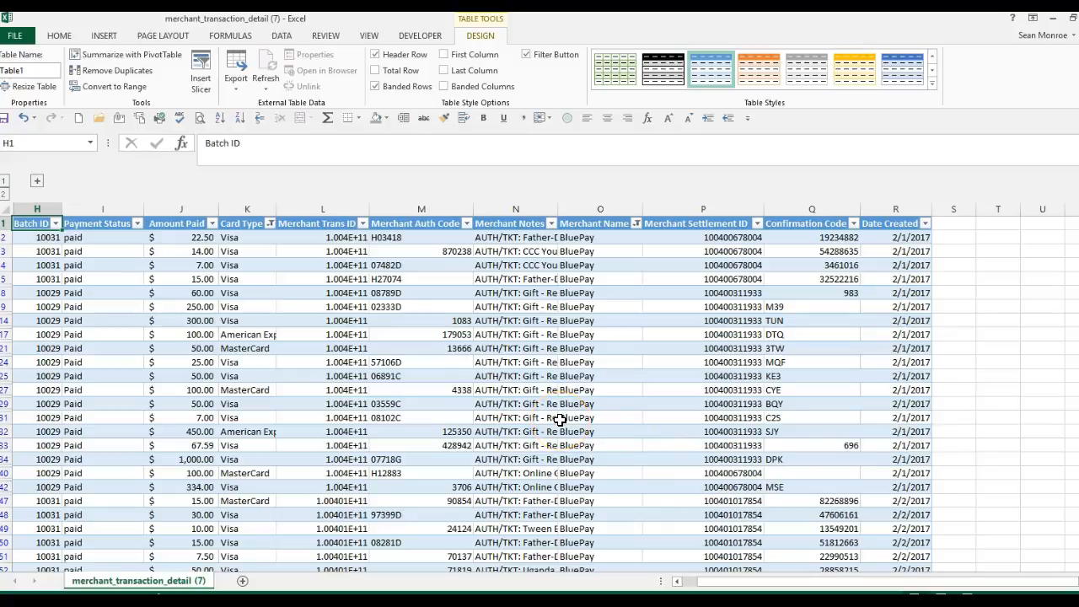
{"action": "key", "text": "ctrl+shift+End"}
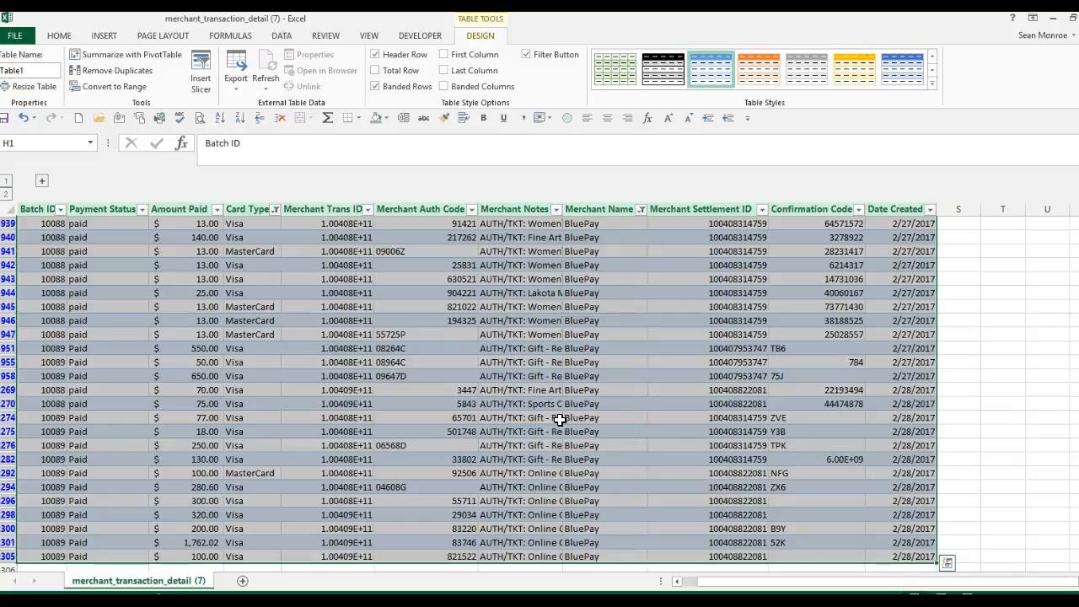
{"action": "key", "text": "ctrl+c"}
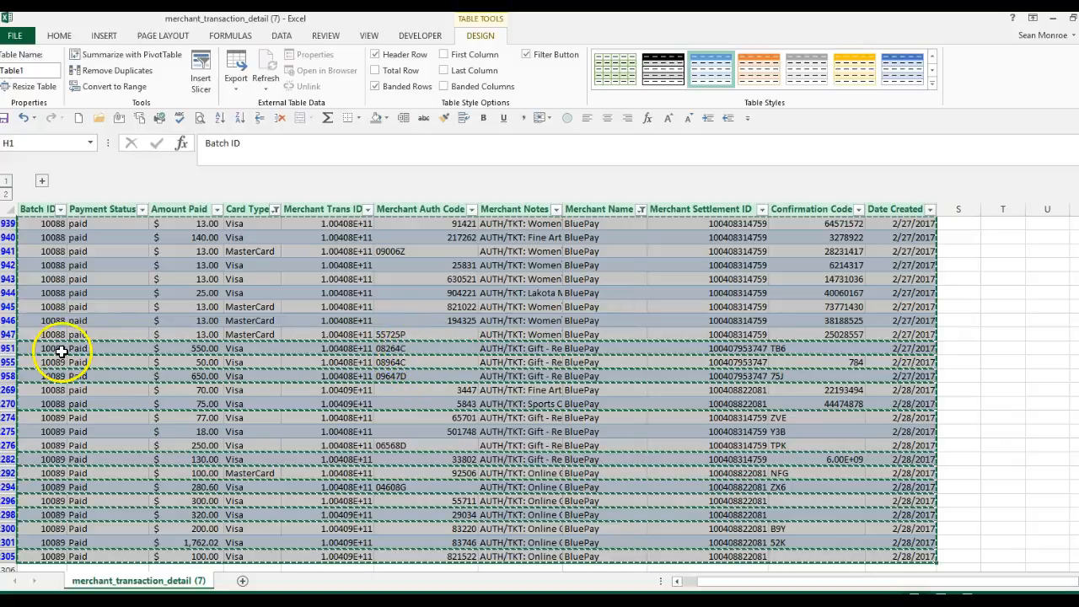
{"action": "left_click", "coordinate": [243, 582]}
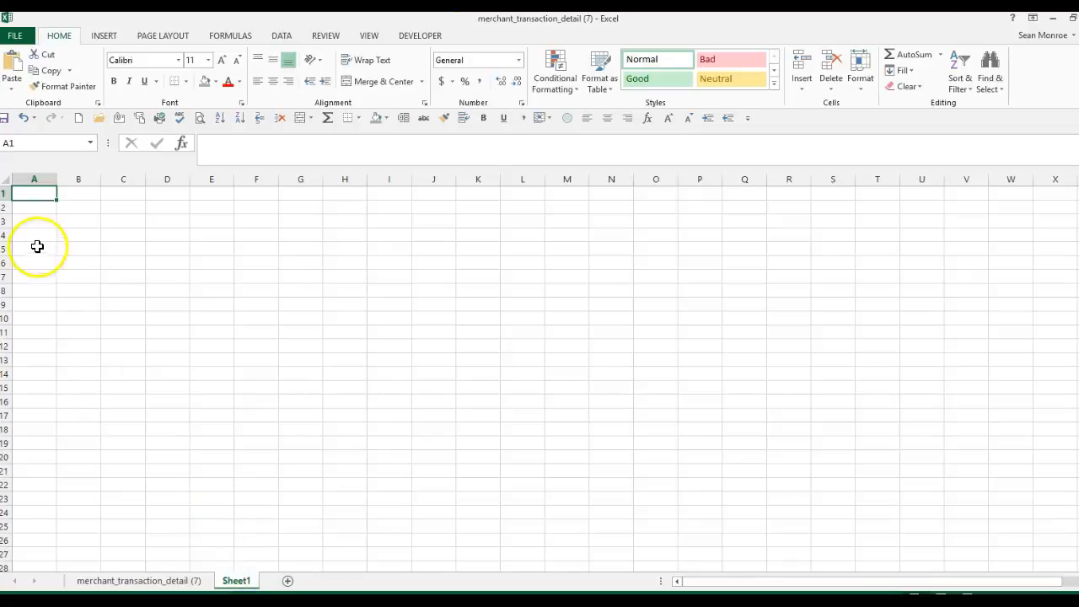
{"action": "right_click", "coordinate": [37, 194]}
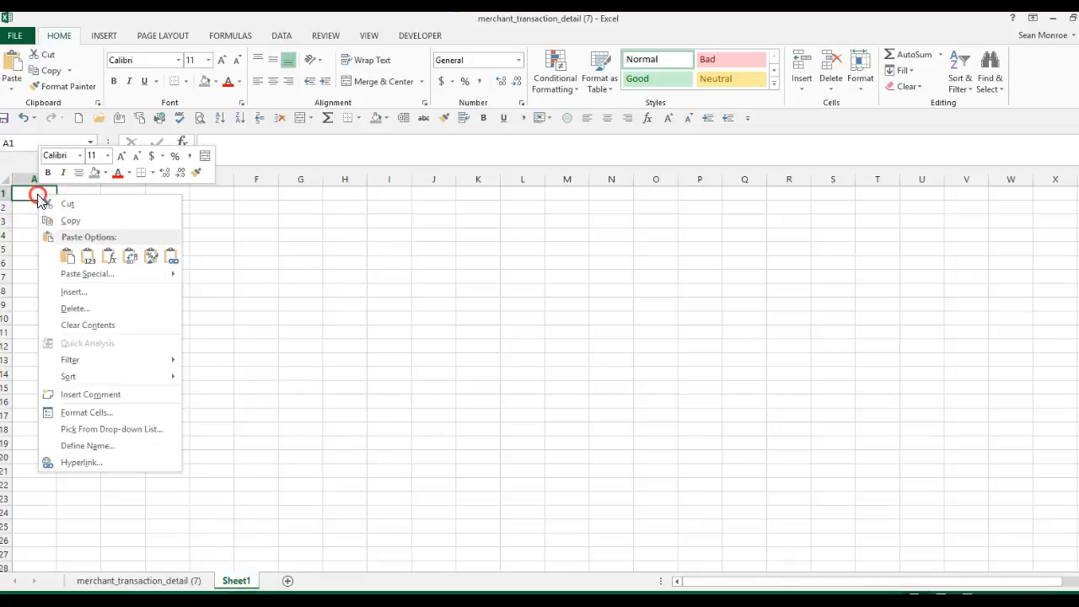
{"action": "left_click", "coordinate": [67, 256]}
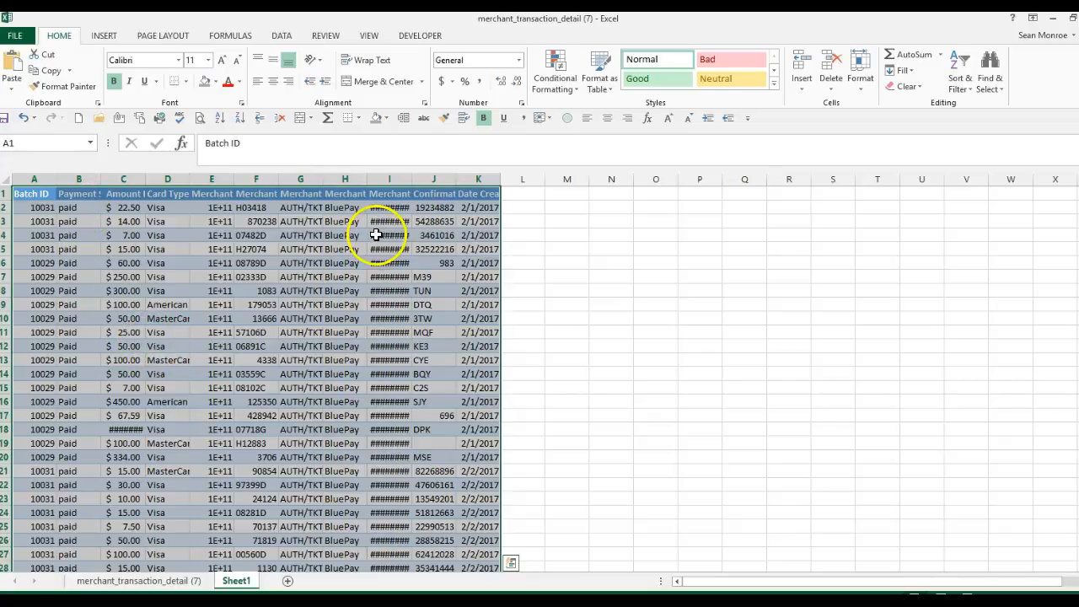
Fit the Merchant Settlement ID column to its contents and sort the transactions by it in ascending order.
{"action": "double_click", "coordinate": [409, 177]}
{"action": "left_click", "coordinate": [429, 207]}
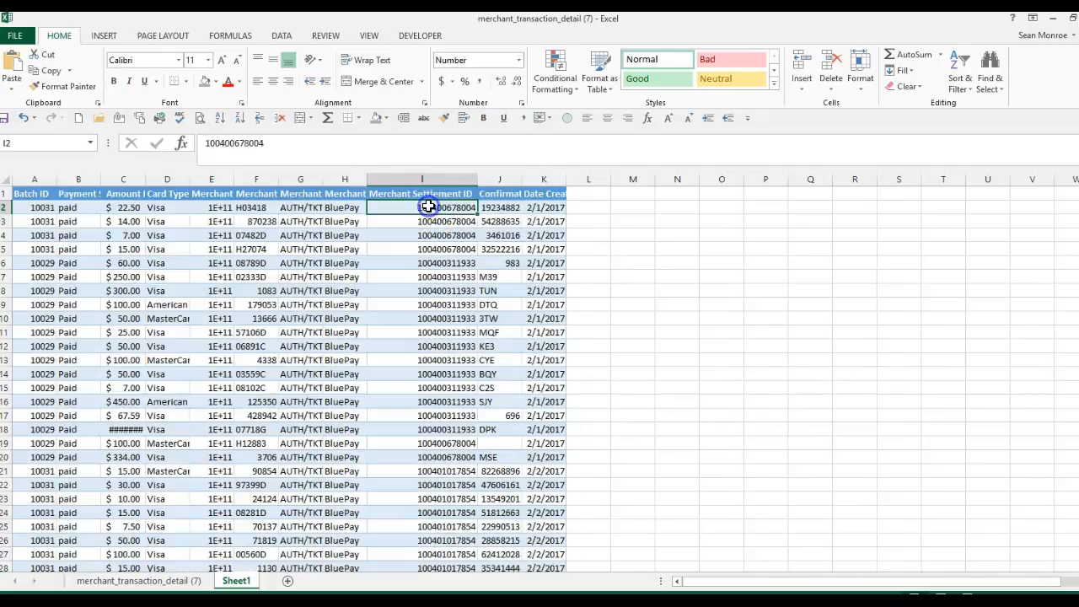
{"action": "left_click", "coordinate": [219, 117]}
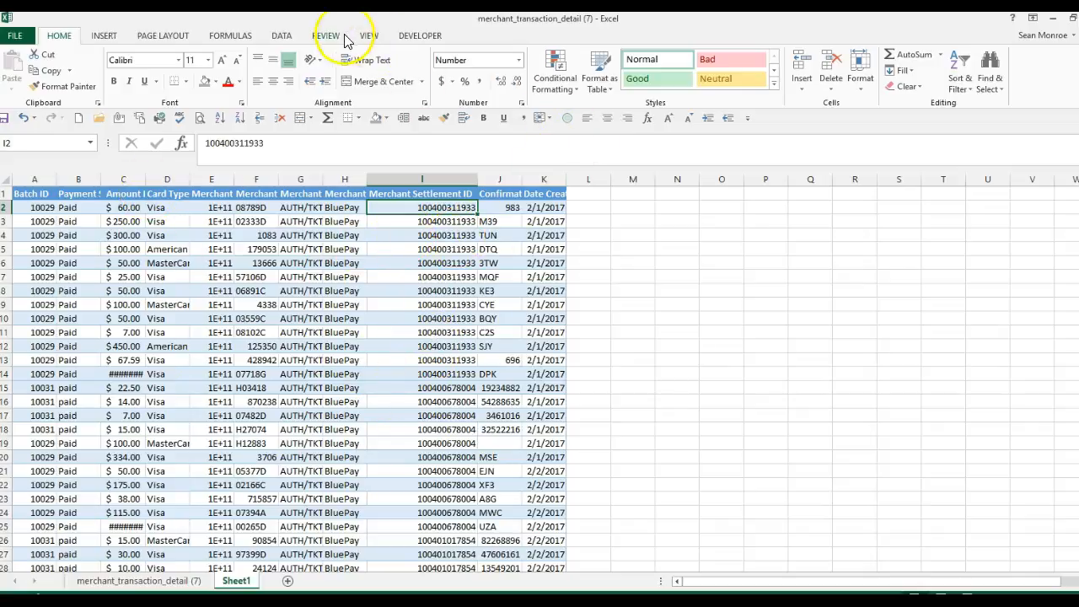
Add subtotals that sum Amount Paid at each change in Merchant Settlement ID, without subtotaling Date Created.
{"action": "left_click", "coordinate": [283, 37]}
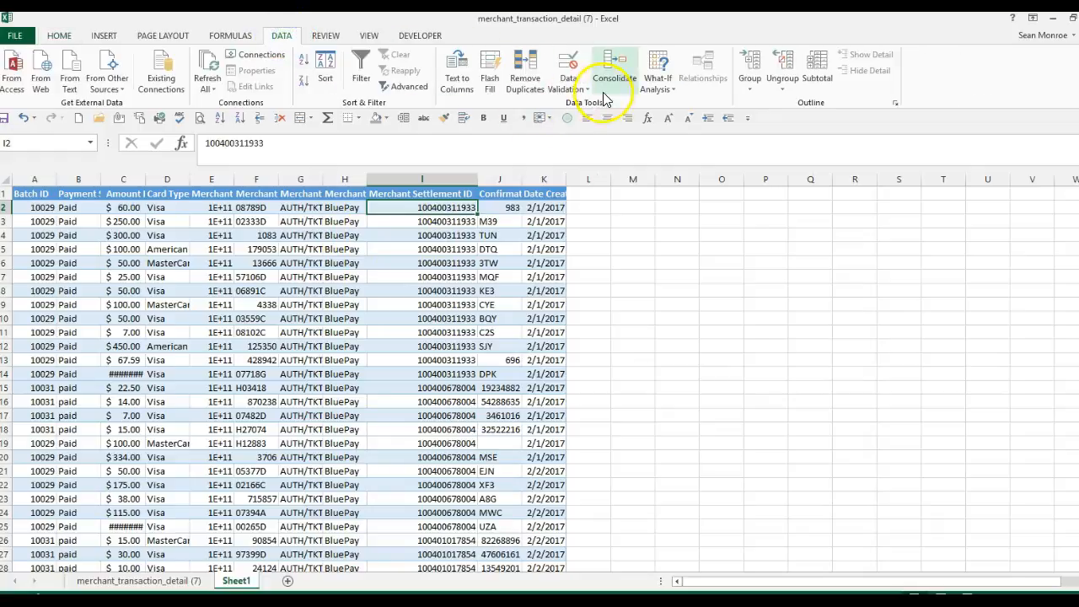
{"action": "left_click", "coordinate": [817, 68]}
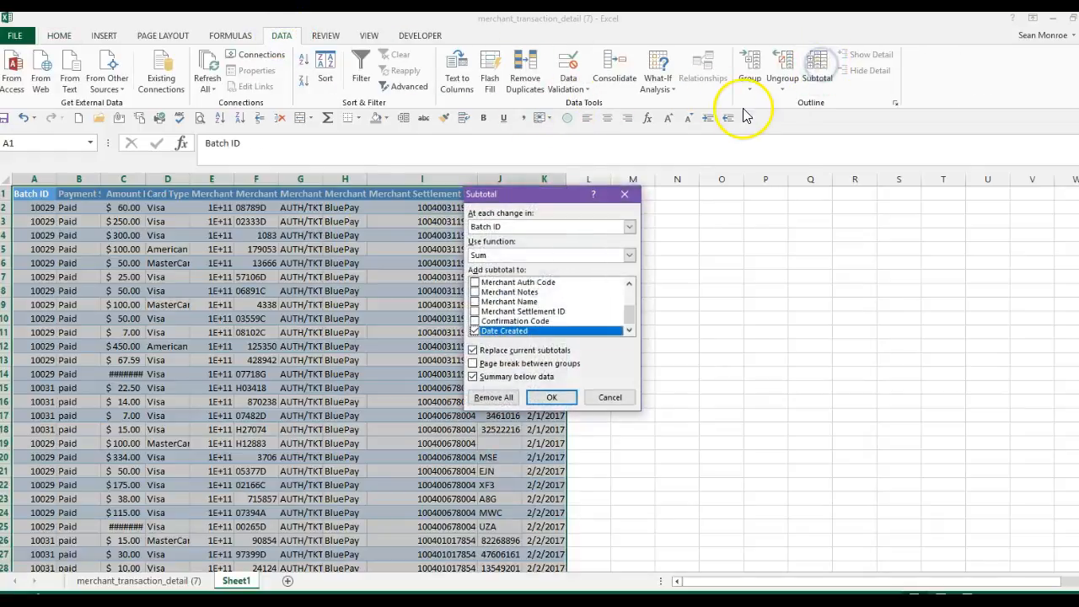
{"action": "left_click", "coordinate": [630, 228]}
{"action": "left_click_drag", "start_coordinate": [631, 252], "coordinate": [632, 283]}
{"action": "left_click", "coordinate": [545, 267]}
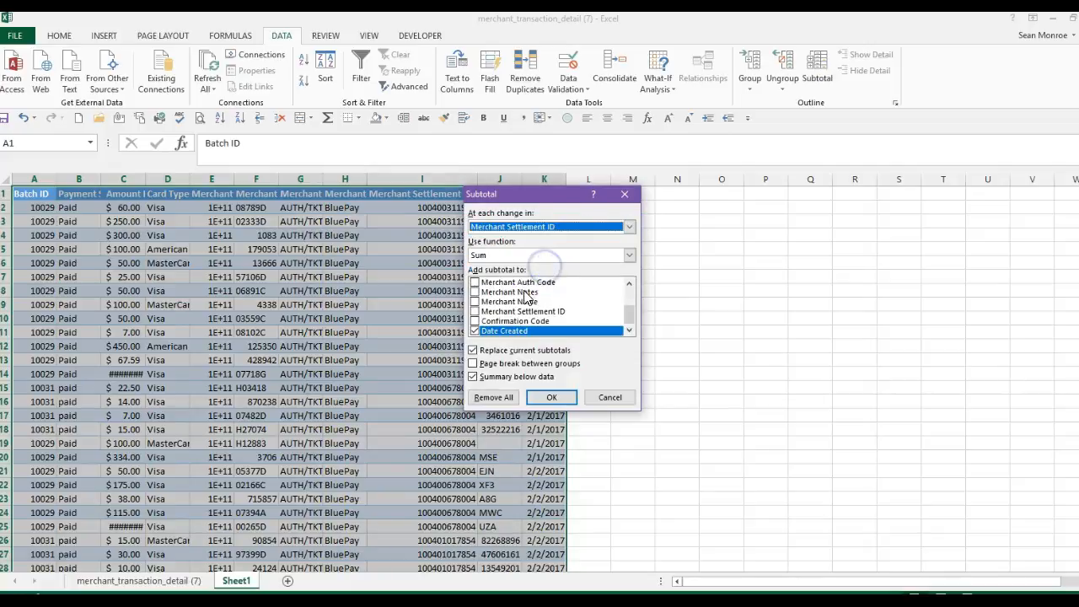
{"action": "left_click", "coordinate": [476, 331]}
{"action": "left_click_drag", "start_coordinate": [628, 312], "coordinate": [628, 279]}
{"action": "left_click", "coordinate": [502, 302]}
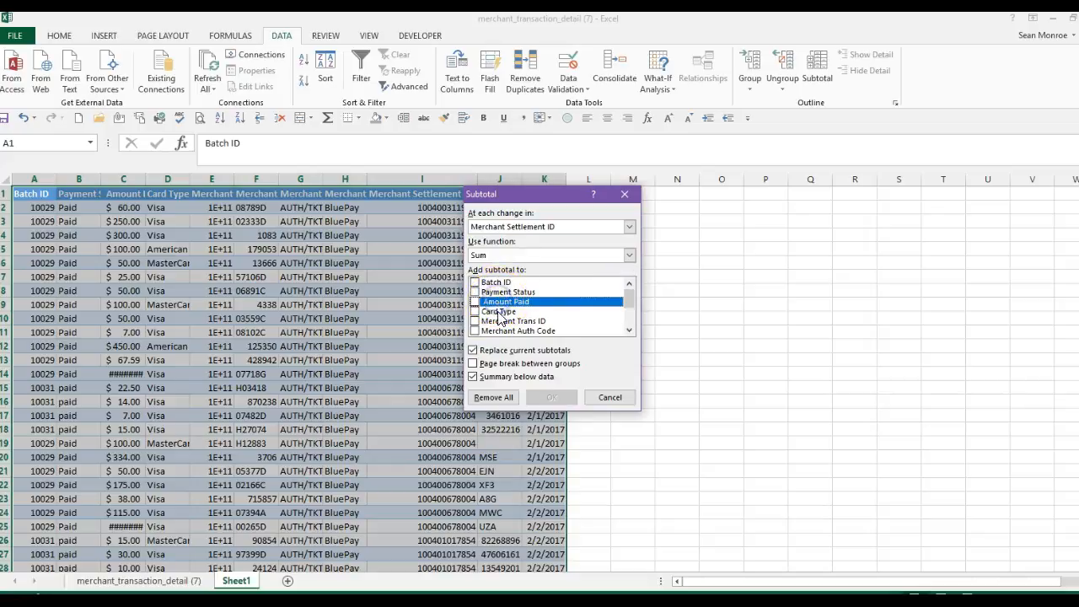
{"action": "left_click", "coordinate": [474, 302]}
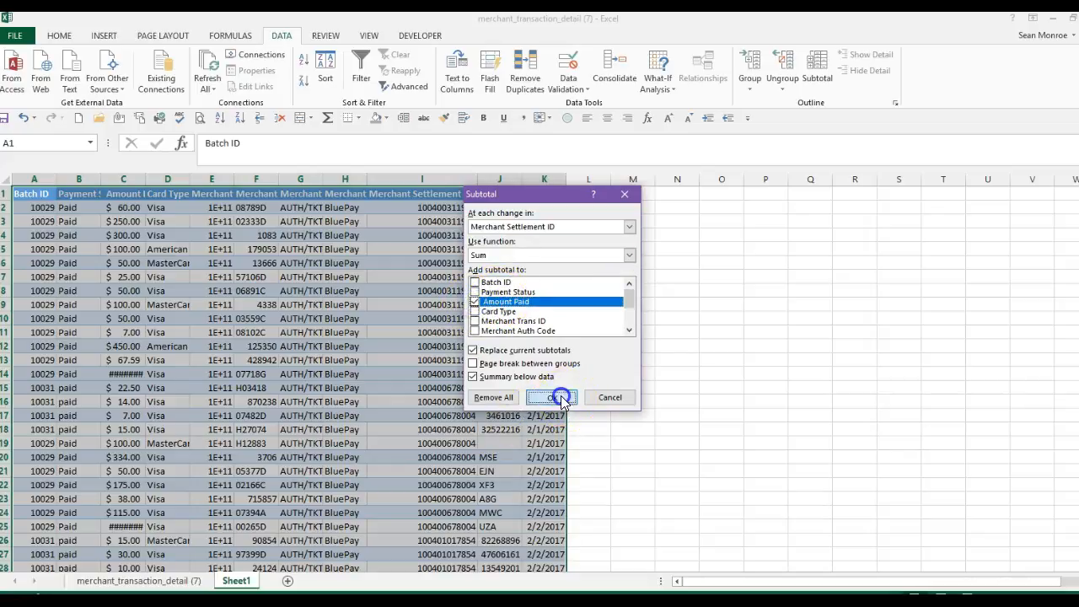
{"action": "left_click", "coordinate": [555, 396]}
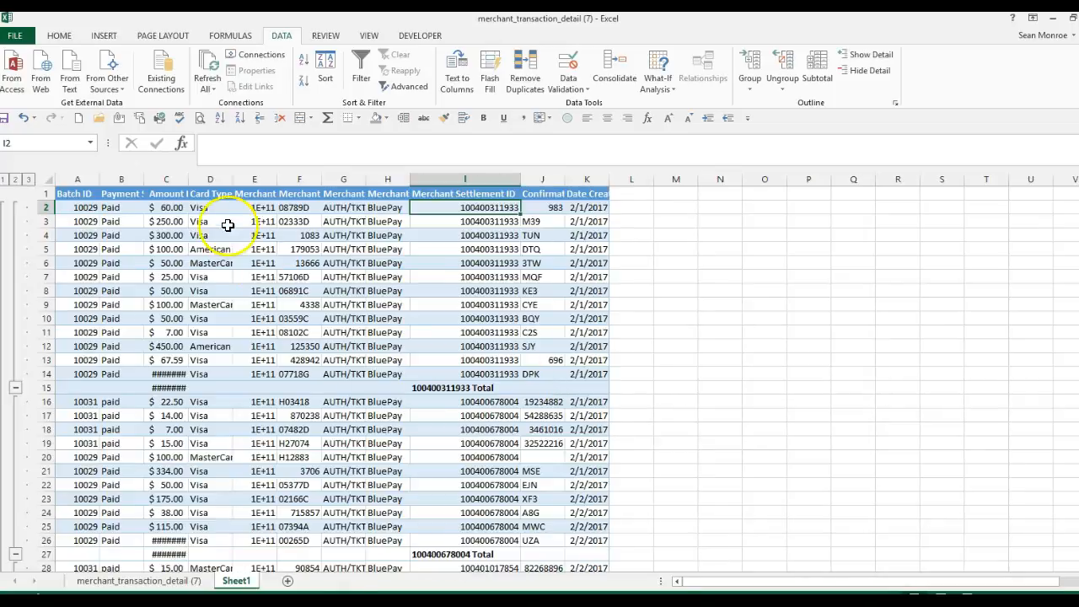
Fit the Amount Paid column to its contents and collapse the outline to the settlement totals and grand total.
{"action": "double_click", "coordinate": [187, 178]}
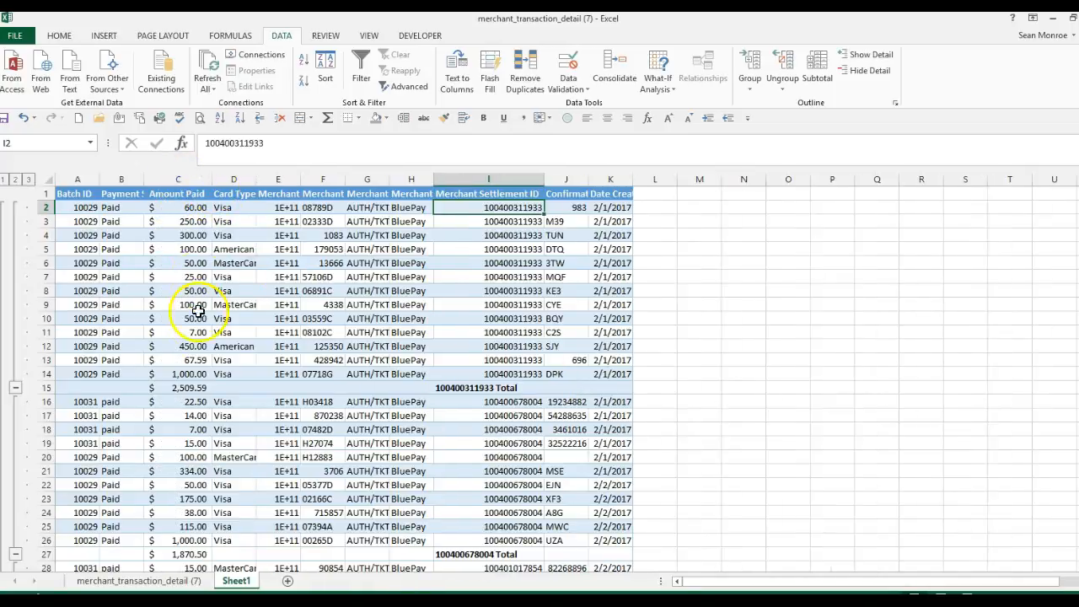
{"action": "left_click", "coordinate": [187, 386]}
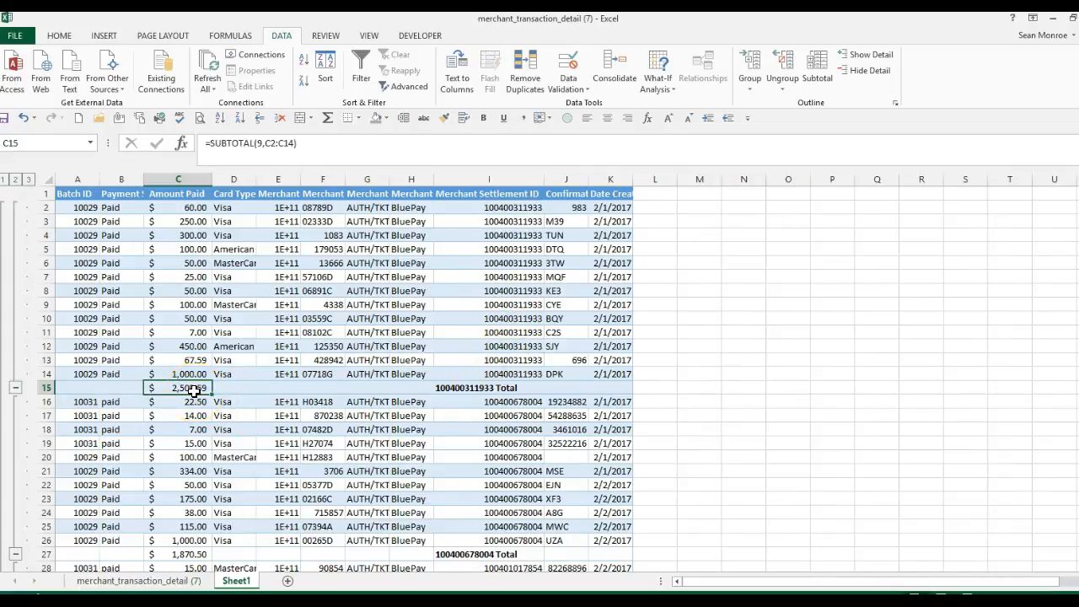
{"action": "left_click", "coordinate": [16, 180]}
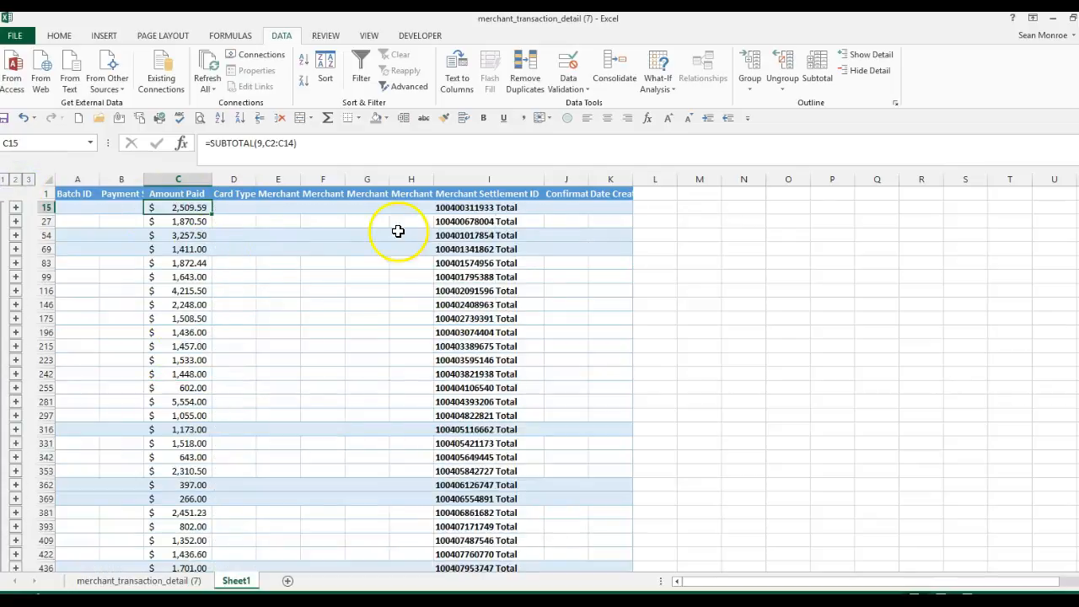
{"action": "scroll", "coordinate": [222, 469], "scroll_direction": "down", "scroll_amount": 1}
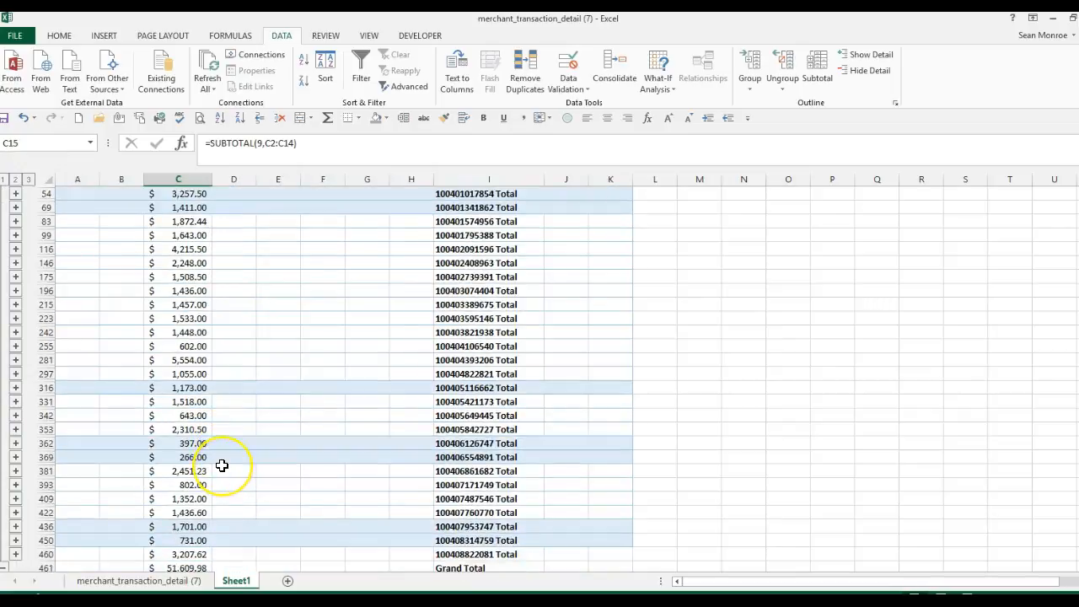
{"action": "scroll", "coordinate": [221, 465], "scroll_direction": "down", "scroll_amount": 1}
{"action": "scroll", "coordinate": [222, 466], "scroll_direction": "down", "scroll_amount": 1}
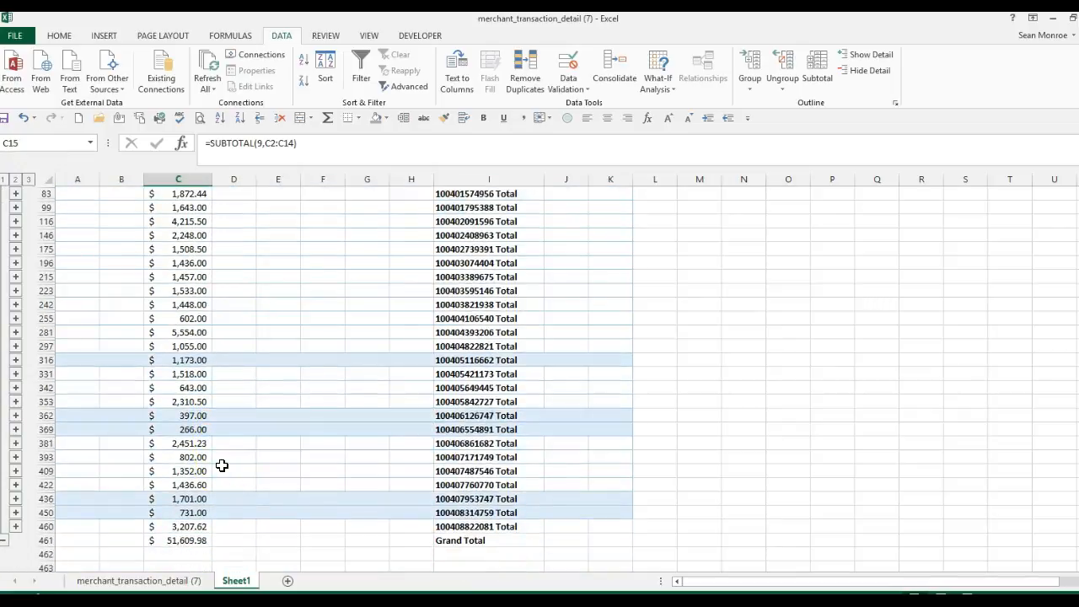
{"action": "scroll", "coordinate": [222, 465], "scroll_direction": "up", "scroll_amount": 1}
{"action": "scroll", "coordinate": [220, 462], "scroll_direction": "down", "scroll_amount": 1}
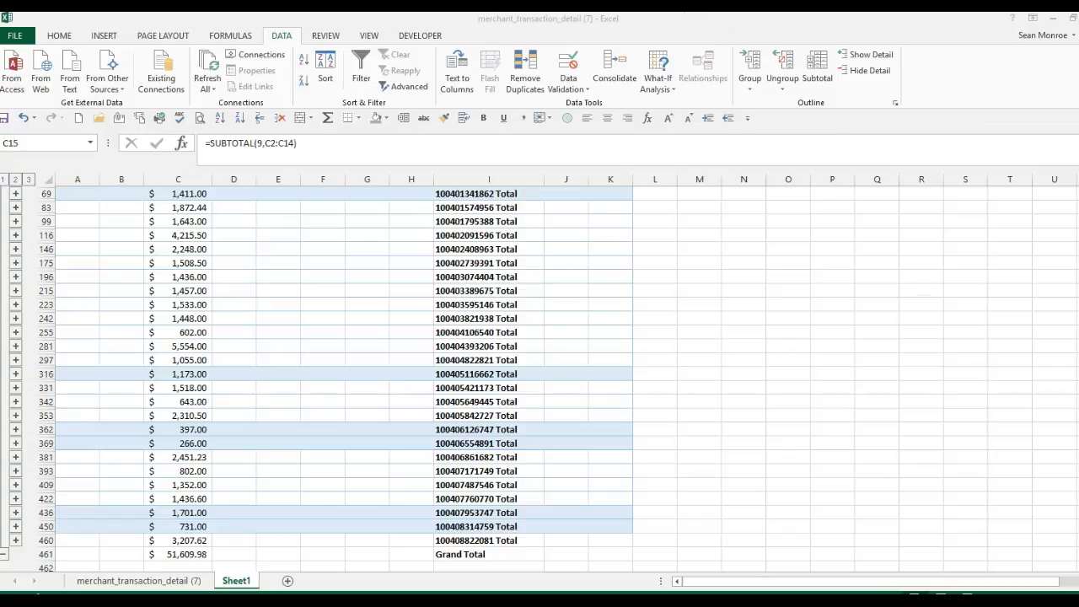
Switch to the Weblink Bank Rec 2017.02 February workbook, maximize it and select the Balance per Bank Stmt amount.
{"action": "key", "text": "alt+Tab"}
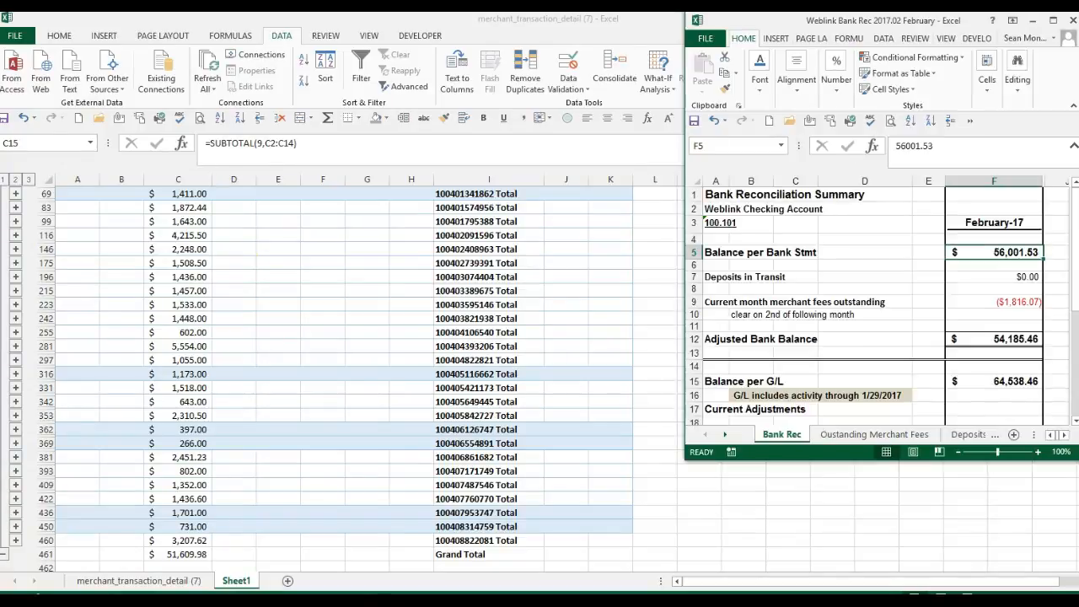
{"action": "left_click", "coordinate": [1052, 23]}
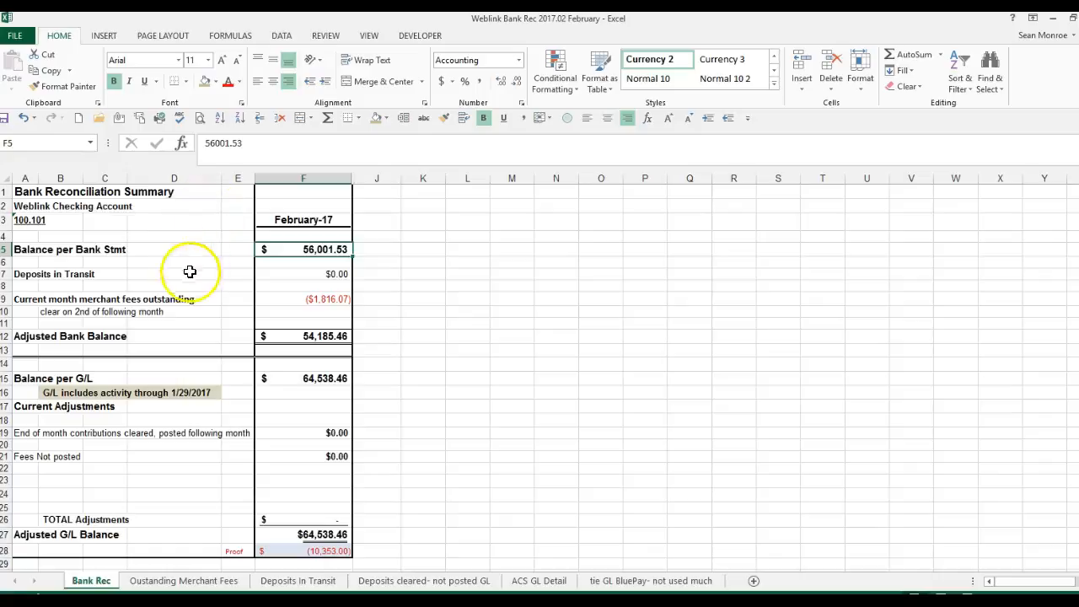
{"action": "left_click", "coordinate": [296, 254]}
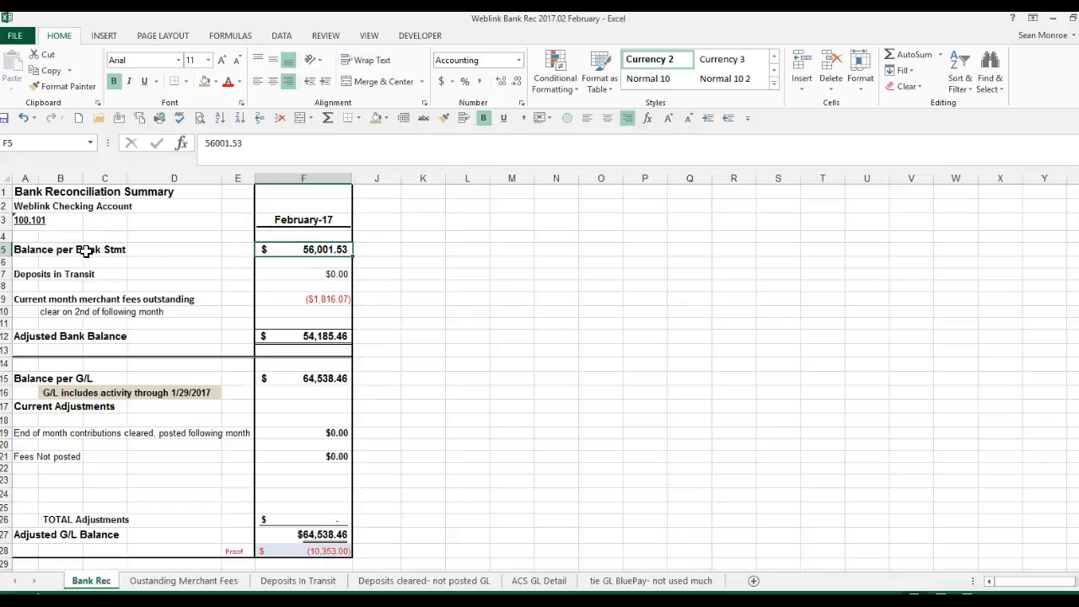
{"action": "left_click", "coordinate": [32, 599]}
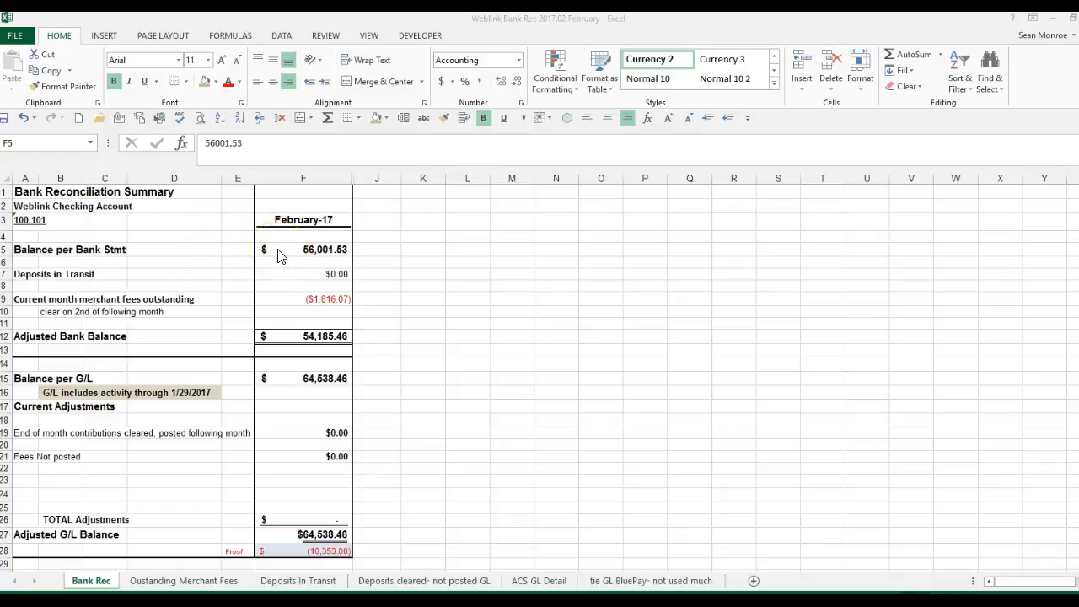
Set the February-17 Balance per Bank Stmt to 40025.38.
{"action": "left_click", "coordinate": [298, 250]}
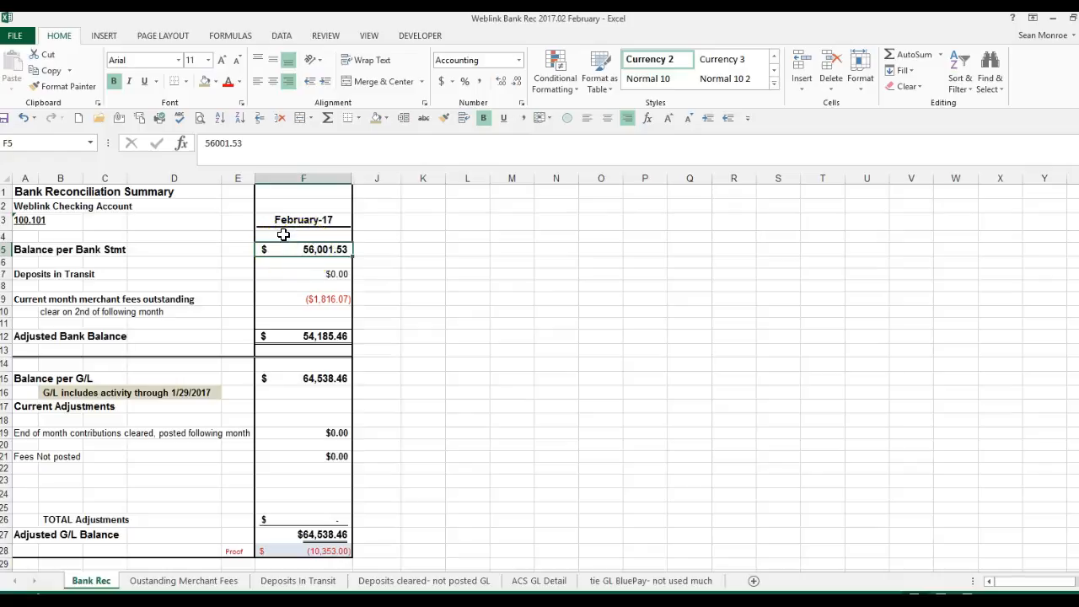
{"action": "type", "text": "40025."}
{"action": "type", "text": "2"}
{"action": "key", "text": "BackSpace"}
{"action": "type", "text": "38"}
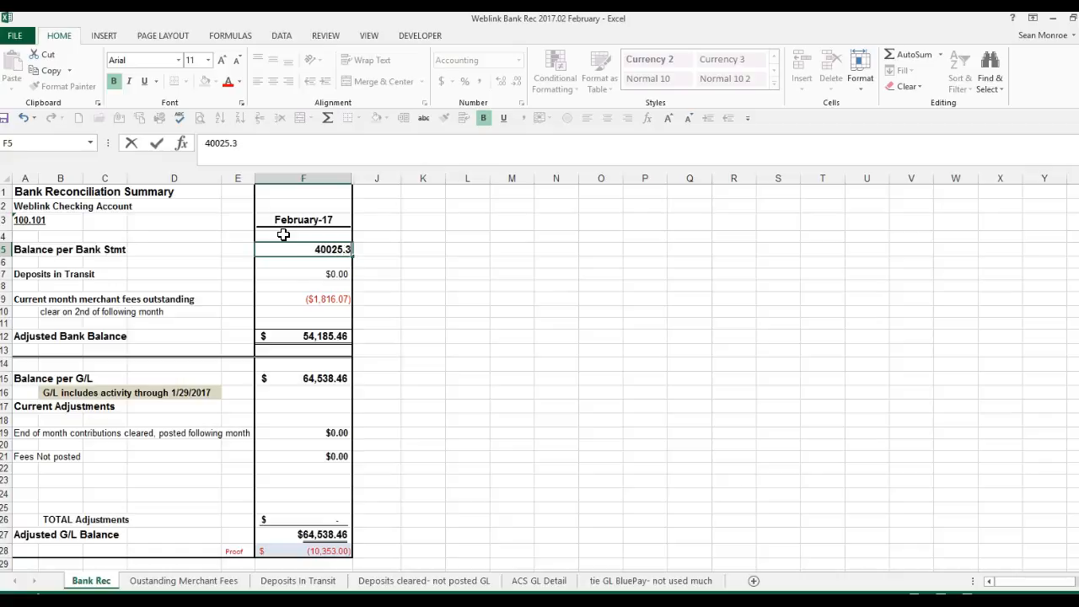
{"action": "key", "text": "Return"}
{"action": "key", "text": "Down"}
{"action": "key", "text": "Down"}
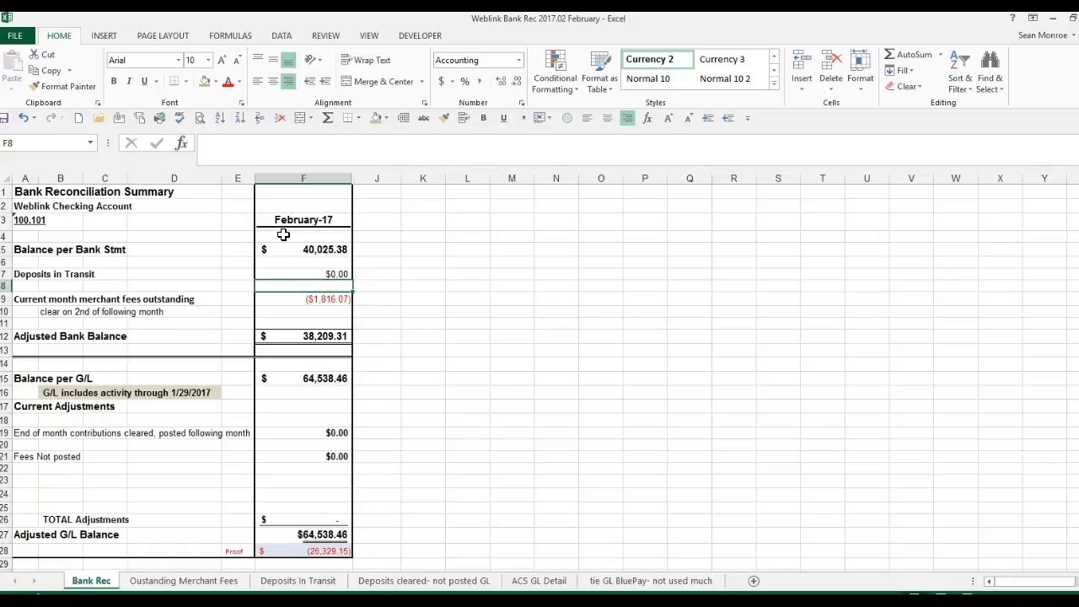
Set the February-17 Balance per G/L to 44,165.27.
{"action": "left_click", "coordinate": [301, 378]}
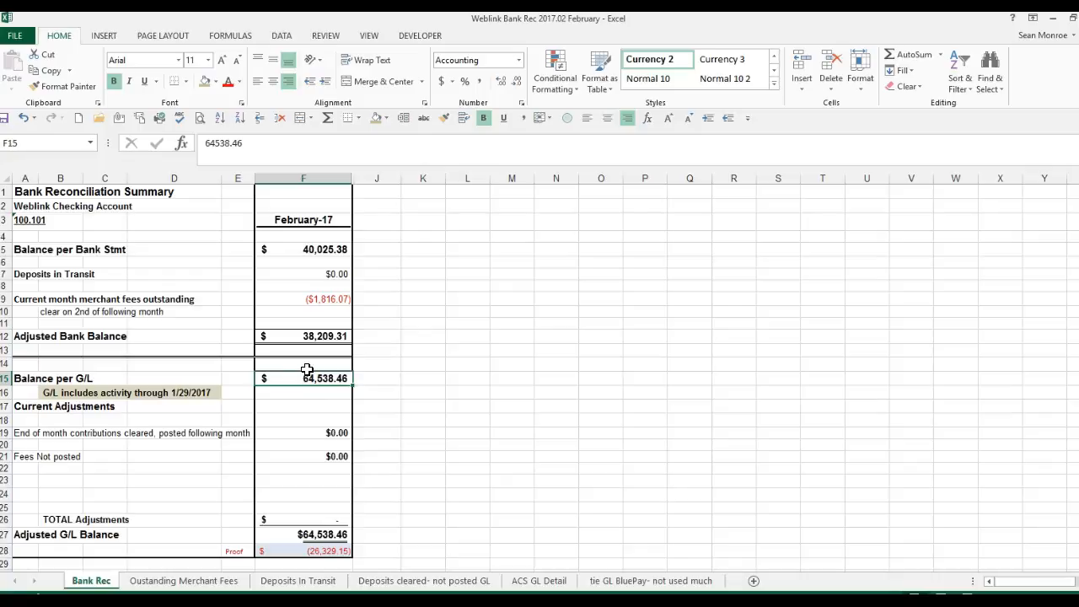
{"action": "type", "text": "44,165.27"}
{"action": "key", "text": "Return"}
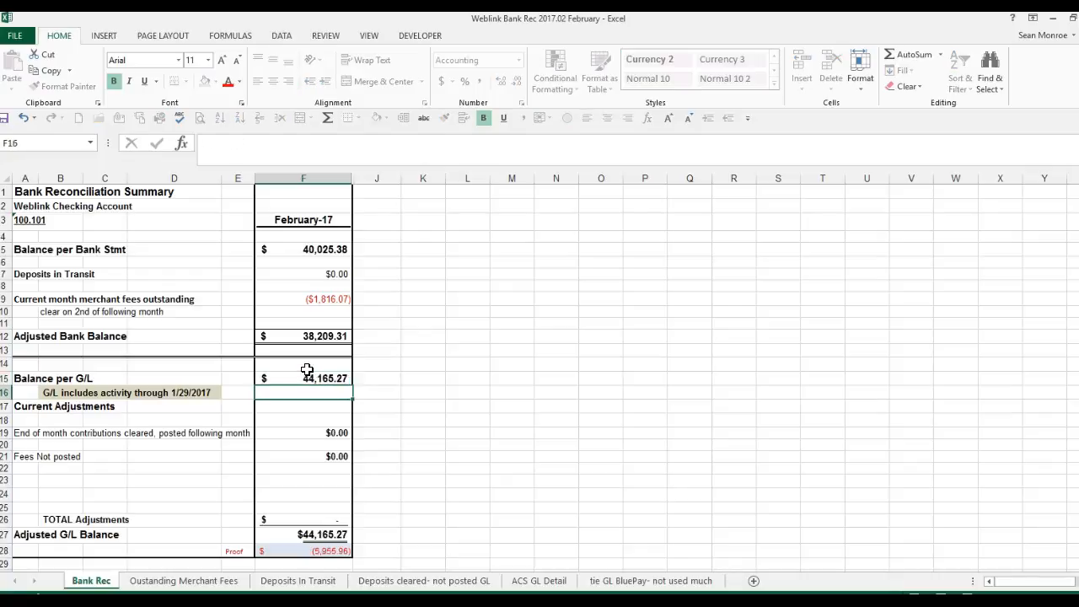
Edit the through date in the G/L activity note beneath Balance per G/L.
{"action": "left_click", "coordinate": [66, 394]}
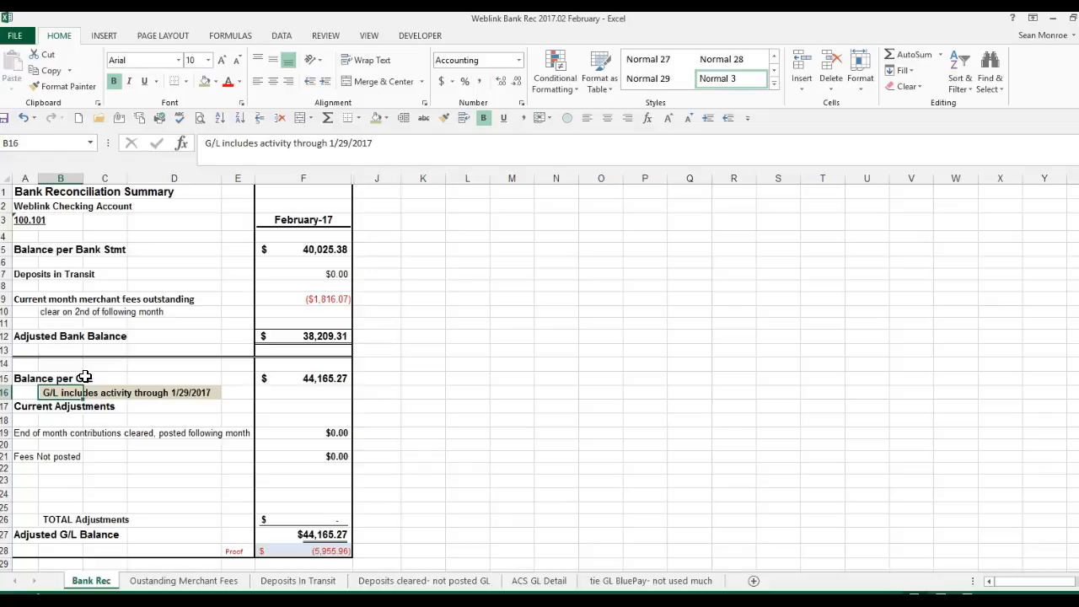
{"action": "key", "text": "F2"}
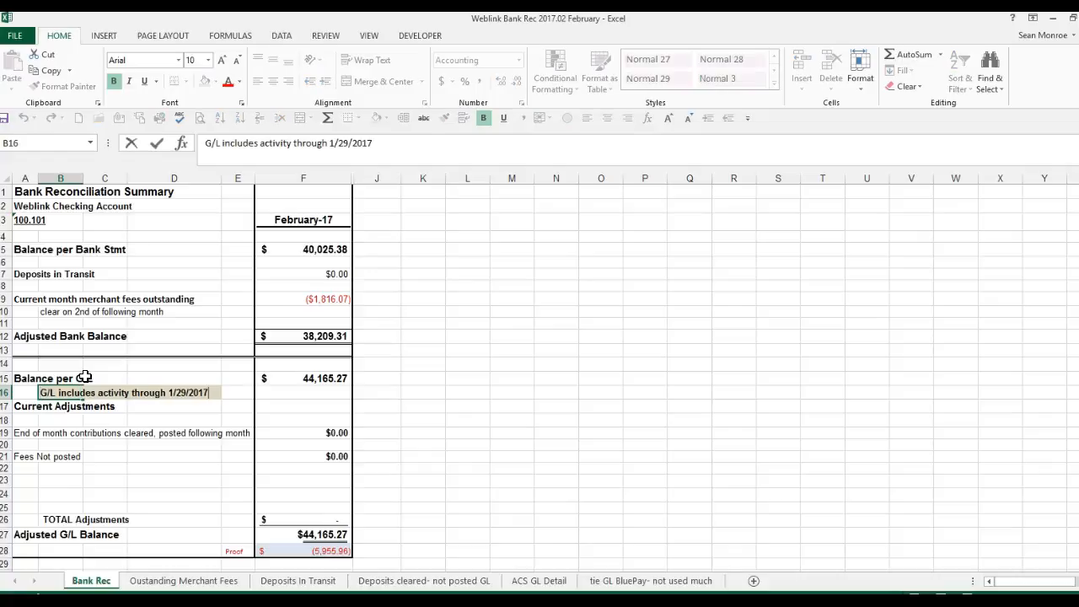
{"action": "key", "text": "BackSpace"}
{"action": "key", "text": "BackSpace"}
{"action": "key", "text": "BackSpace"}
{"action": "key", "text": "Return"}
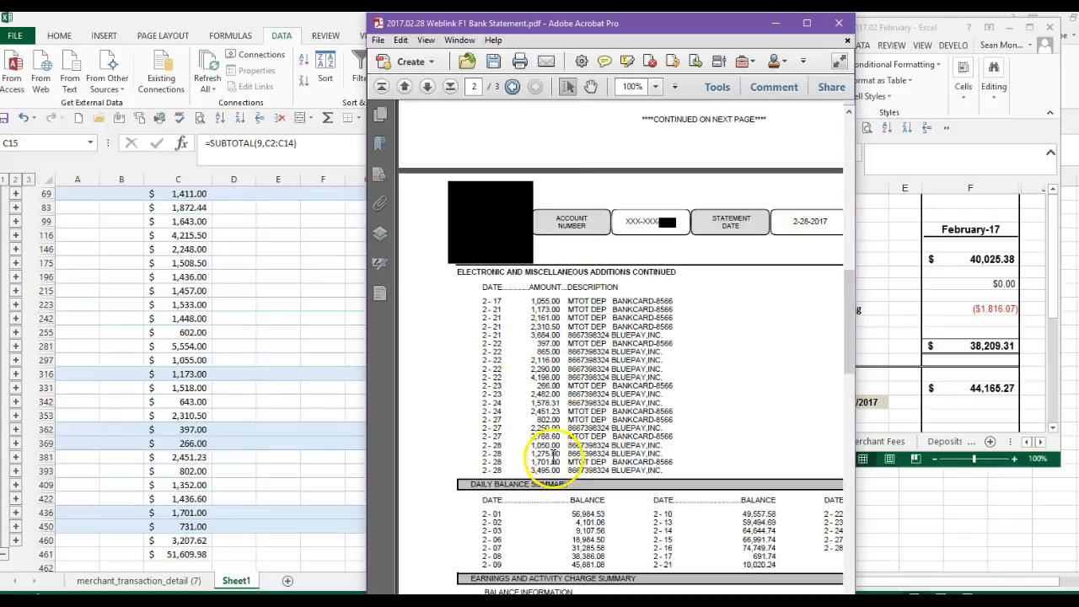
Highlight the 2-28 bankcard deposit of 1,701.00 in the bank statement PDF and return to the settlement totals sheet to compare it.
{"action": "left_click_drag", "start_coordinate": [683, 460], "coordinate": [479, 464]}
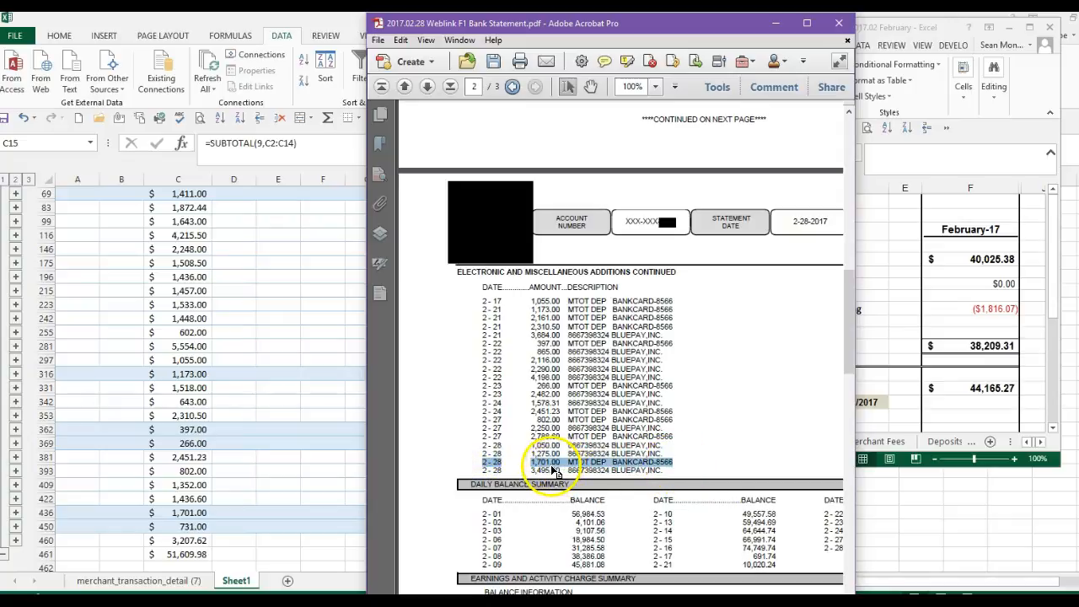
{"action": "left_click", "coordinate": [541, 466]}
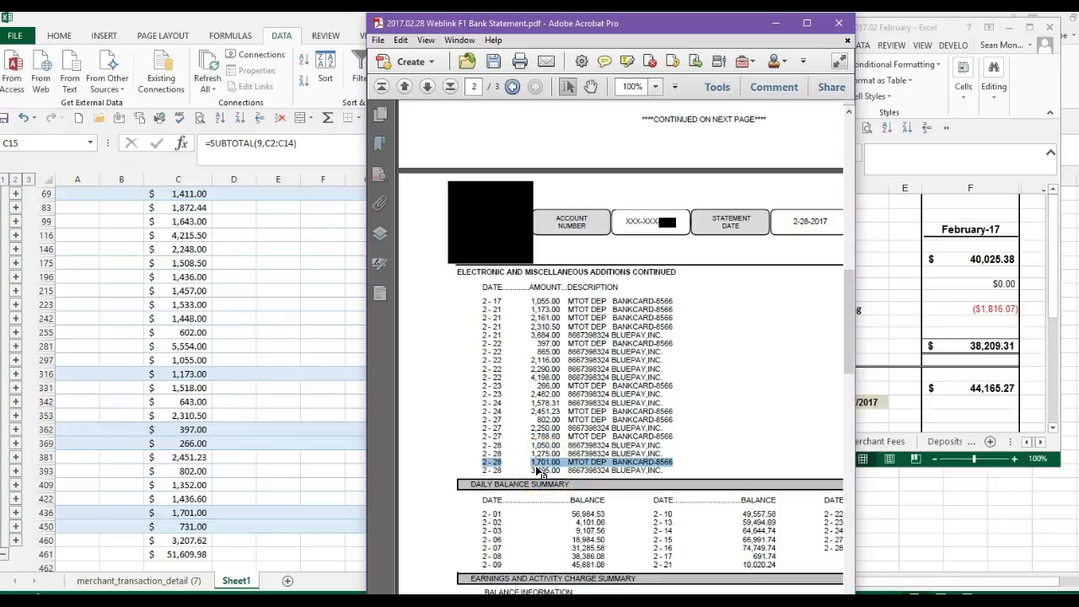
{"action": "left_click", "coordinate": [251, 483]}
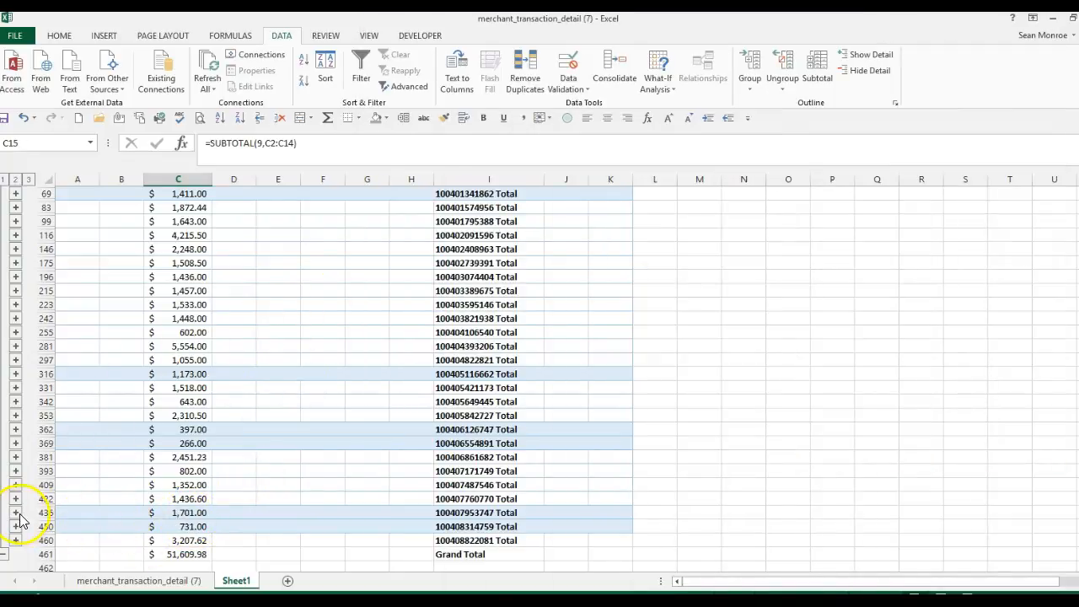
Expand the transactions behind the 1,701.00 settlement total and widen column K to show their dates.
{"action": "left_click_drag", "start_coordinate": [185, 511], "coordinate": [455, 510]}
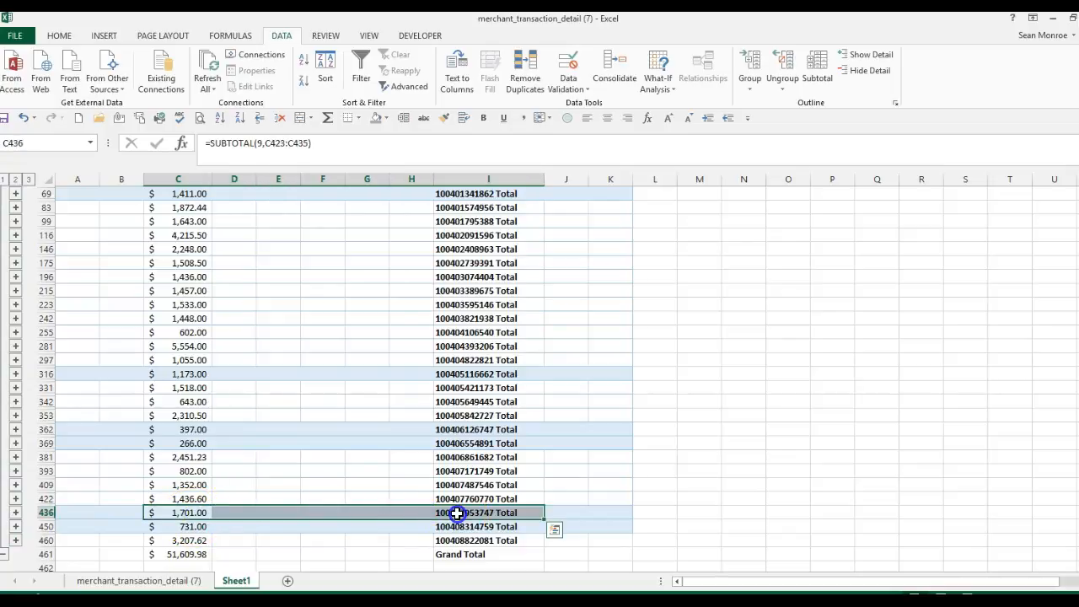
{"action": "left_click", "coordinate": [15, 512]}
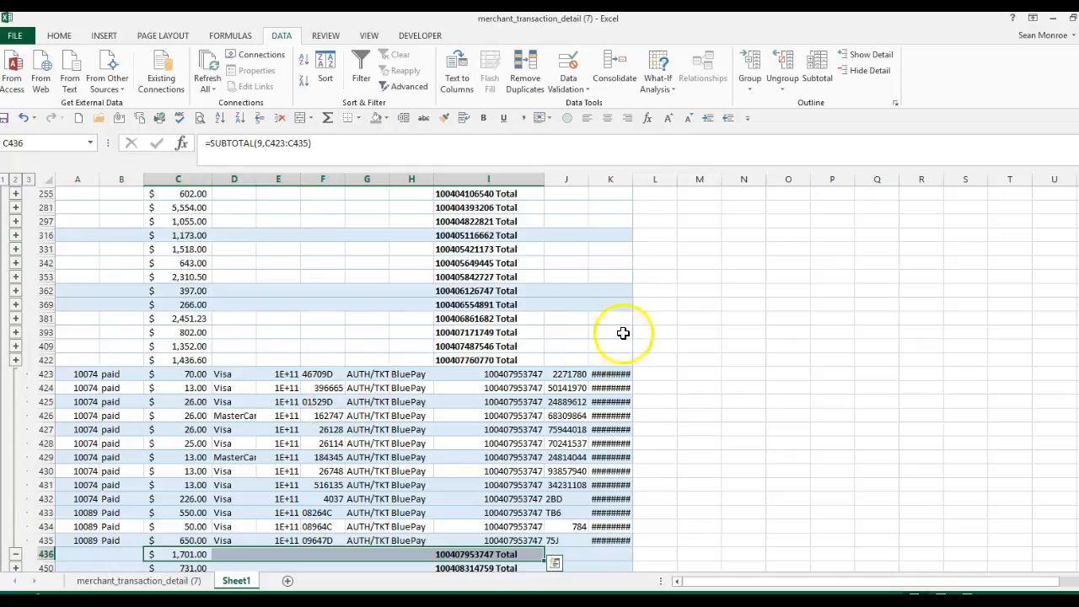
{"action": "left_click_drag", "start_coordinate": [633, 179], "coordinate": [644, 179]}
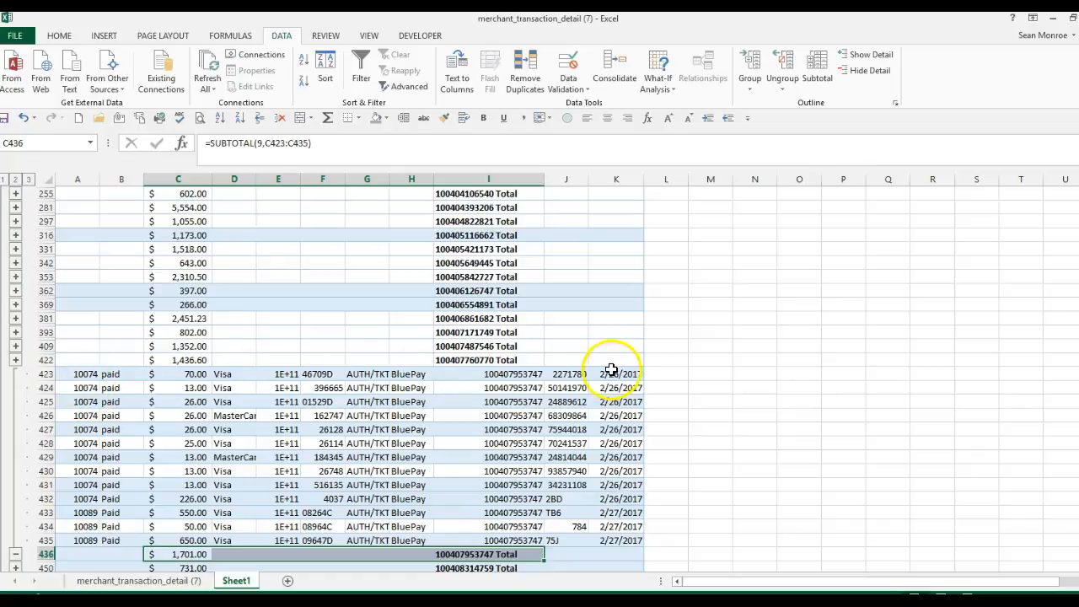
Copy the three 2/27/2017 transactions in A433:K435 into the Deposits cleared- not posted GL sheet of the February bank rec workbook, starting at row 3.
{"action": "left_click_drag", "start_coordinate": [614, 374], "coordinate": [86, 537]}
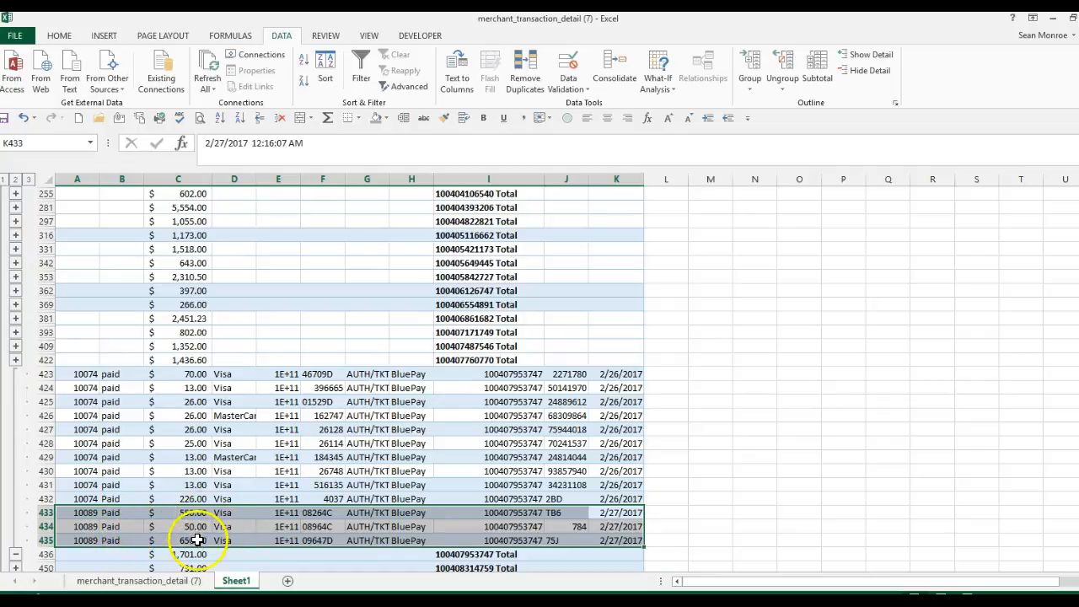
{"action": "right_click", "coordinate": [227, 528]}
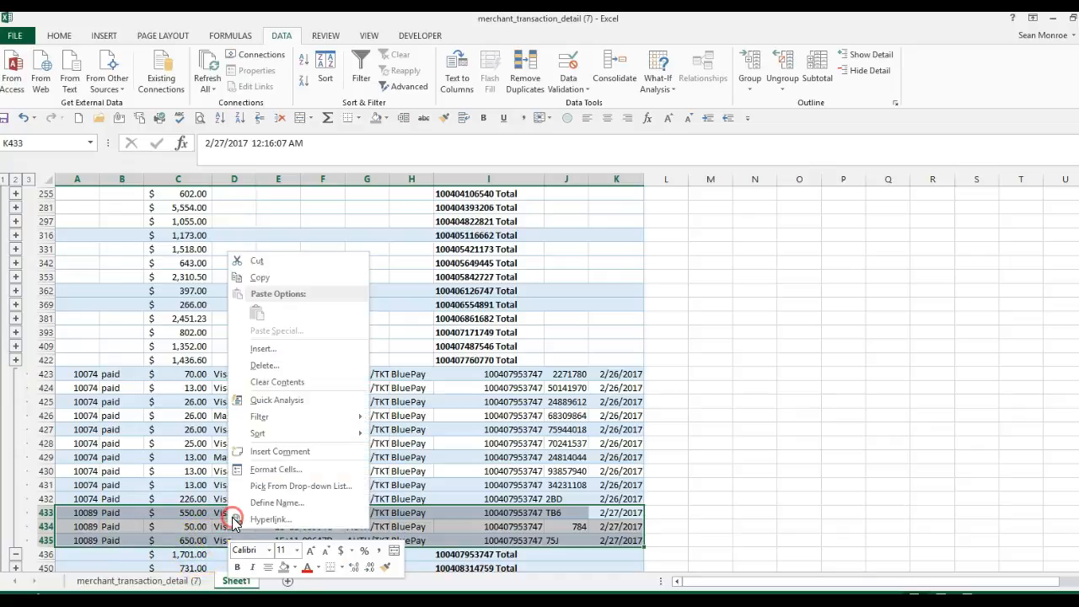
{"action": "left_click", "coordinate": [253, 272]}
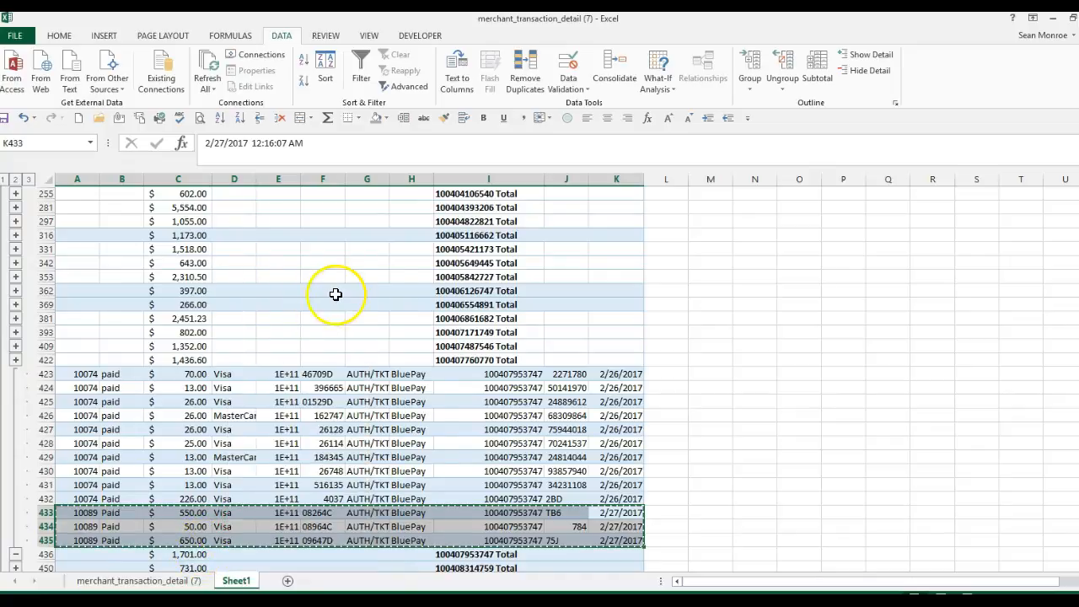
{"action": "key", "text": "ctrl+n"}
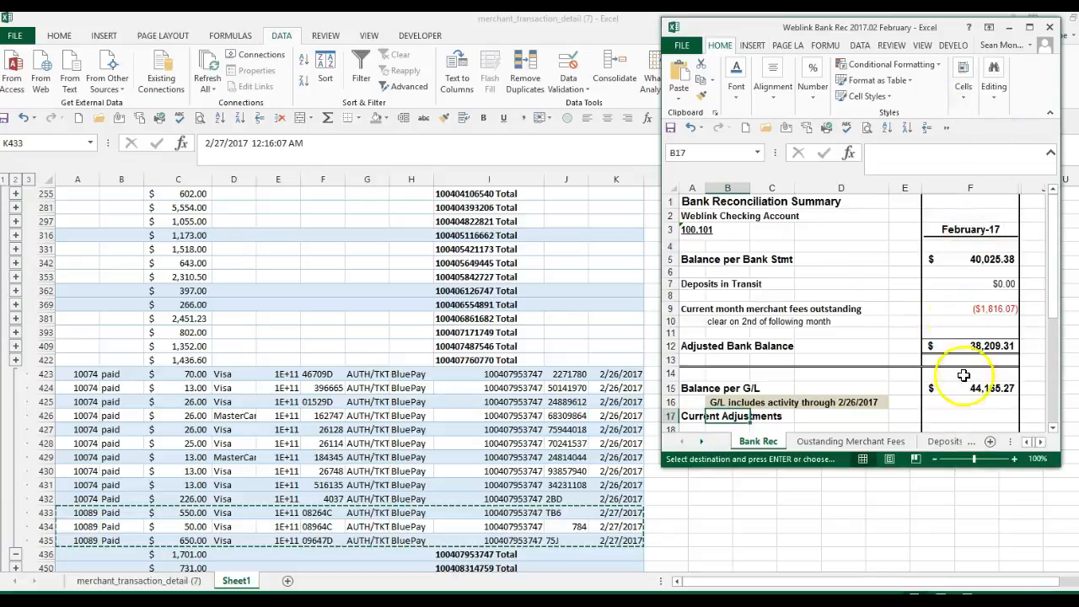
{"action": "left_click", "coordinate": [948, 441]}
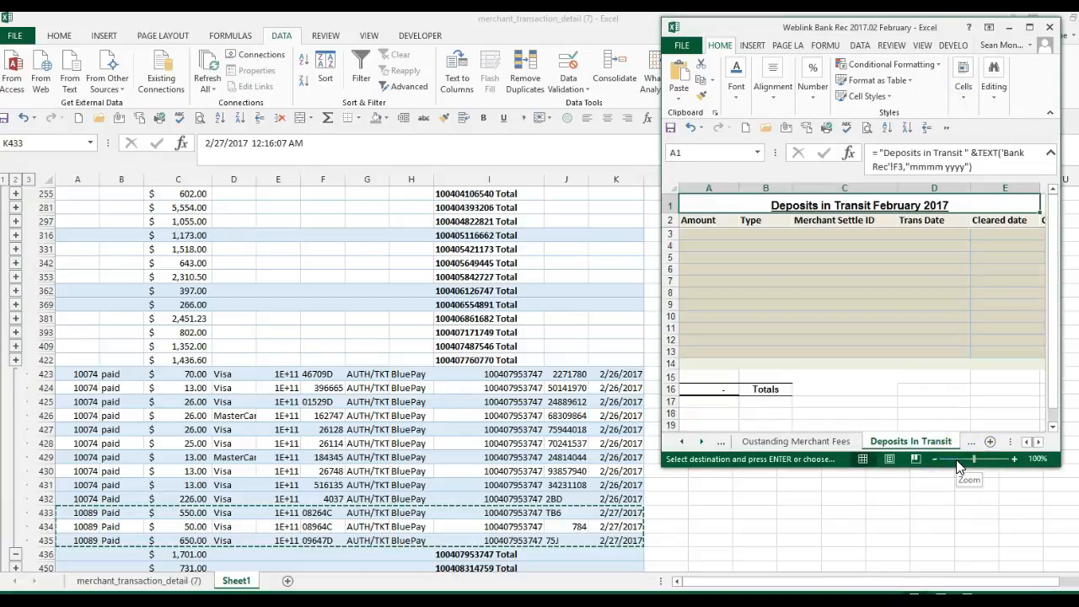
{"action": "left_click", "coordinate": [971, 440]}
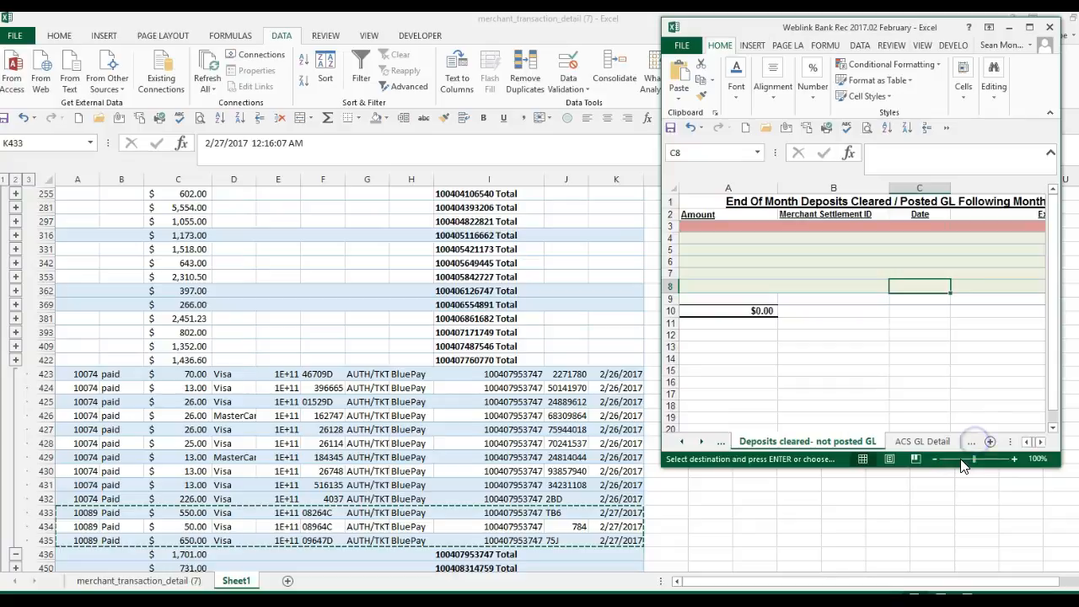
{"action": "left_click", "coordinate": [1030, 31]}
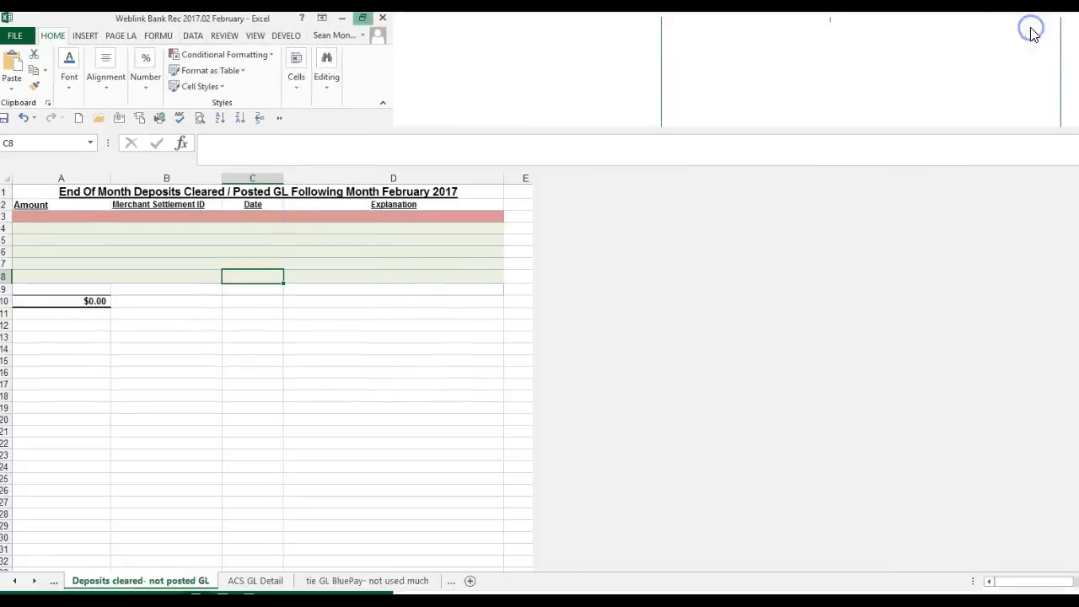
{"action": "left_click", "coordinate": [35, 220]}
Move the pasted amounts and card types into columns A and B, the dates into column C, and the settlement IDs into column D.
{"action": "left_click_drag", "start_coordinate": [290, 245], "coordinate": [174, 242]}
{"action": "left_click_drag", "start_coordinate": [328, 246], "coordinate": [271, 243]}
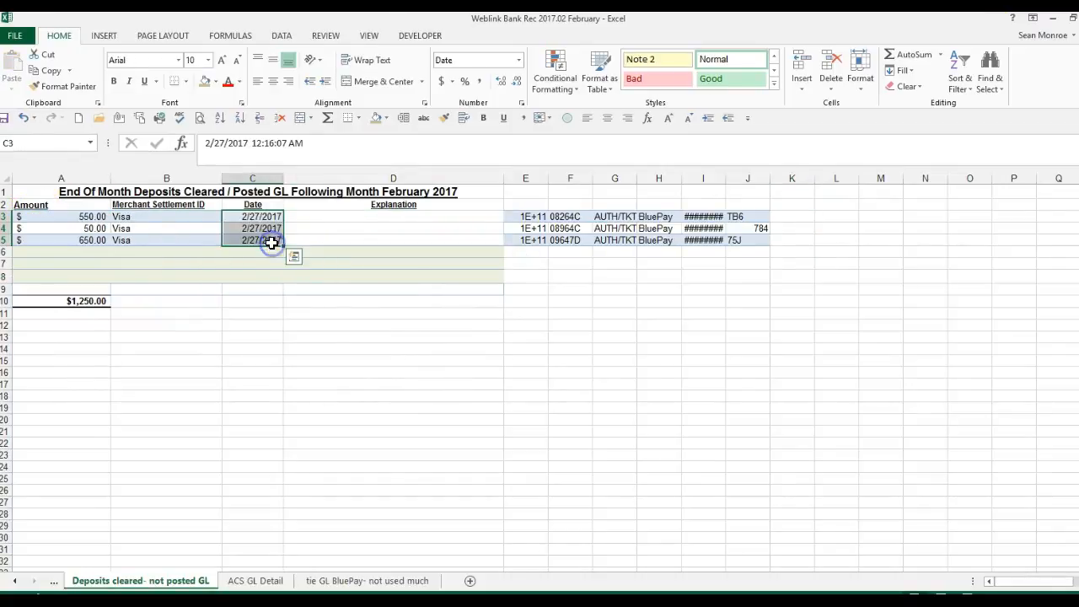
{"action": "left_click", "coordinate": [704, 216]}
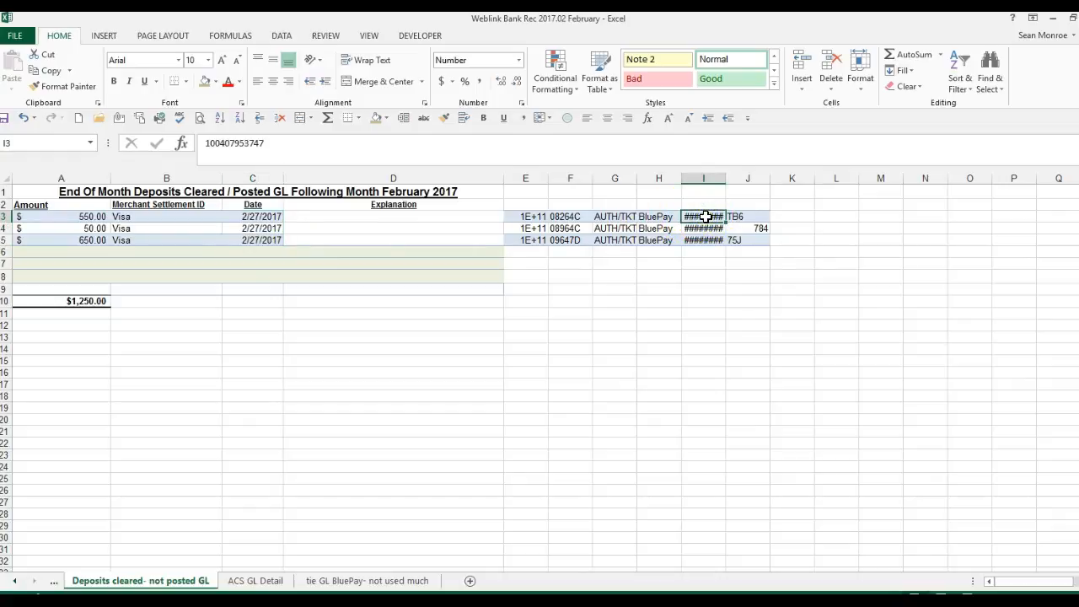
{"action": "left_click", "coordinate": [704, 241]}
{"action": "left_click_drag", "start_coordinate": [702, 218], "coordinate": [446, 241]}
Clear the leftover pasted transaction data in E3:J5 and select the three deposit amounts.
{"action": "left_click_drag", "start_coordinate": [529, 216], "coordinate": [765, 229]}
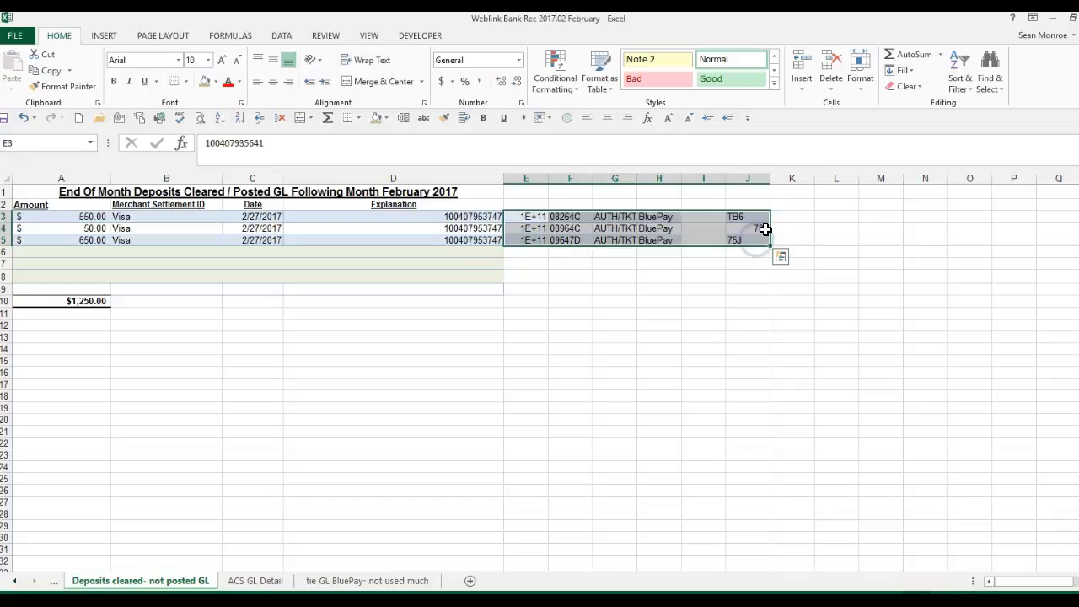
{"action": "key", "text": "Delete"}
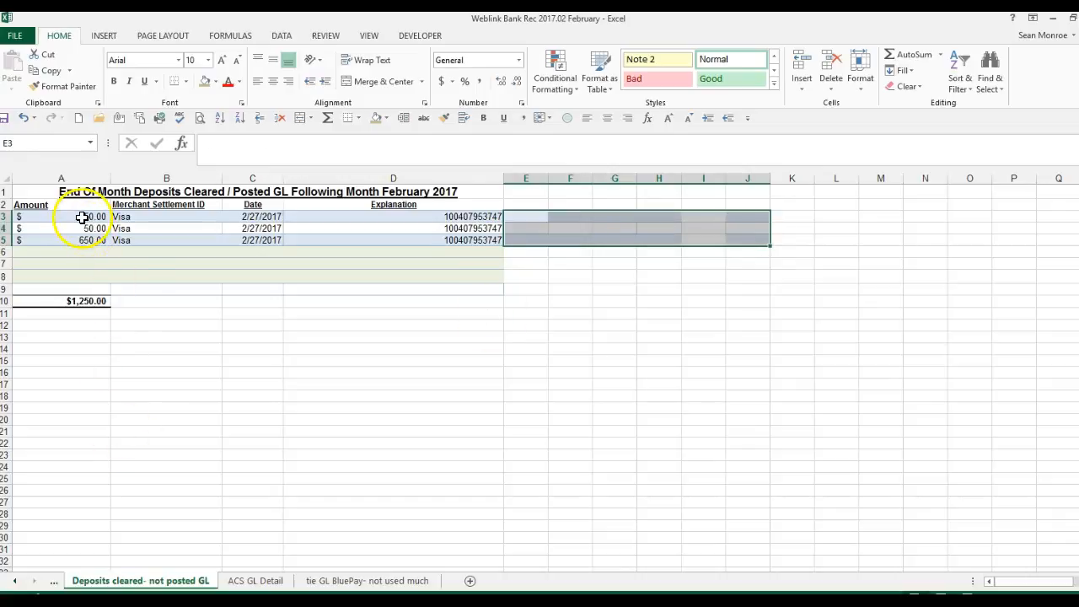
{"action": "left_click_drag", "start_coordinate": [82, 218], "coordinate": [77, 240]}
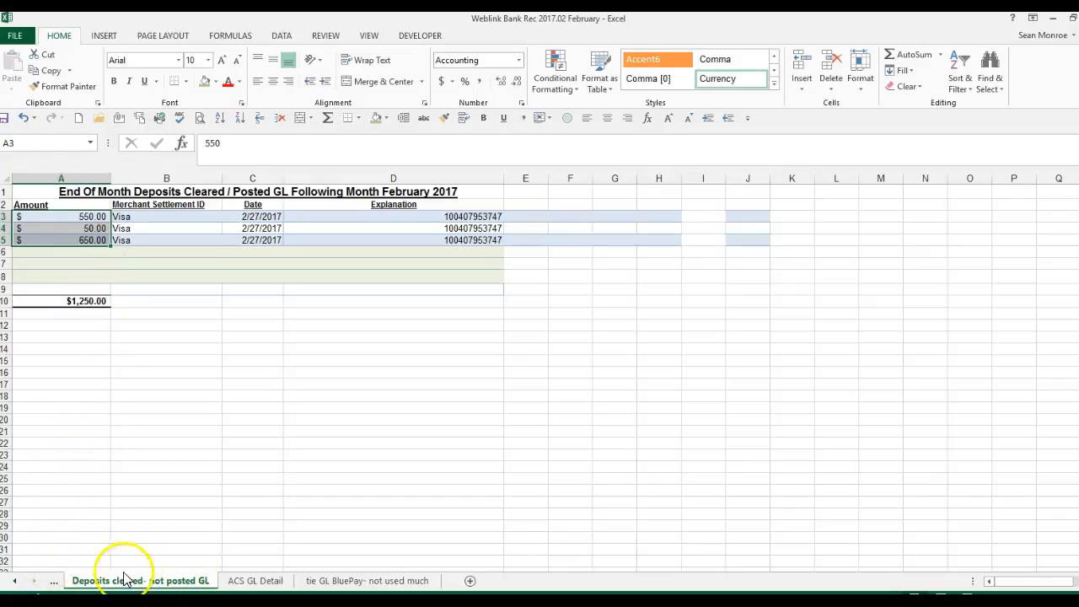
Back in the merchant transaction workbook, examine the transaction dates behind the 731.00 and 3,207.62 settlement totals and collapse both groups again.
{"action": "key", "text": "alt+Tab"}
{"action": "scroll", "coordinate": [342, 492], "scroll_direction": "down", "scroll_amount": 2}
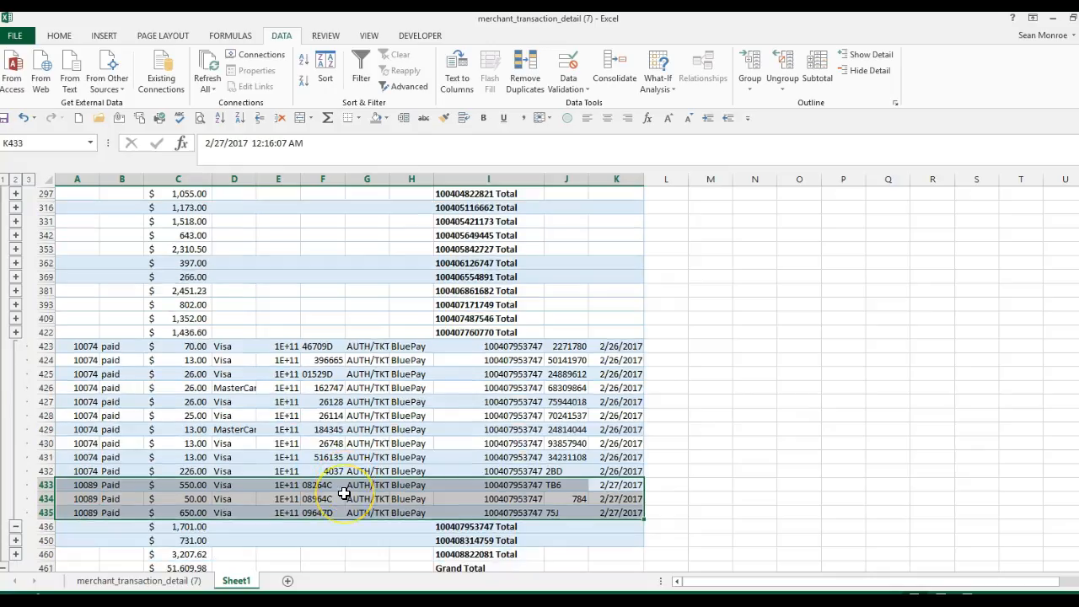
{"action": "left_click", "coordinate": [177, 526]}
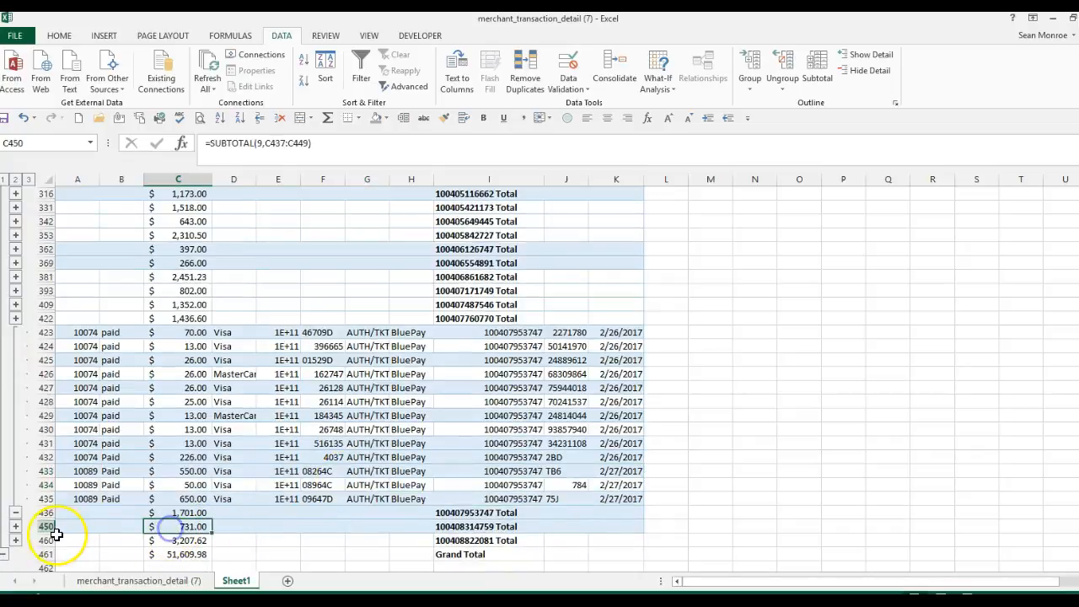
{"action": "left_click", "coordinate": [16, 527]}
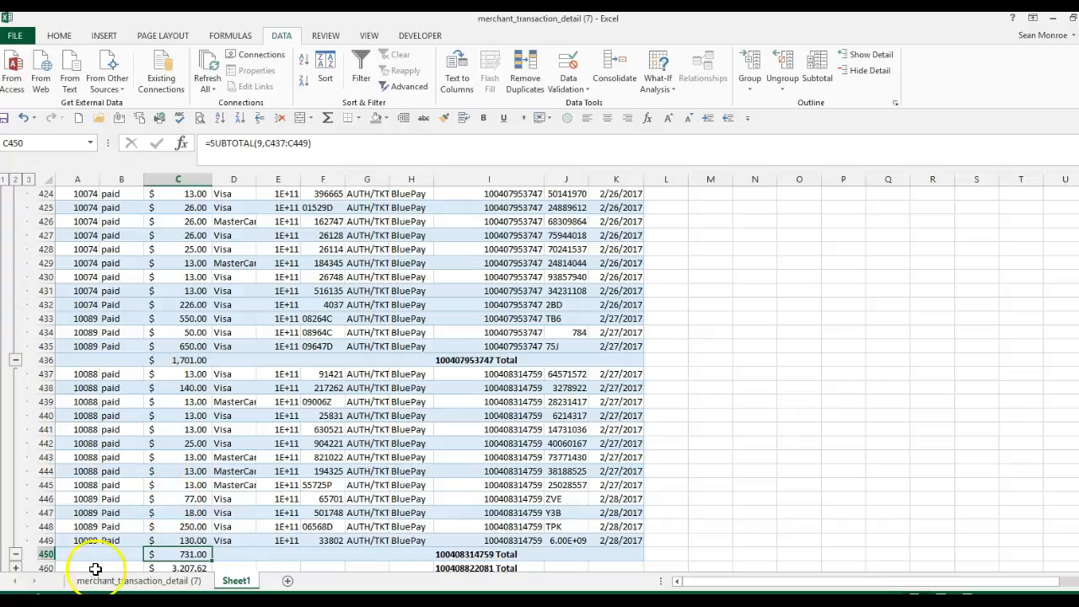
{"action": "left_click", "coordinate": [17, 555]}
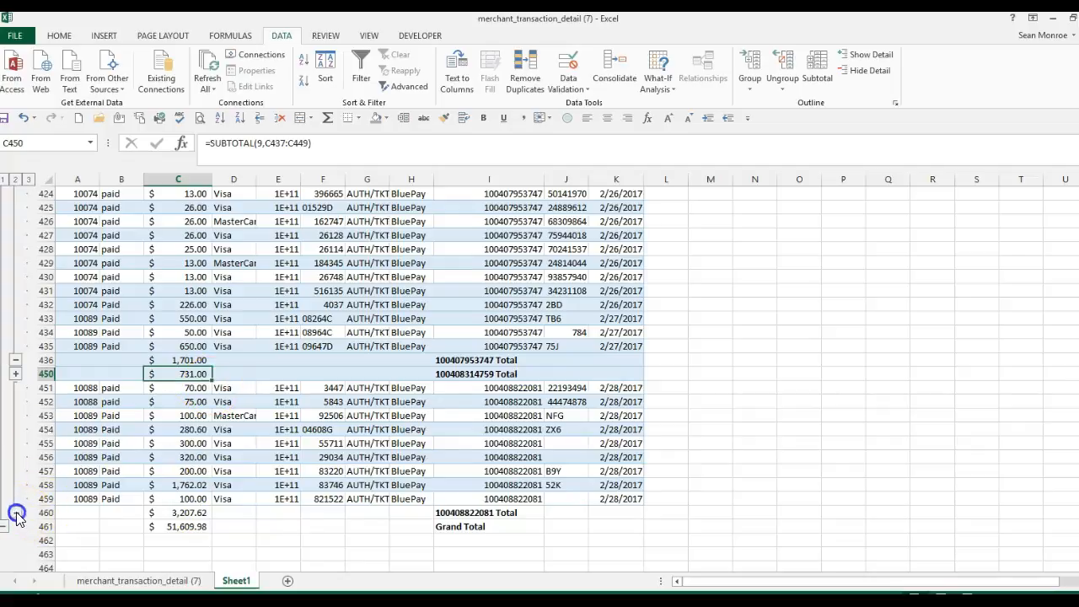
{"action": "left_click", "coordinate": [16, 513]}
Shade the 731.00 and 3,207.62 settlement totals light orange and enter the note "Not posted to GL/Didn't Clear" in J450.
{"action": "mouse_move", "coordinate": [189, 377]}
{"action": "left_mouse_down"}
{"action": "mouse_move", "coordinate": [463, 379]}
{"action": "mouse_move", "coordinate": [204, 398]}
{"action": "mouse_move", "coordinate": [181, 386]}
{"action": "left_mouse_up"}
{"action": "left_click", "coordinate": [462, 386]}
{"action": "left_click", "coordinate": [386, 119]}
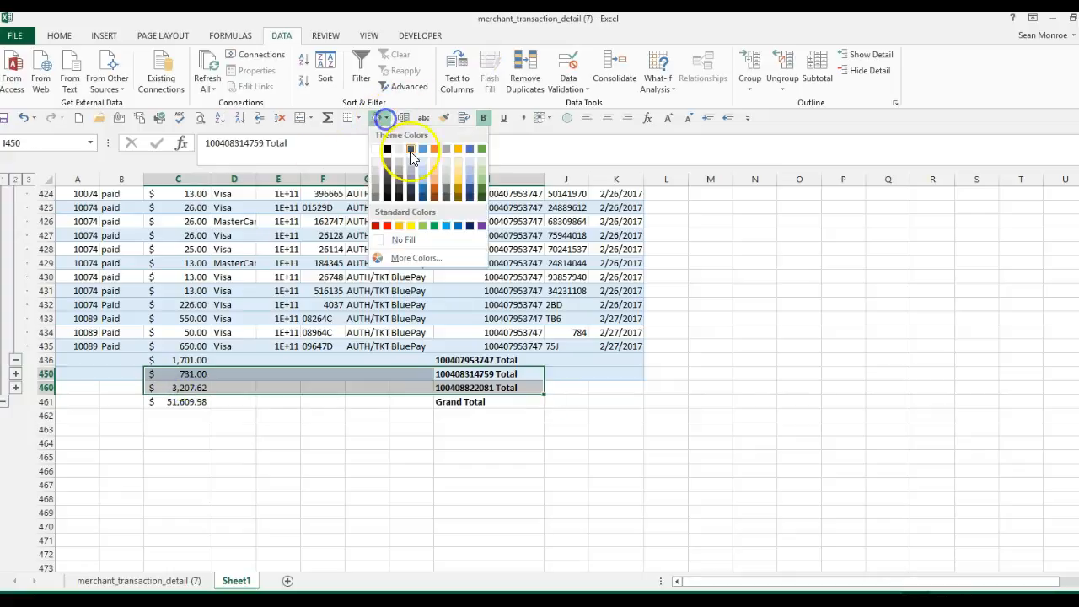
{"action": "left_click", "coordinate": [435, 161]}
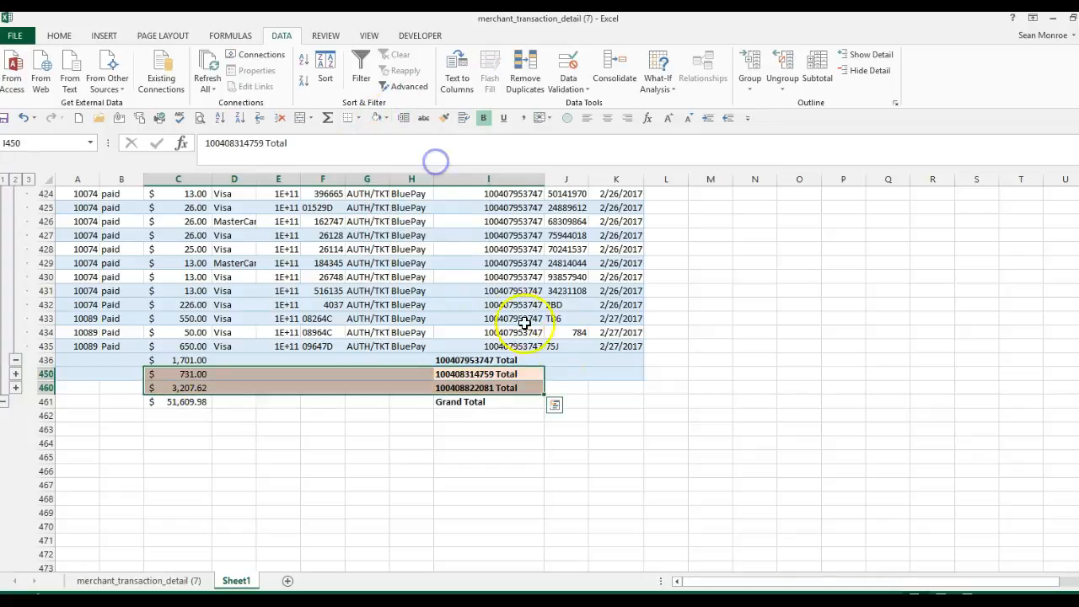
{"action": "left_click", "coordinate": [560, 372]}
{"action": "type", "text": "Not posted to GL/Didn't Clear"}
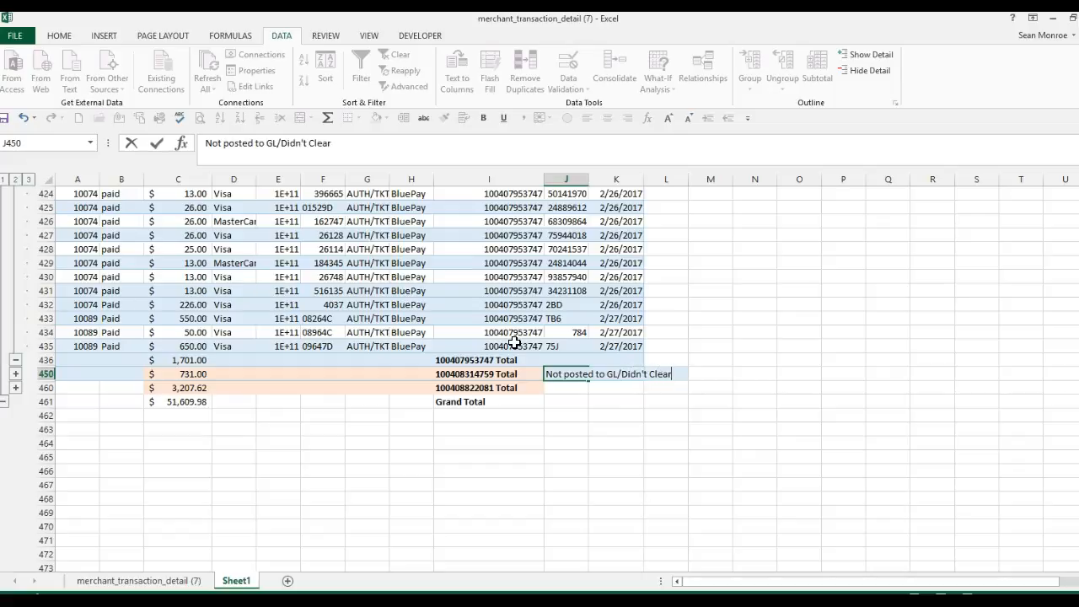
{"action": "key", "text": "Return"}
{"action": "key", "text": "Up"}
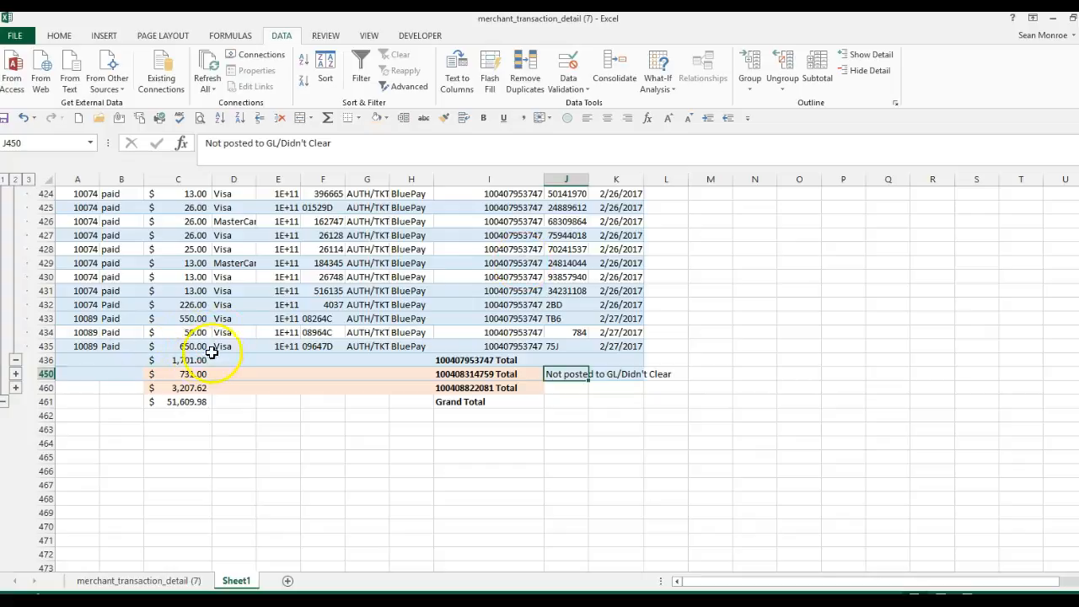
Shade the three 2/27/2017 transactions in C433:K435 light gold and enter the note "Not posted, cleared bank" in L433.
{"action": "left_click_drag", "start_coordinate": [196, 319], "coordinate": [612, 341]}
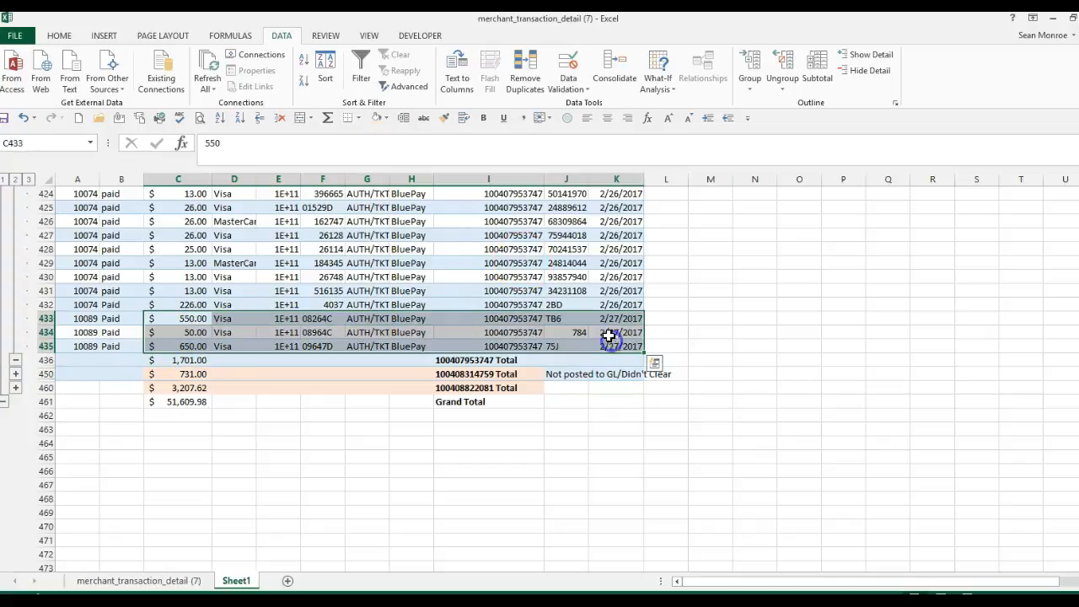
{"action": "left_click", "coordinate": [385, 117]}
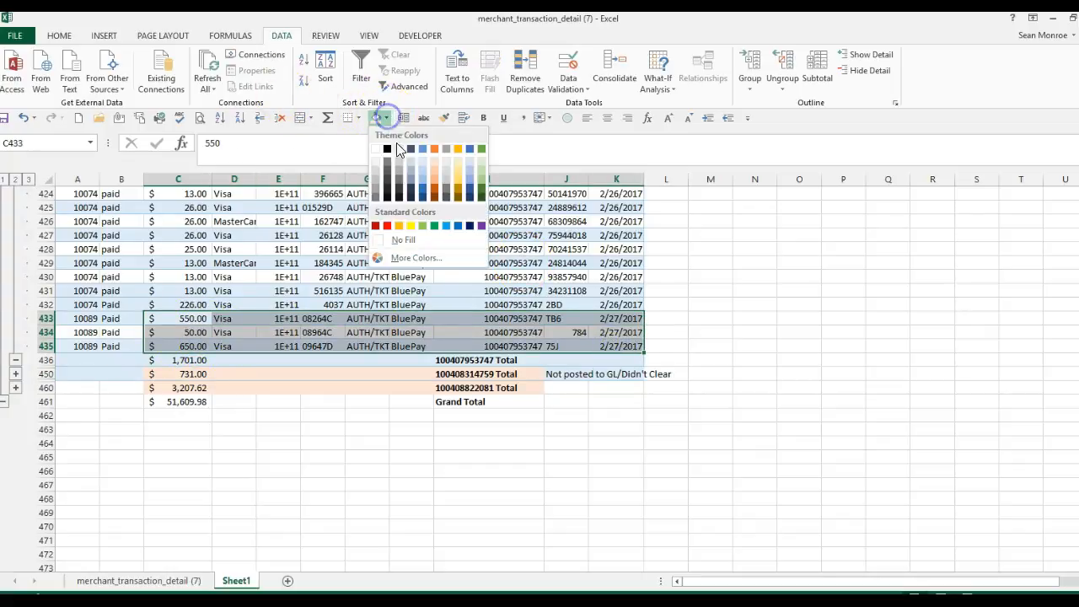
{"action": "left_click", "coordinate": [461, 173]}
{"action": "left_click", "coordinate": [674, 321]}
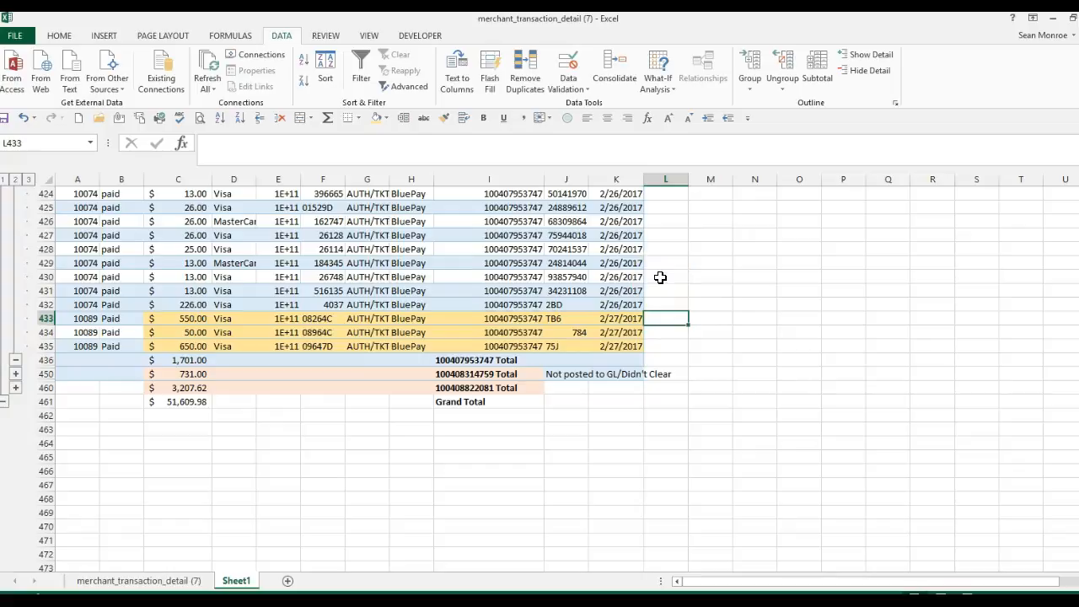
{"action": "type", "text": "Not posted, cleared bank"}
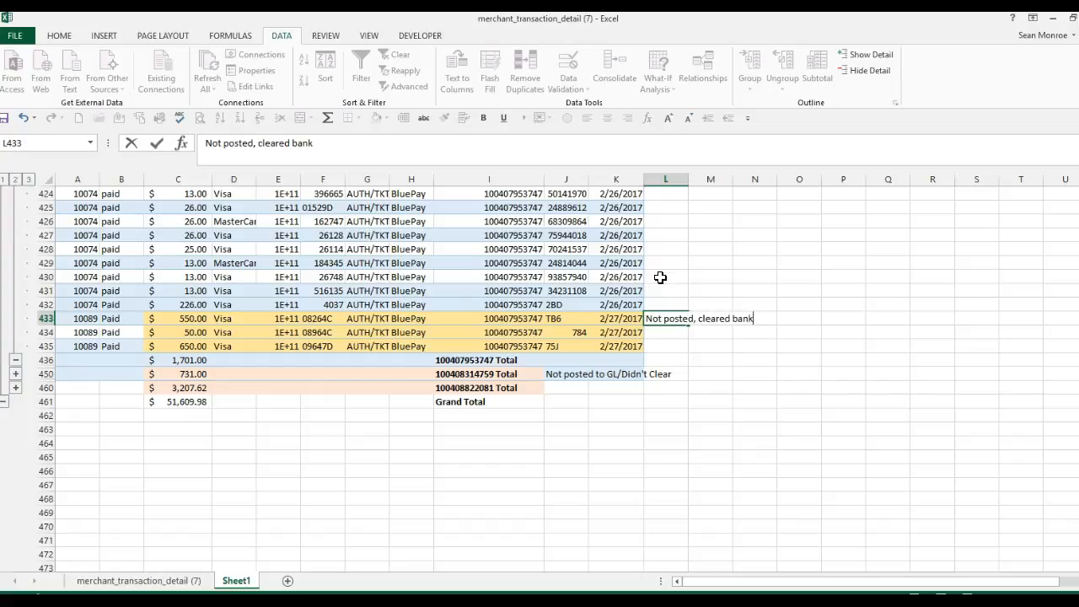
{"action": "key", "text": "Return"}
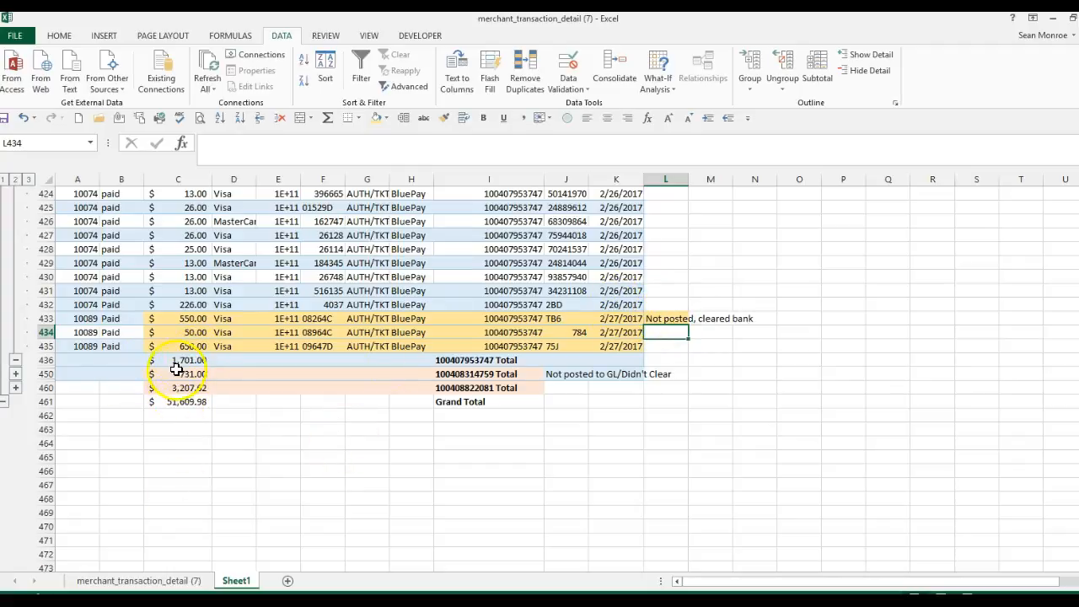
Check the bank statement PDF and collapse the Sheet1 outline to show only the settlement totals.
{"action": "key", "text": "alt+Tab"}
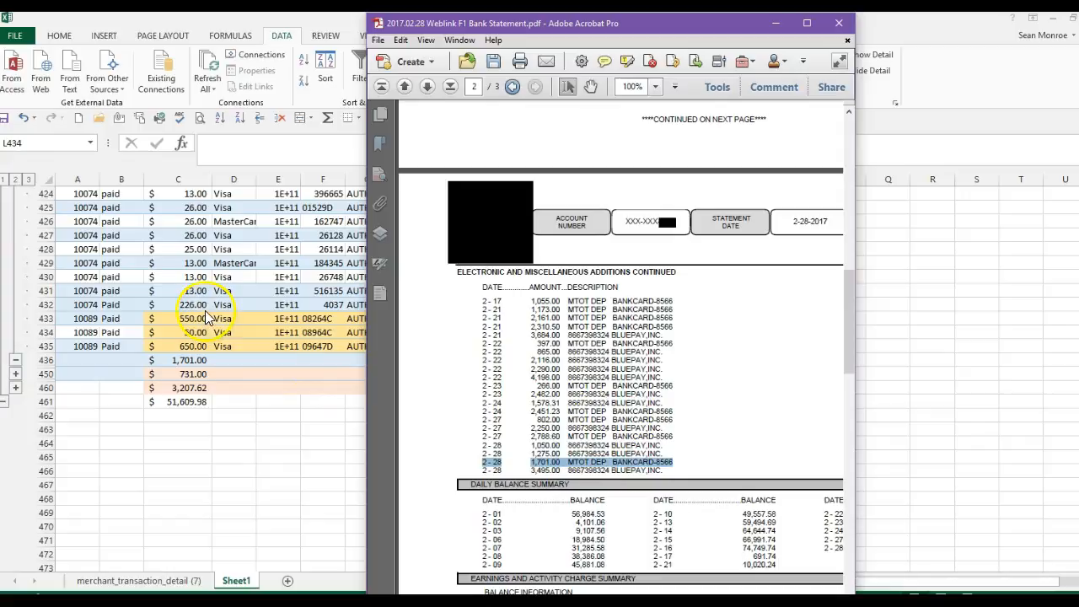
{"action": "left_click", "coordinate": [17, 181]}
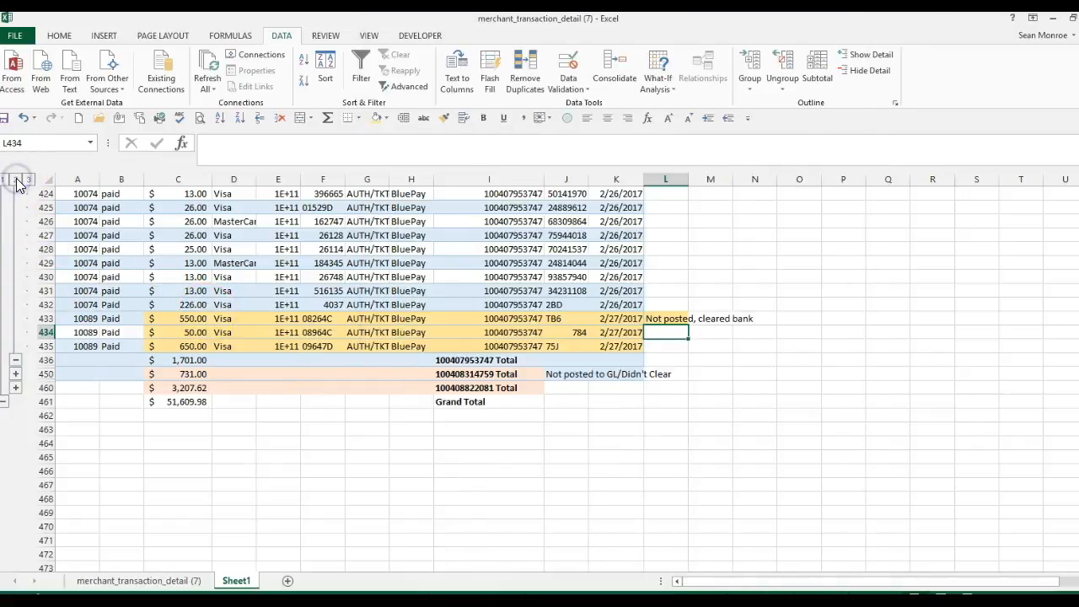
{"action": "left_click", "coordinate": [15, 179]}
{"action": "scroll", "coordinate": [258, 295], "scroll_direction": "up", "scroll_amount": 2}
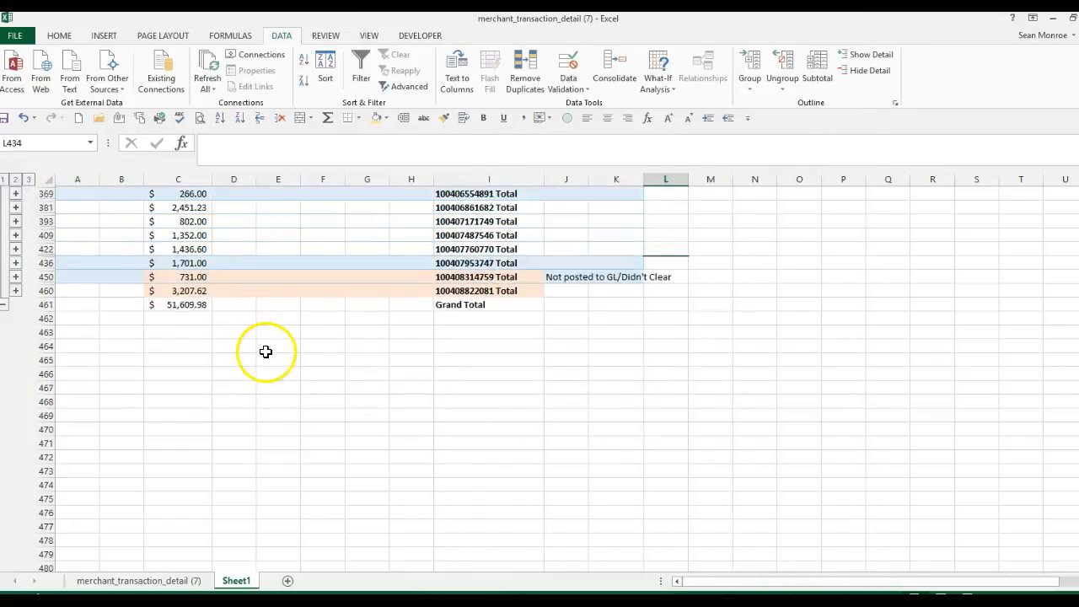
Place the settlement totals window beside the bank statement PDF and select the 2-24 bankcard deposit of 2,451.23 for comparison.
{"action": "left_click", "coordinate": [1072, 18]}
{"action": "left_click_drag", "start_coordinate": [963, 130], "coordinate": [471, 81]}
{"action": "mouse_move", "coordinate": [320, 37]}
{"action": "left_mouse_down"}
{"action": "mouse_move", "coordinate": [289, 19]}
{"action": "mouse_move", "coordinate": [335, 46]}
{"action": "left_mouse_up"}
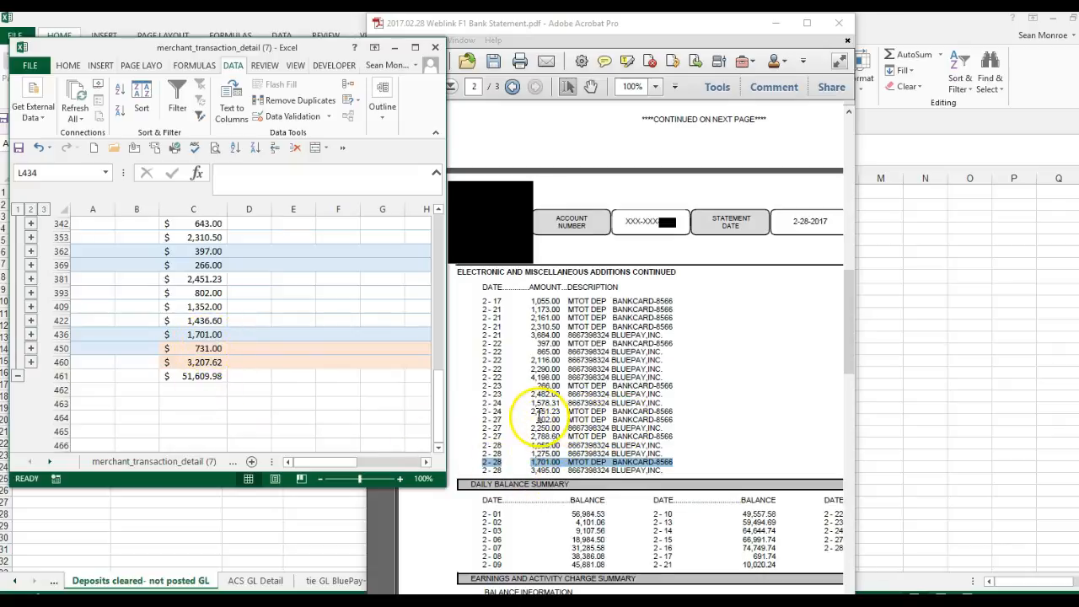
{"action": "left_click", "coordinate": [544, 411]}
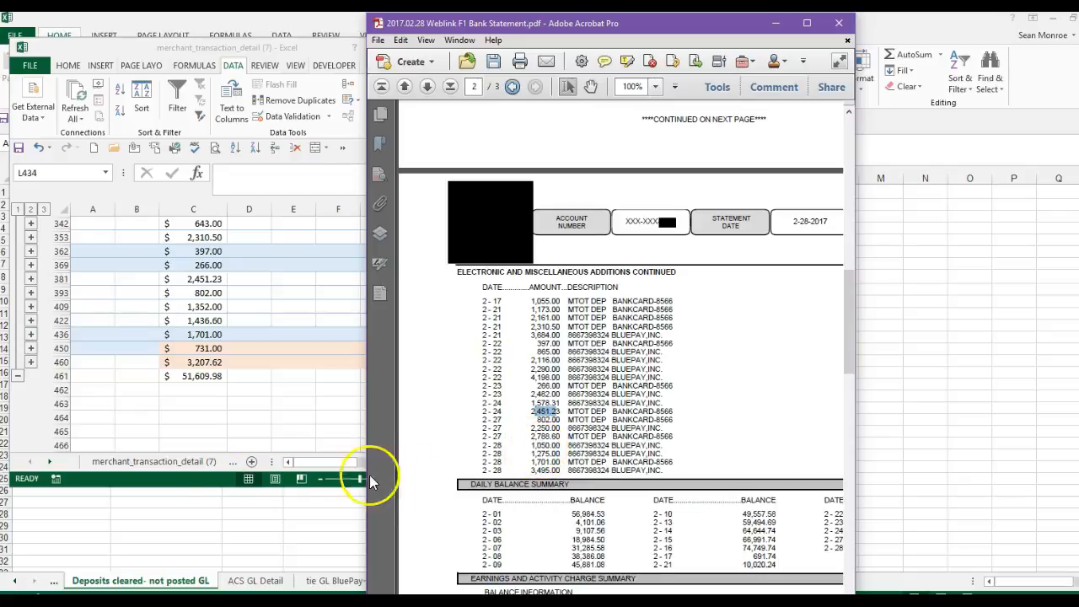
Enlarge the merchant_transaction_detail (7) sheet and filter its Card Type column to show only blank entries.
{"action": "left_click", "coordinate": [124, 461]}
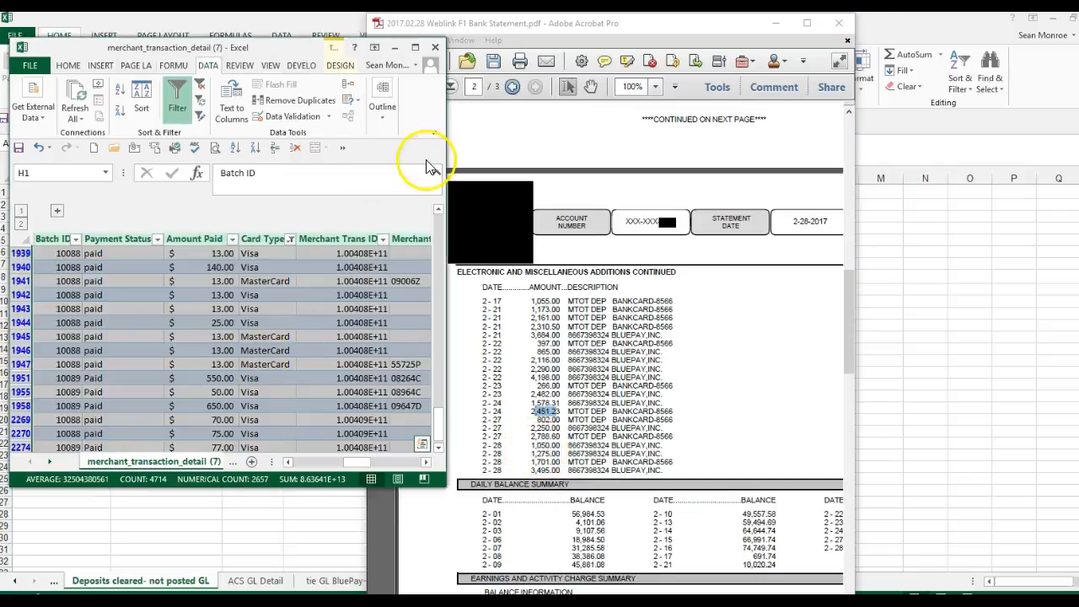
{"action": "left_click", "coordinate": [419, 48]}
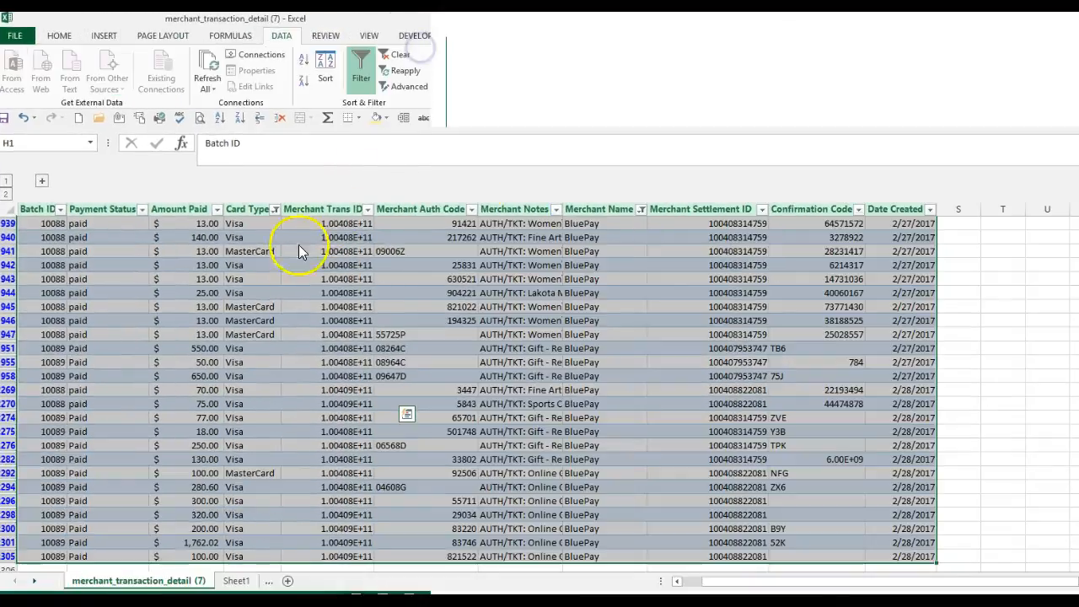
{"action": "left_click", "coordinate": [275, 209]}
{"action": "left_click", "coordinate": [137, 345]}
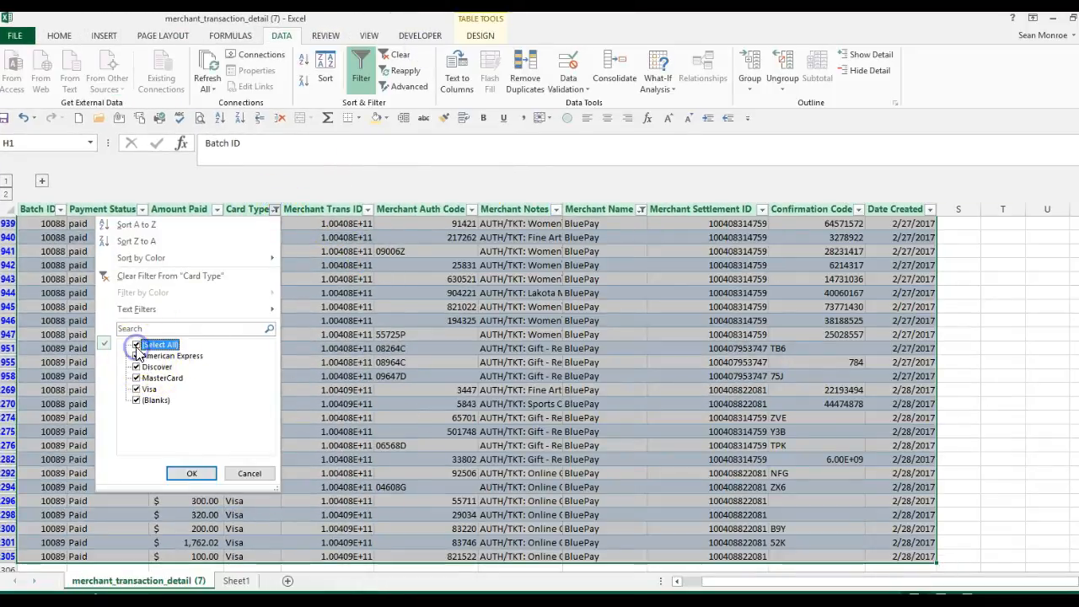
{"action": "left_click", "coordinate": [137, 400]}
{"action": "left_click", "coordinate": [191, 475]}
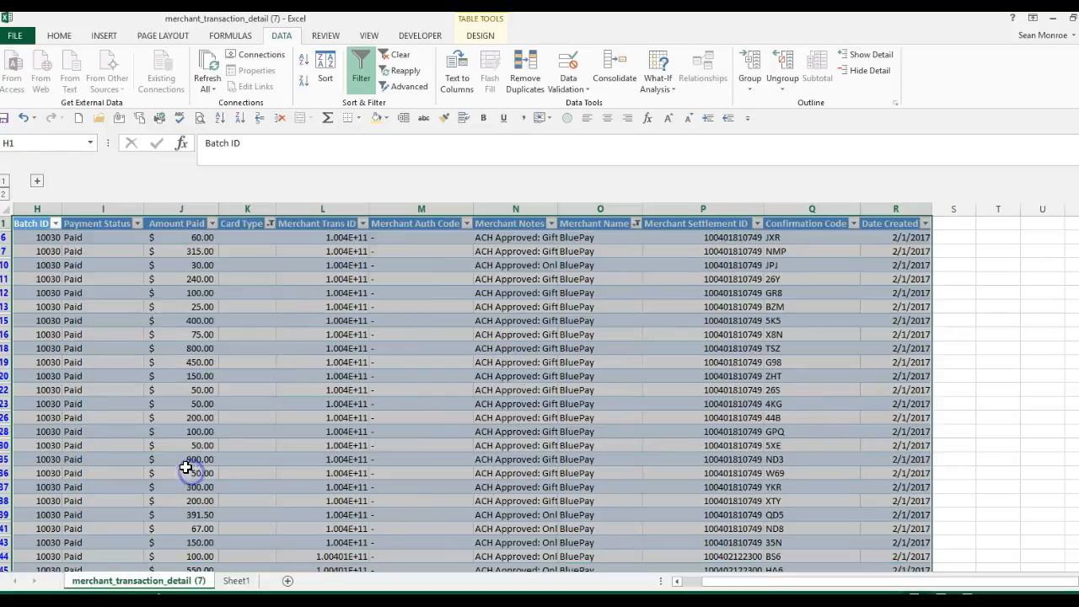
Copy the filtered ACH transactions, Batch ID through Date Created, and paste them into a new sheet starting at A1.
{"action": "right_click", "coordinate": [99, 294]}
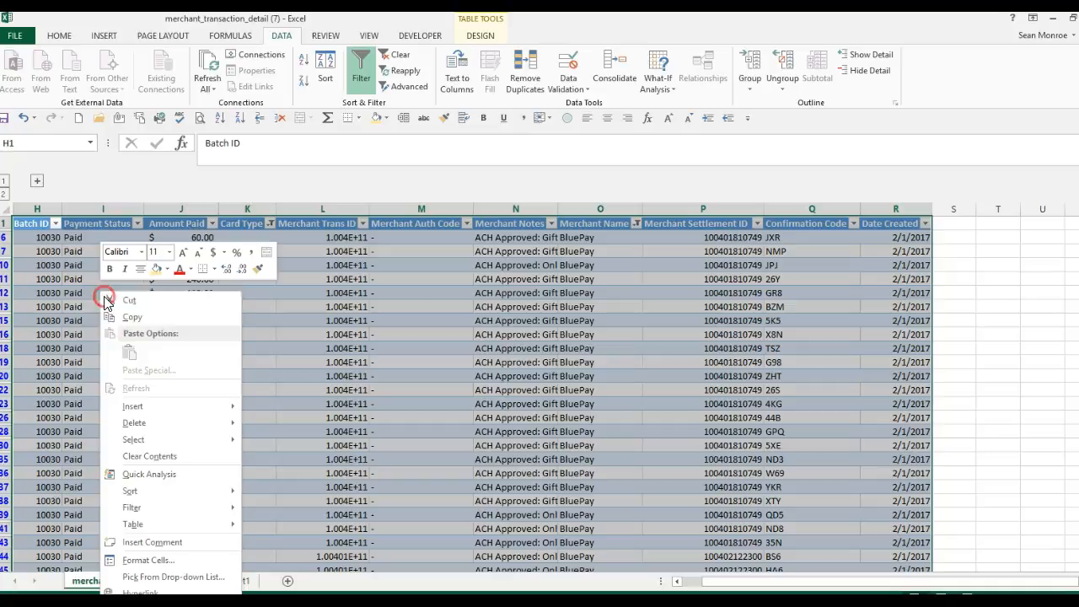
{"action": "left_click", "coordinate": [130, 316]}
{"action": "left_click", "coordinate": [288, 582]}
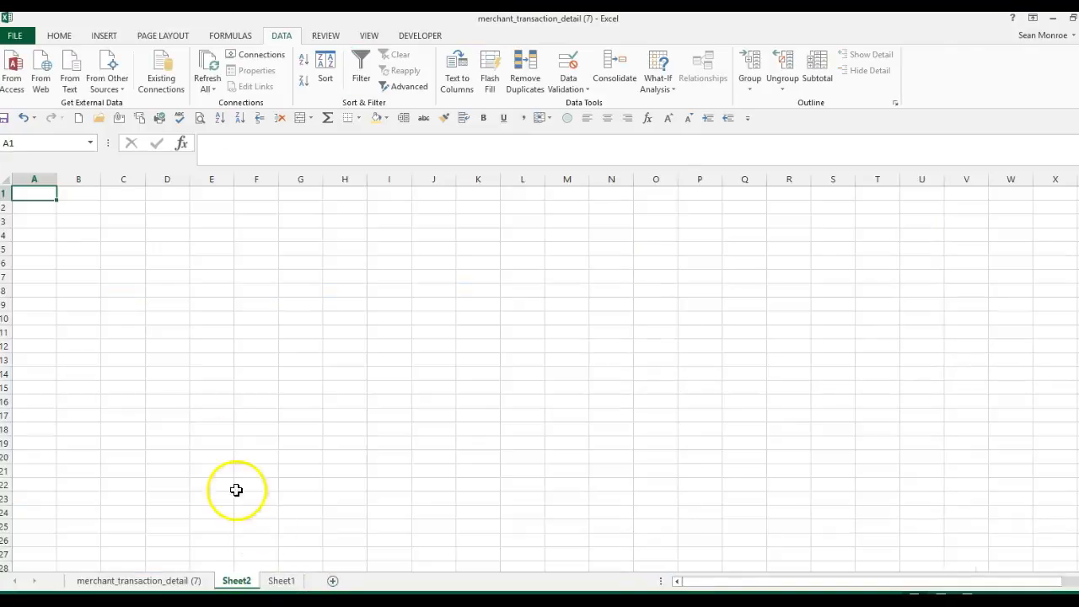
{"action": "left_click", "coordinate": [44, 195]}
{"action": "right_click", "coordinate": [45, 197]}
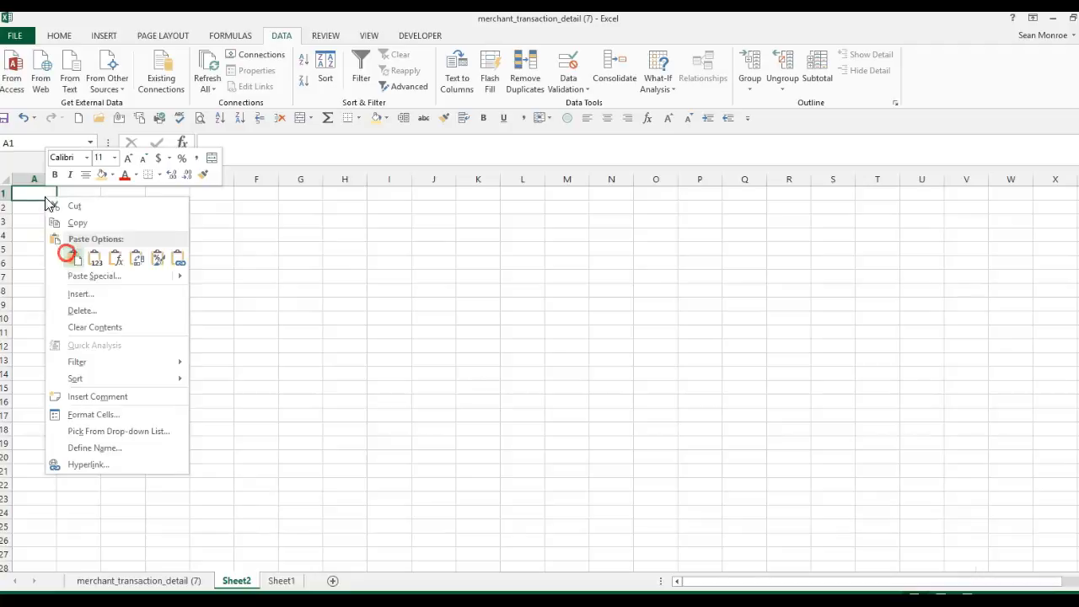
{"action": "left_click", "coordinate": [74, 263]}
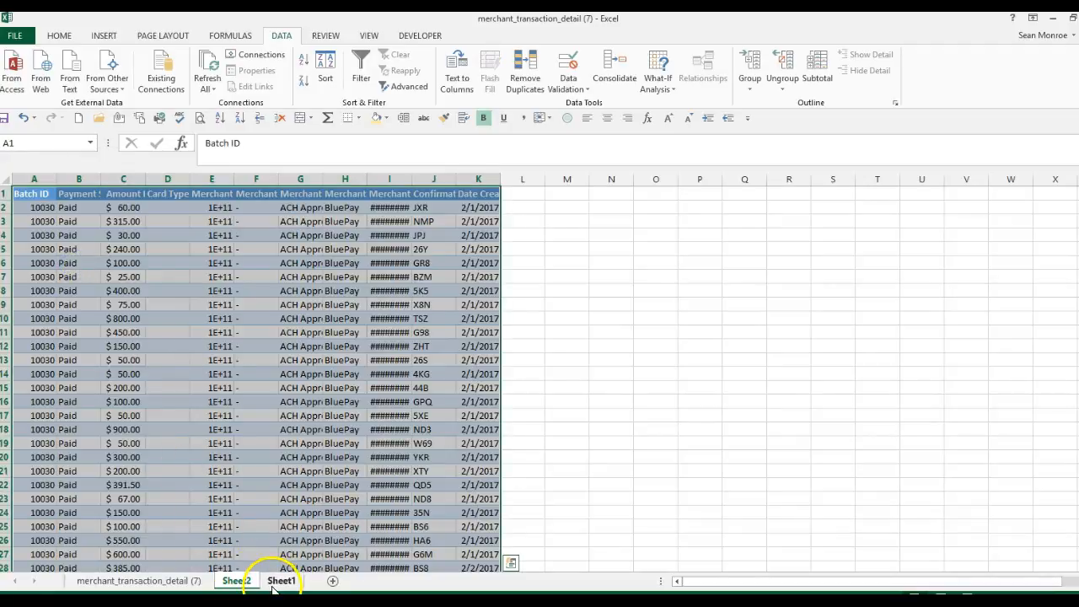
Rename Sheet1 as CCARD and Sheet2 as ACH.
{"action": "left_click", "coordinate": [281, 581]}
{"action": "double_click", "coordinate": [278, 582]}
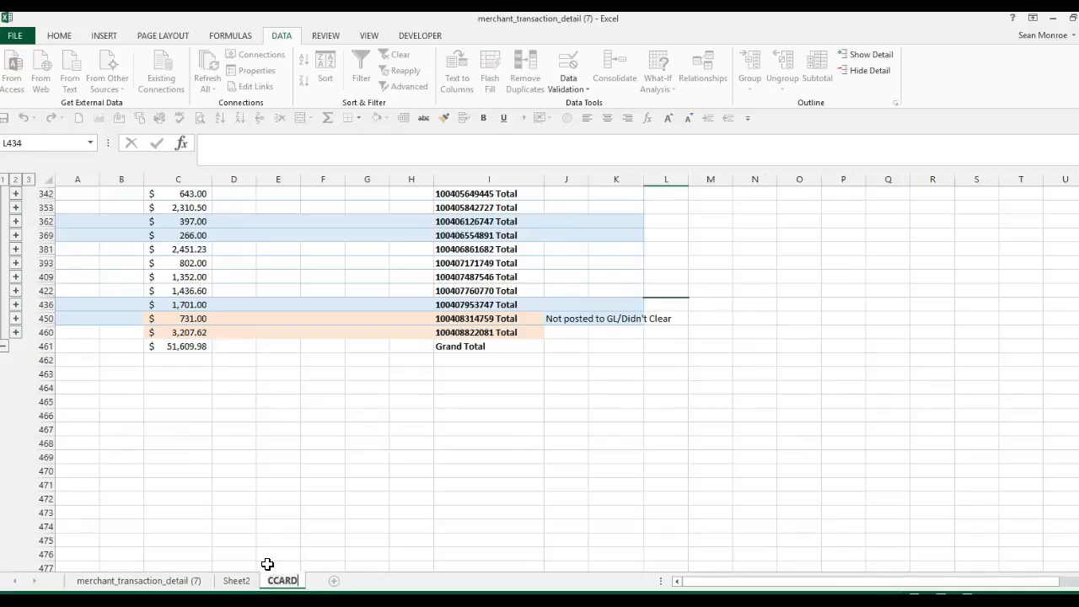
{"action": "left_click", "coordinate": [248, 581]}
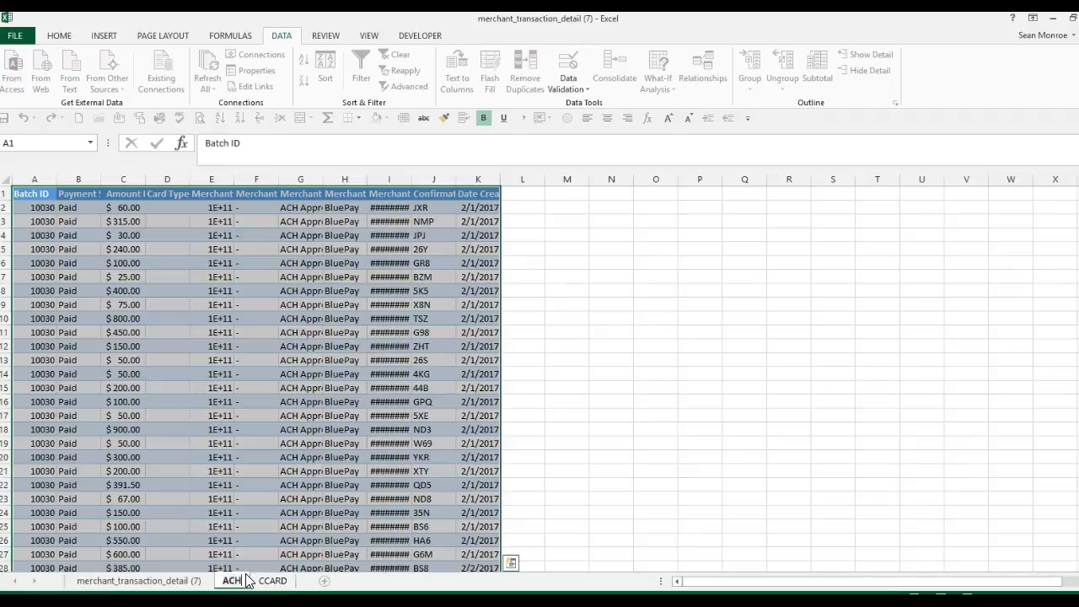
{"action": "key", "text": "Return"}
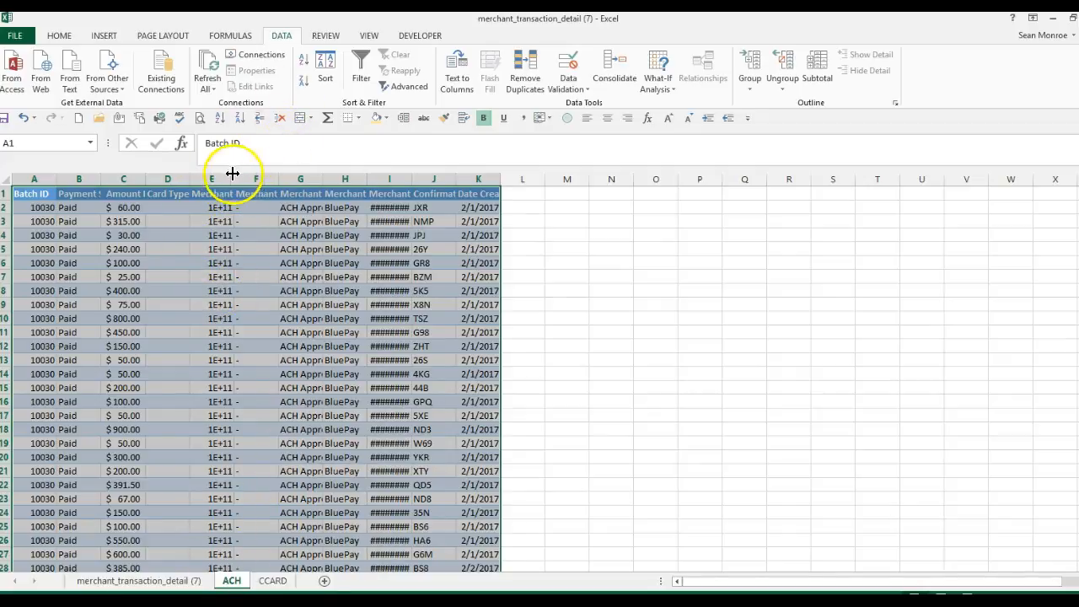
Widen the Merchant Settlement ID column on the ACH sheet and select its first ID in I2.
{"action": "left_click_drag", "start_coordinate": [411, 179], "coordinate": [457, 178]}
{"action": "left_click", "coordinate": [433, 196]}
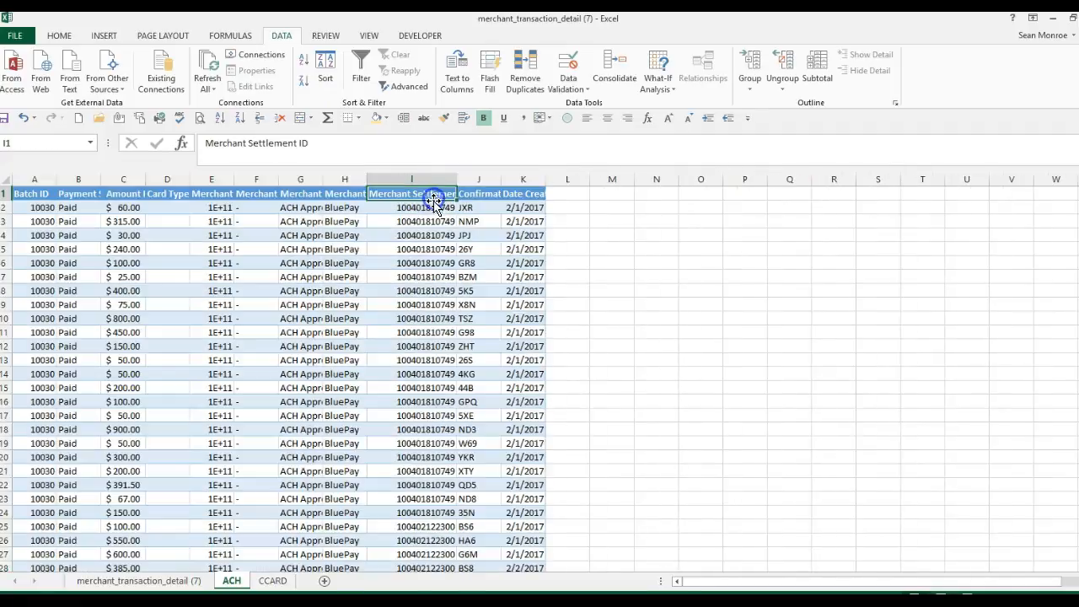
{"action": "left_click", "coordinate": [430, 206]}
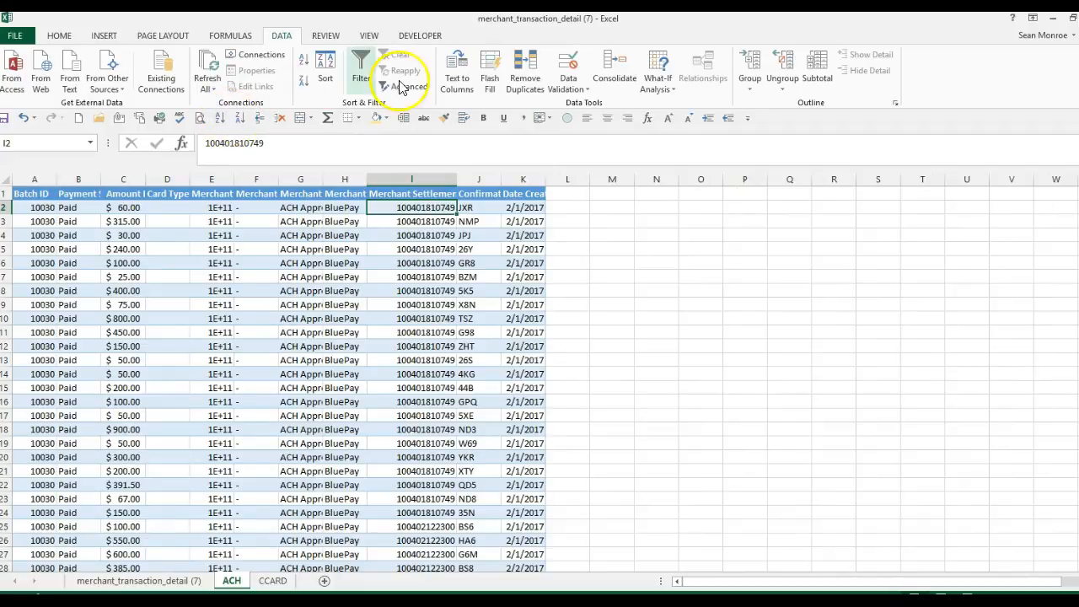
Subtotal the ACH data by summing only Amount Paid at each change in Merchant Settlement ID.
{"action": "left_click", "coordinate": [815, 64]}
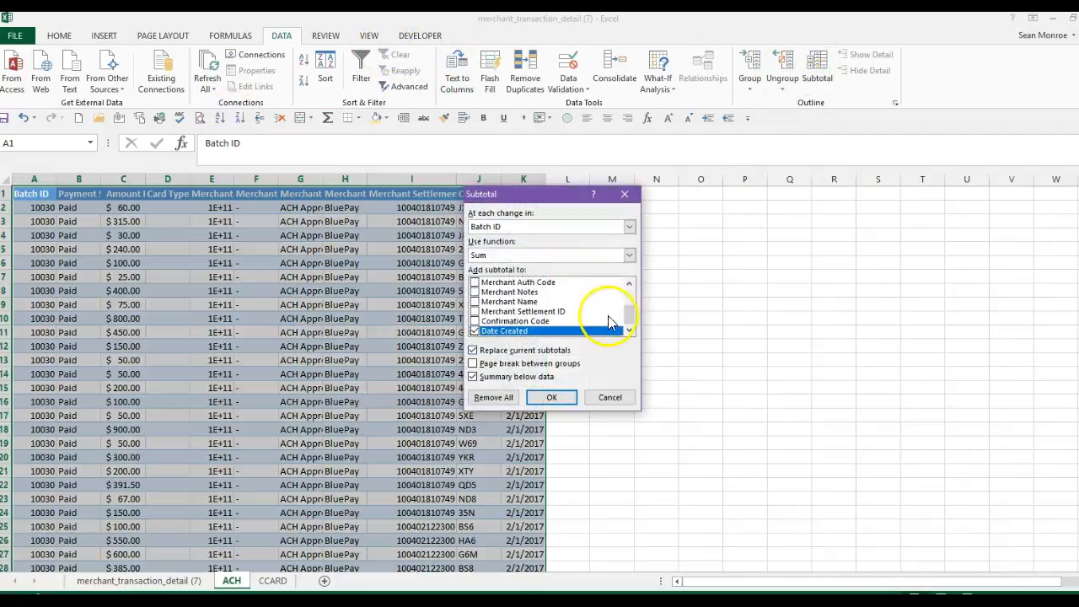
{"action": "left_click", "coordinate": [629, 227]}
{"action": "left_click", "coordinate": [632, 260]}
{"action": "left_click_drag", "start_coordinate": [632, 259], "coordinate": [623, 283]}
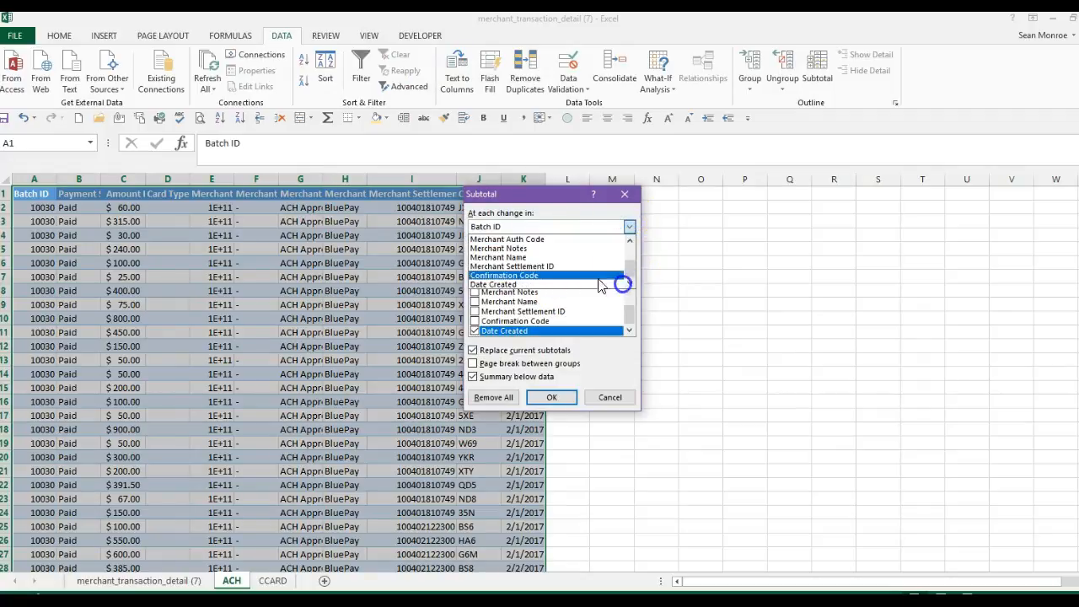
{"action": "left_click", "coordinate": [587, 267]}
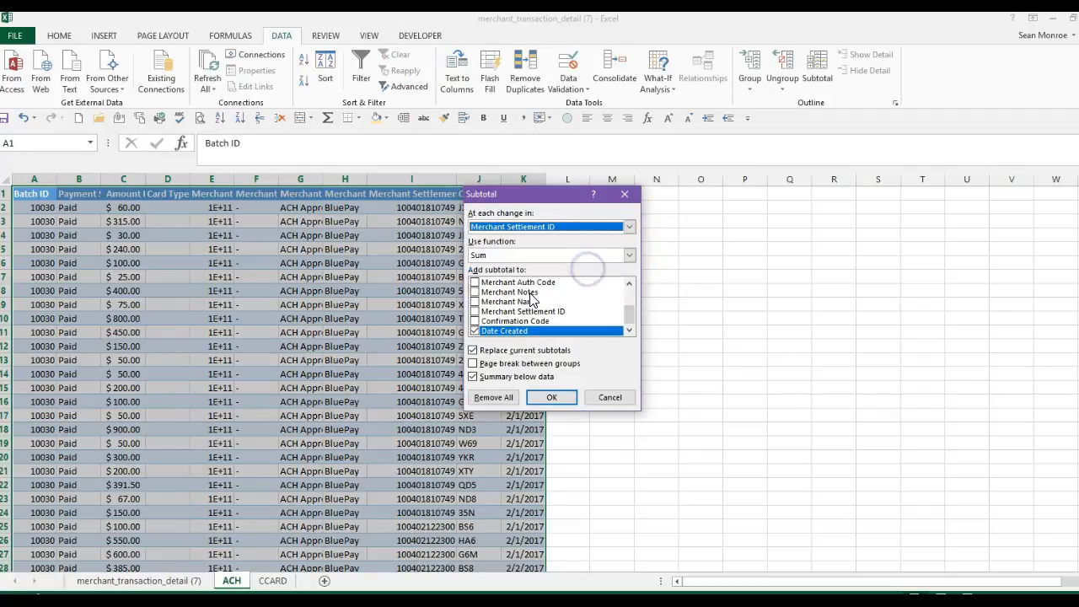
{"action": "left_click", "coordinate": [475, 332]}
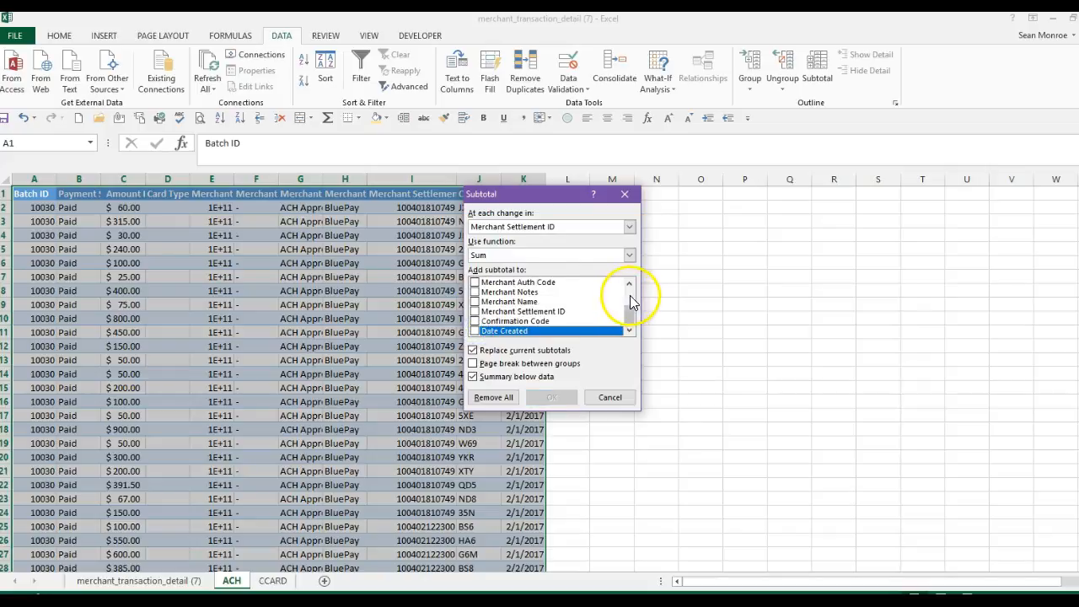
{"action": "left_click_drag", "start_coordinate": [630, 295], "coordinate": [626, 289]}
{"action": "left_click", "coordinate": [516, 301]}
{"action": "left_click", "coordinate": [475, 301]}
{"action": "left_click", "coordinate": [550, 397]}
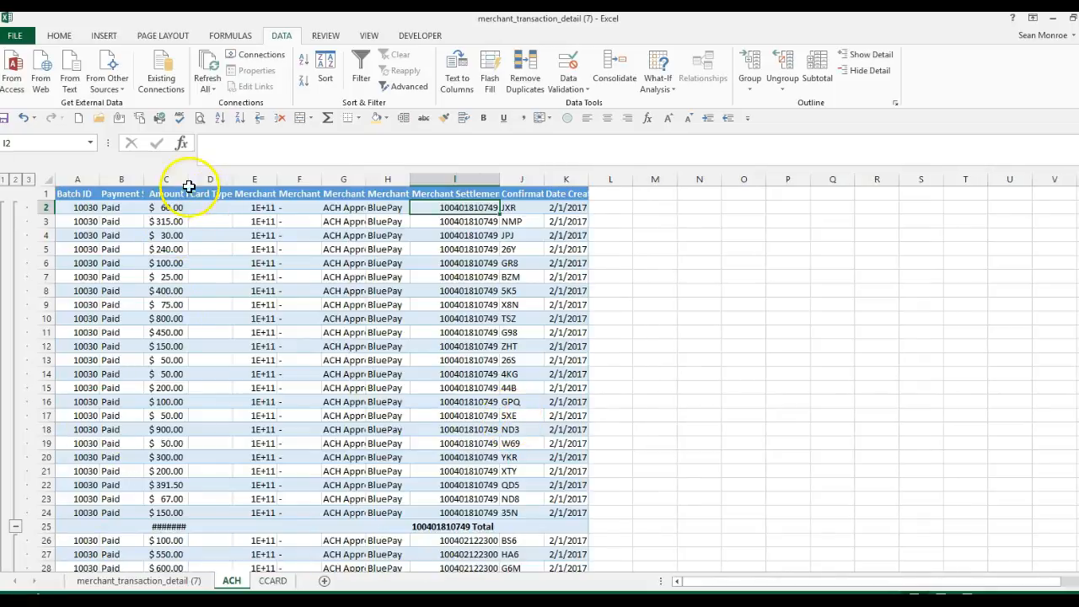
Fit the Amount Paid column to its contents and collapse the ACH outline to the settlement totals.
{"action": "double_click", "coordinate": [185, 180]}
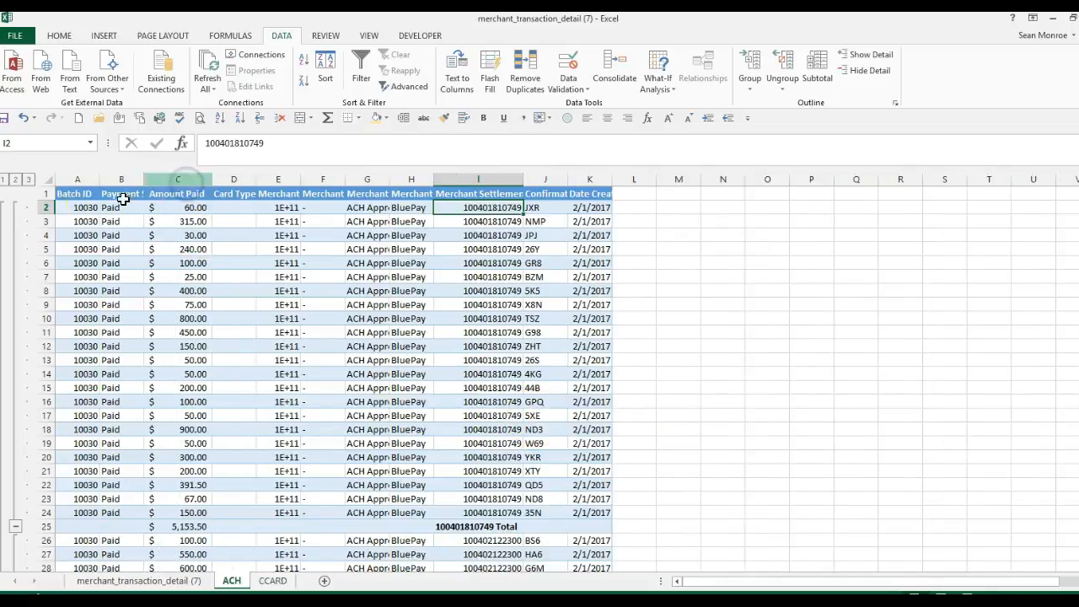
{"action": "left_click", "coordinate": [15, 180]}
{"action": "scroll", "coordinate": [216, 342], "scroll_direction": "down", "scroll_amount": 3}
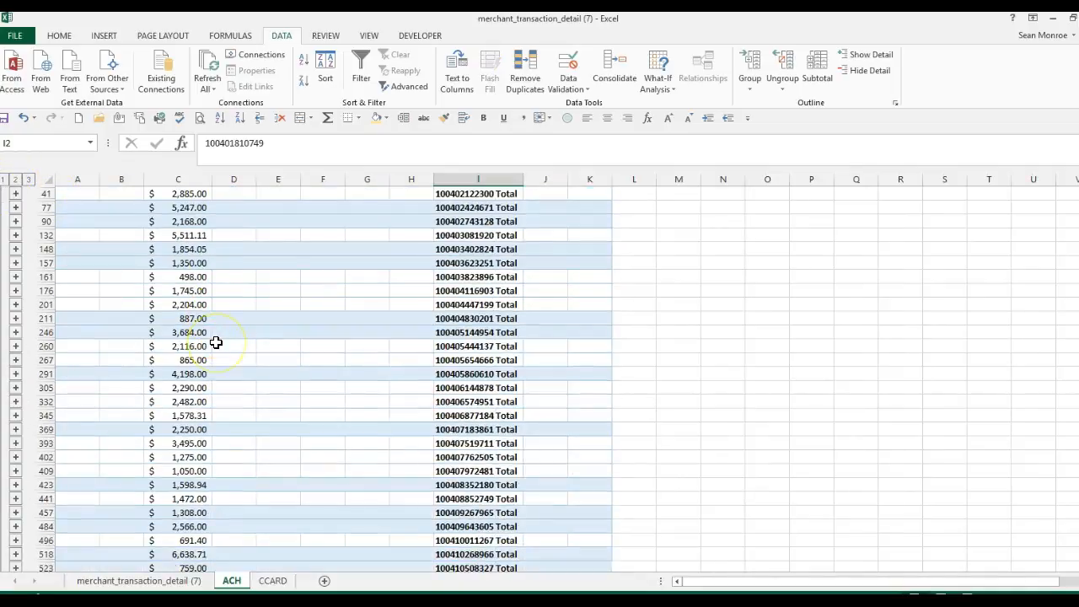
Place the ACH totals beside the bank statement PDF and match the 2-28 BluePay deposit of 3,495.00 to its settlement total.
{"action": "left_click", "coordinate": [1073, 18]}
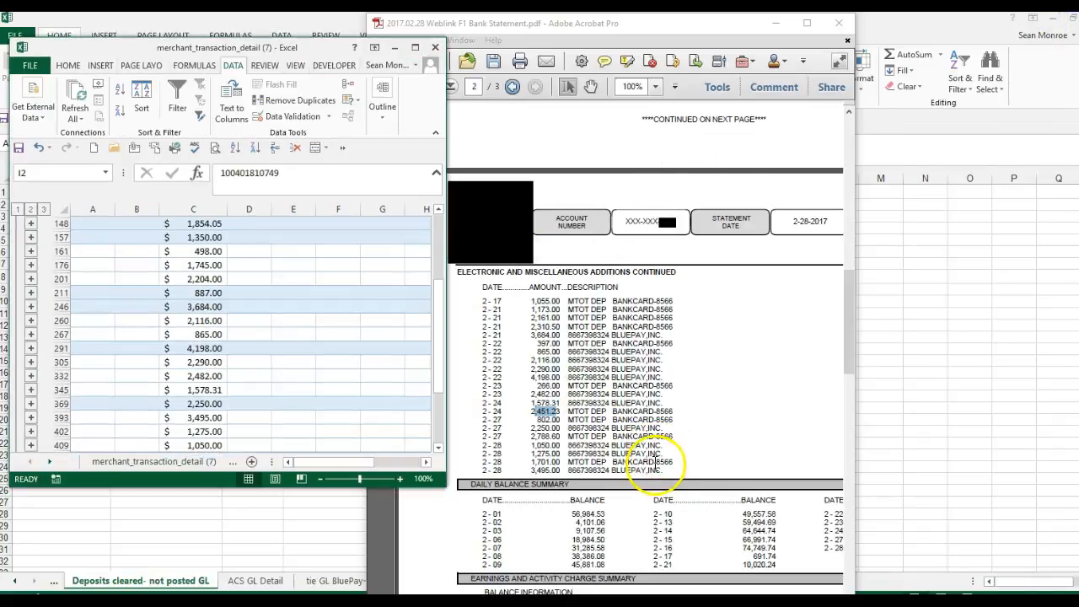
{"action": "left_click_drag", "start_coordinate": [664, 470], "coordinate": [552, 471]}
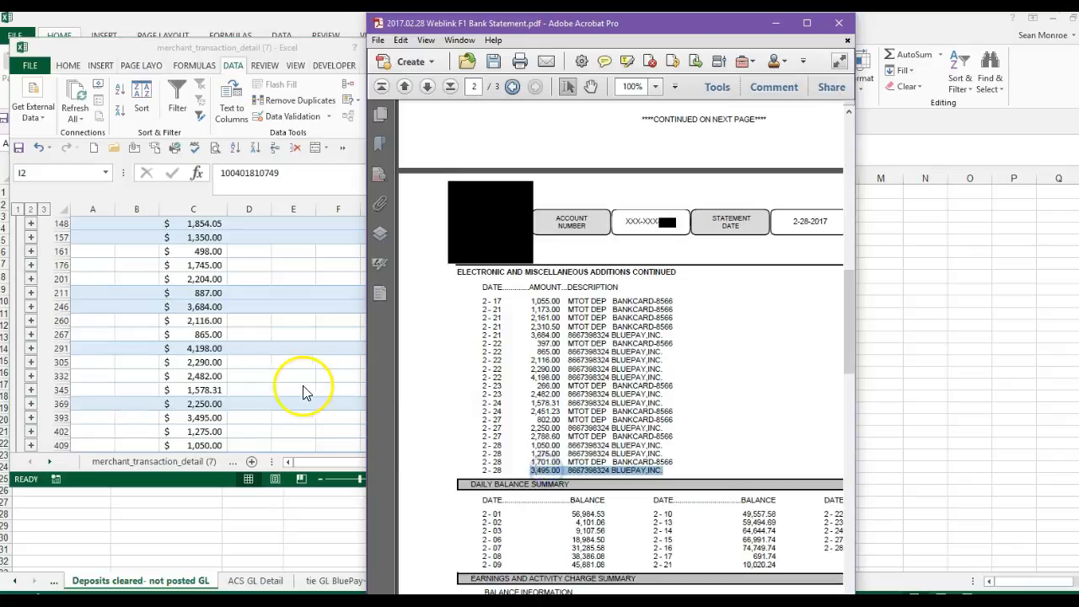
{"action": "left_click", "coordinate": [207, 418]}
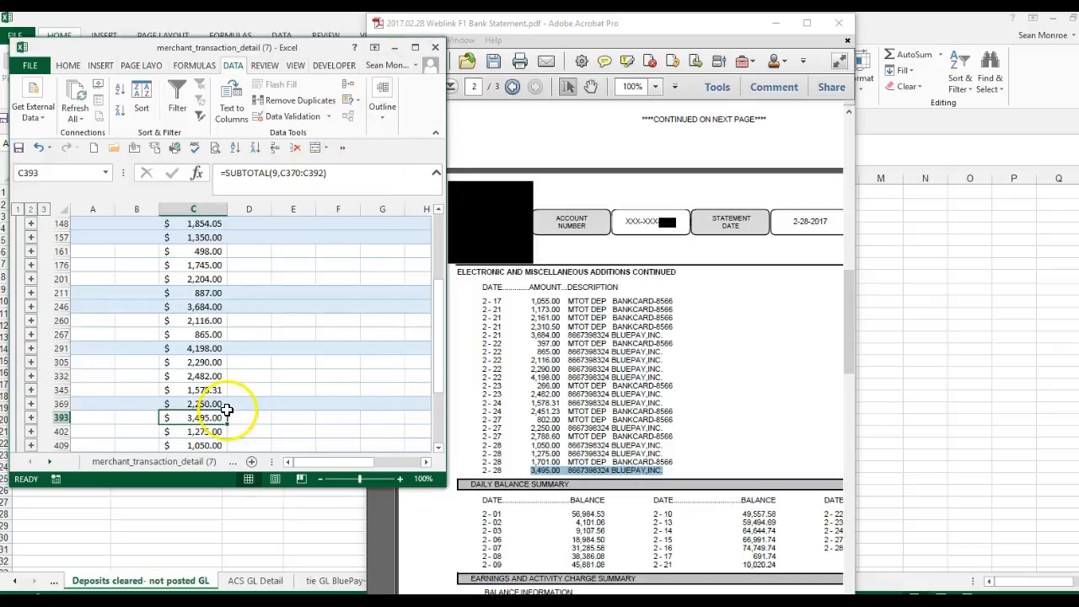
Enlarge the ACH sheet and select the settlement totals from 1,275.00 through 2,566.00 in C402:I484 for review.
{"action": "left_click", "coordinate": [418, 48]}
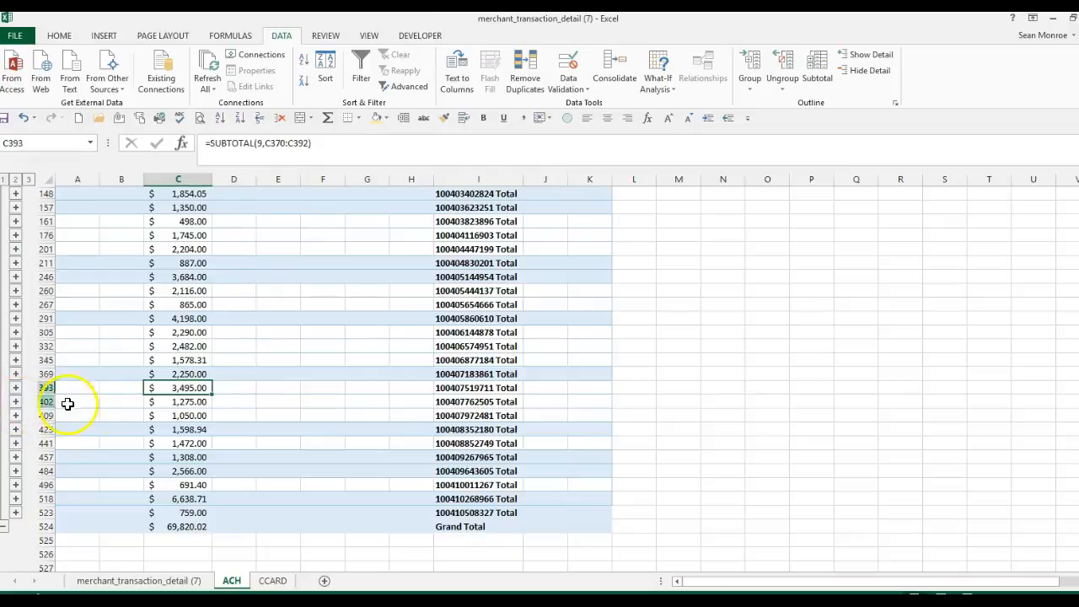
{"action": "left_click_drag", "start_coordinate": [186, 402], "coordinate": [188, 498]}
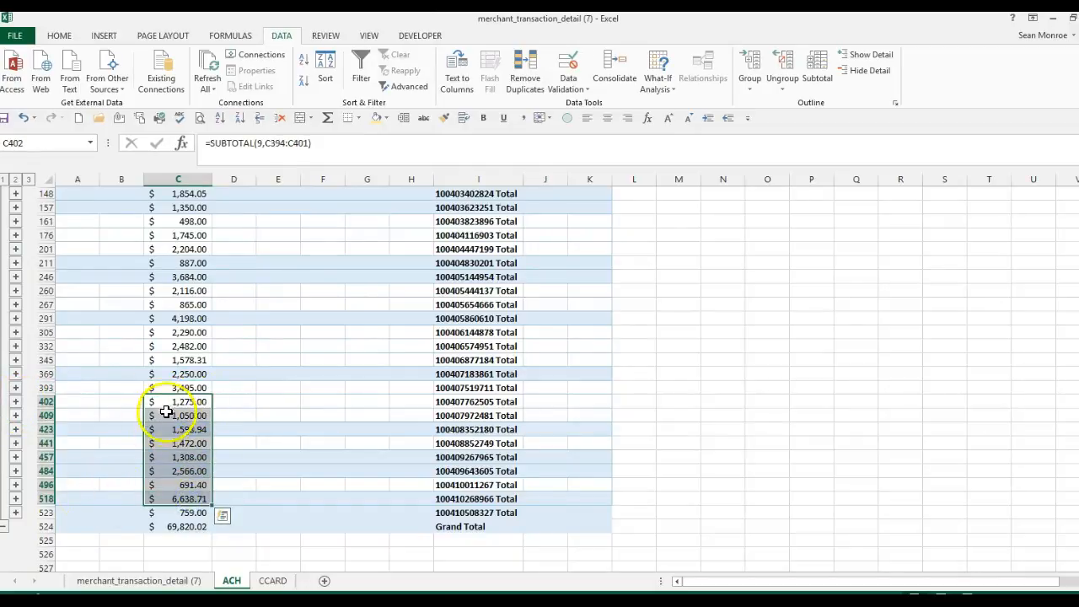
{"action": "left_click", "coordinate": [181, 401]}
{"action": "left_click_drag", "start_coordinate": [182, 401], "coordinate": [462, 474]}
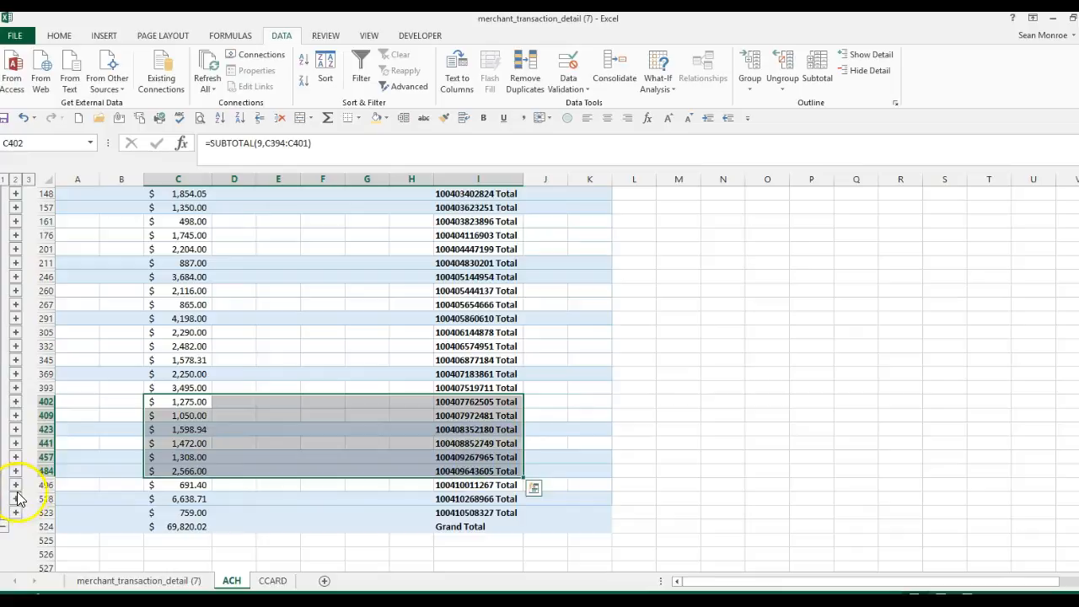
Expand the 691.40 settlement, fit its date column, and shade the 2/26/2017 transaction in row 485 light gold.
{"action": "left_click", "coordinate": [16, 485]}
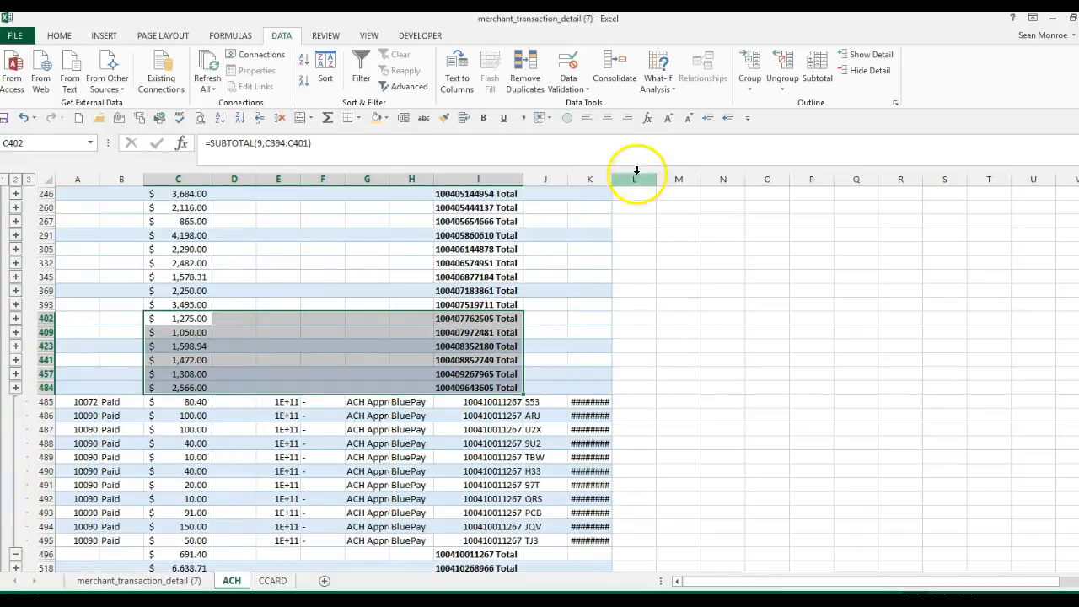
{"action": "double_click", "coordinate": [612, 179]}
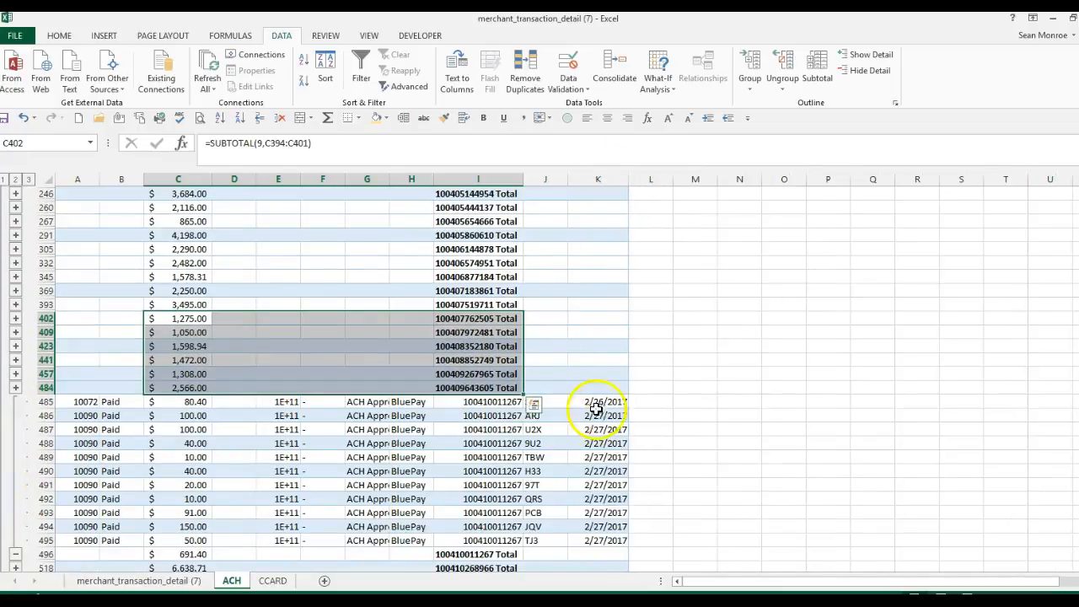
{"action": "left_click_drag", "start_coordinate": [604, 399], "coordinate": [93, 399]}
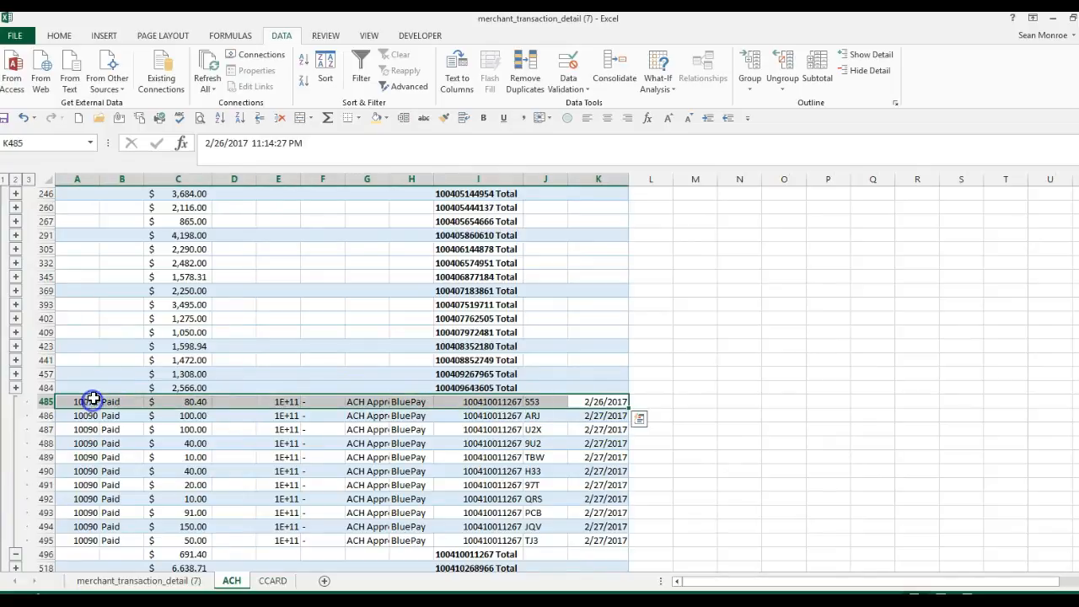
{"action": "left_click", "coordinate": [378, 117]}
{"action": "left_click_drag", "start_coordinate": [600, 416], "coordinate": [607, 540]}
{"action": "scroll", "coordinate": [167, 520], "scroll_direction": "down", "scroll_amount": 1}
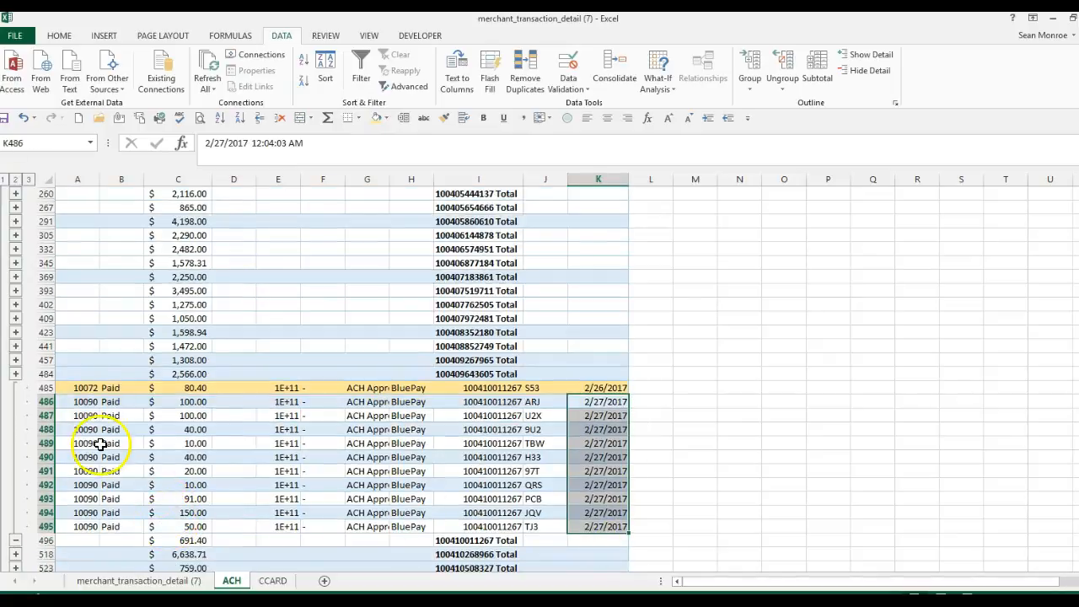
Shade the 6,638.71 and 759.00 settlement totals in C518:I523 green and select J518 beside them.
{"action": "left_click_drag", "start_coordinate": [188, 553], "coordinate": [445, 549]}
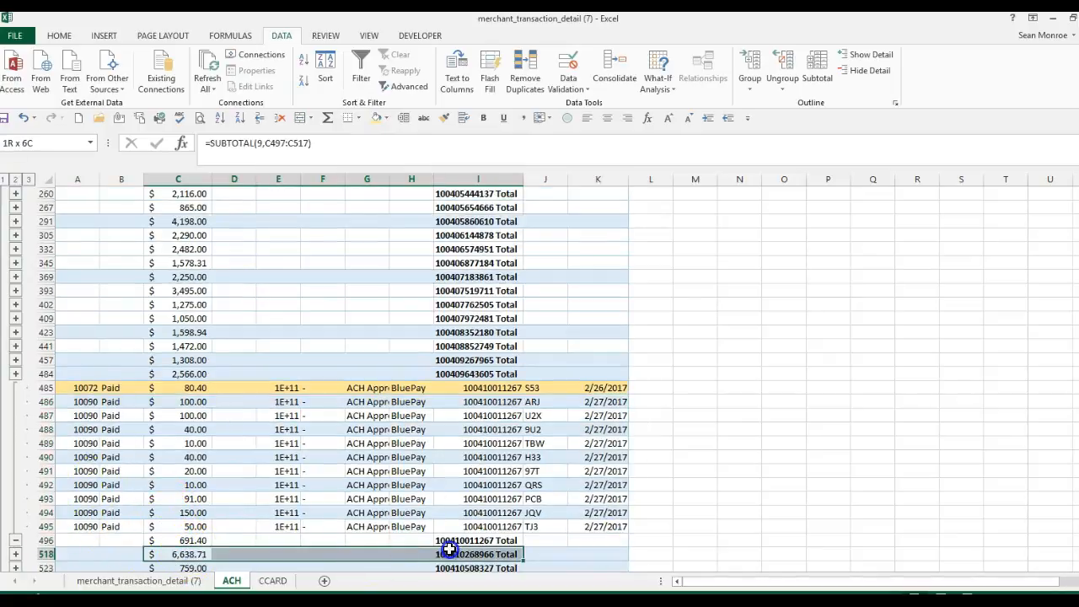
{"action": "scroll", "coordinate": [246, 551], "scroll_direction": "down", "scroll_amount": 2}
{"action": "left_click_drag", "start_coordinate": [192, 526], "coordinate": [474, 548]}
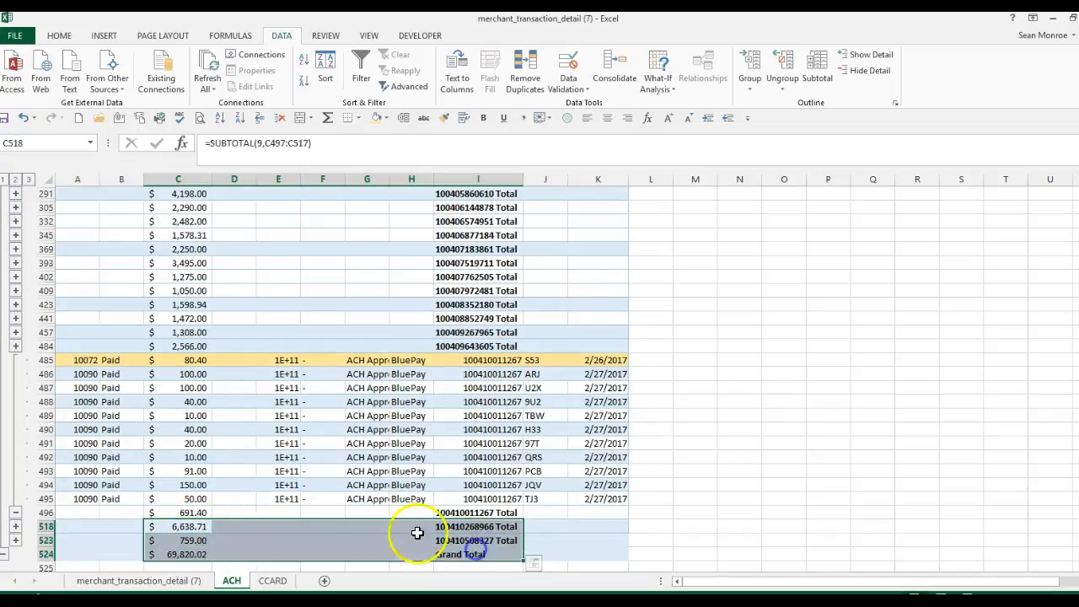
{"action": "left_click_drag", "start_coordinate": [205, 525], "coordinate": [458, 542]}
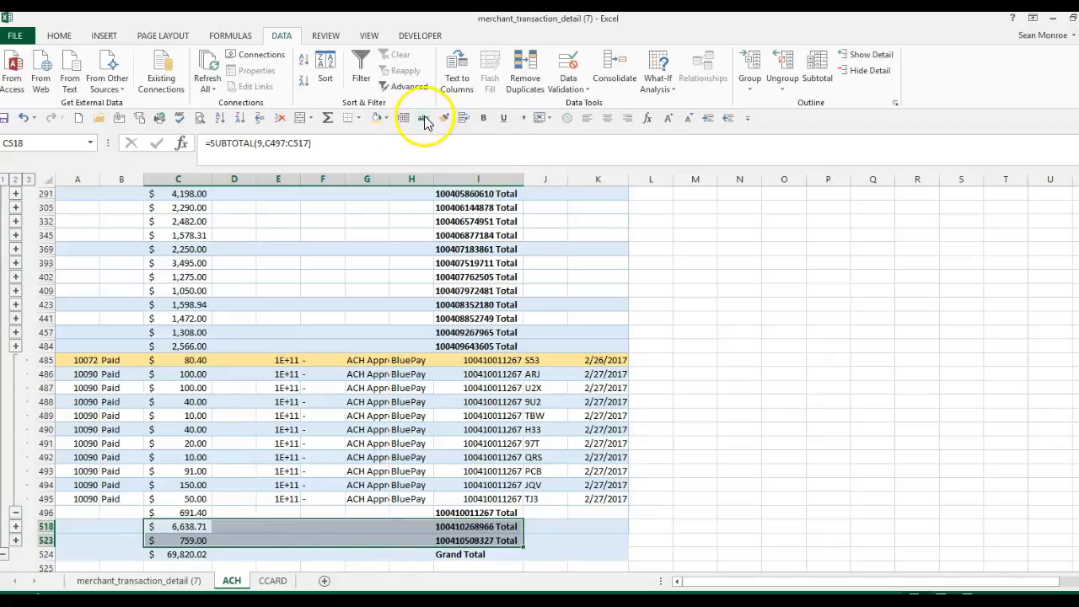
{"action": "left_click", "coordinate": [388, 118]}
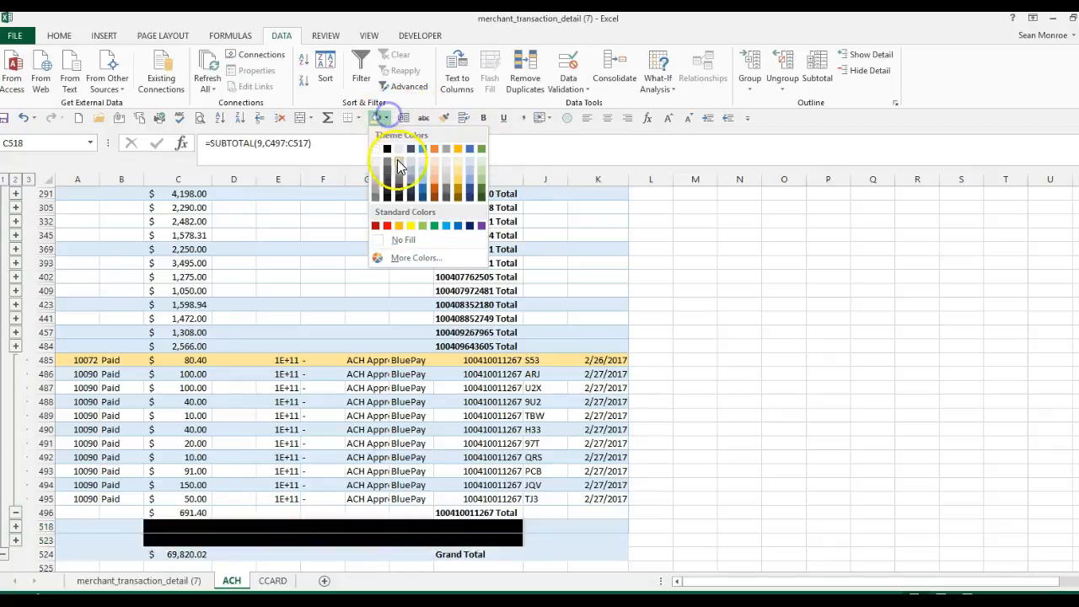
{"action": "left_click", "coordinate": [481, 178]}
{"action": "left_click", "coordinate": [548, 524]}
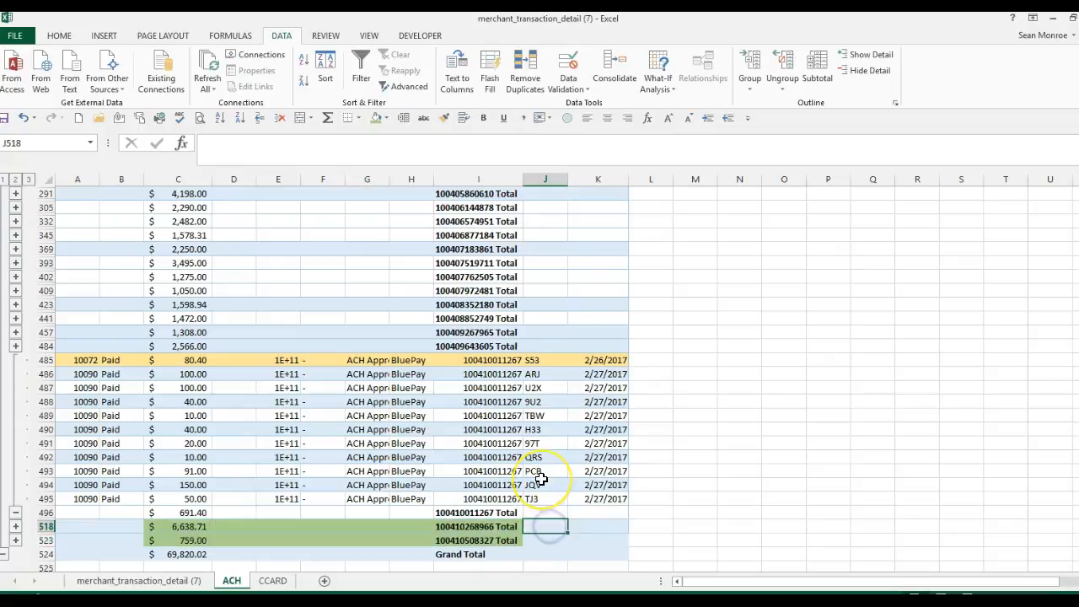
Enter the note "Not posted gl/didn't clear" in J518 beside the 6,638.71 settlement total and copy it to J523.
{"action": "type", "text": "Not posted gl/did"}
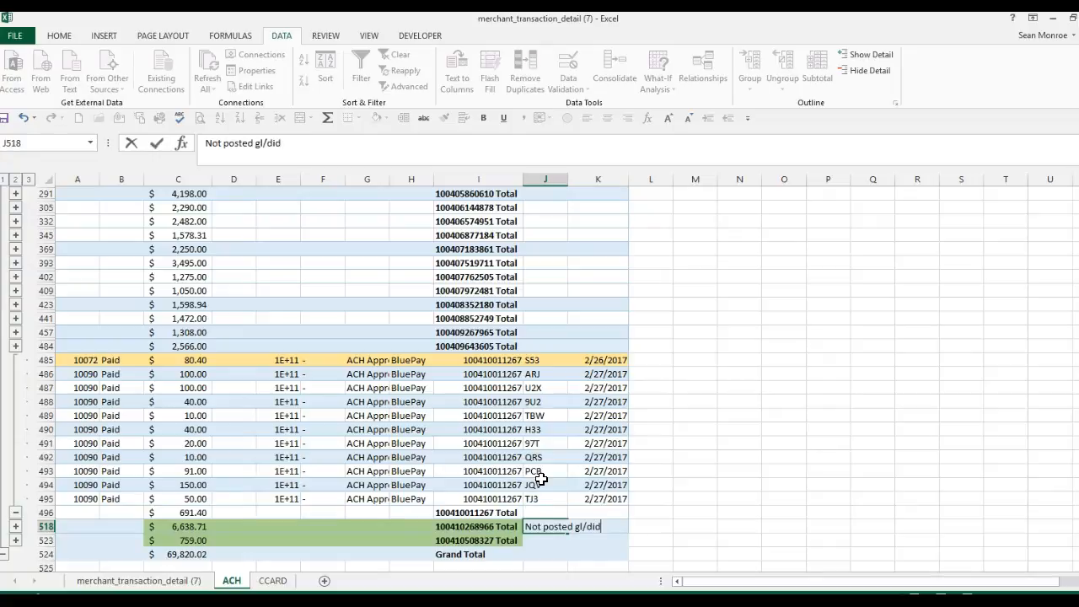
{"action": "type", "text": "n't clear"}
{"action": "key", "text": "Return"}
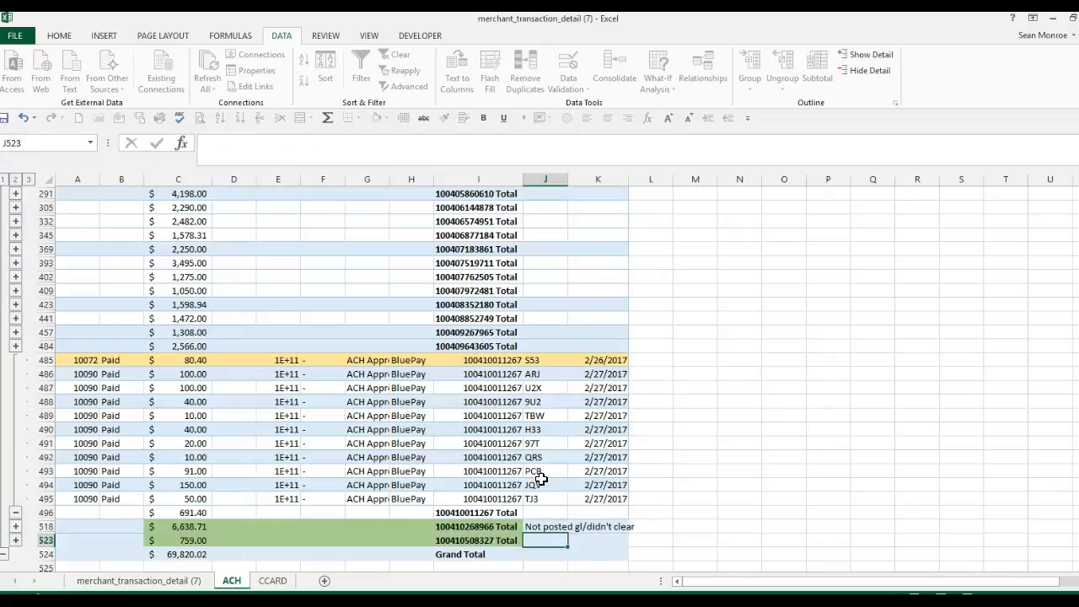
{"action": "key", "text": "Up"}
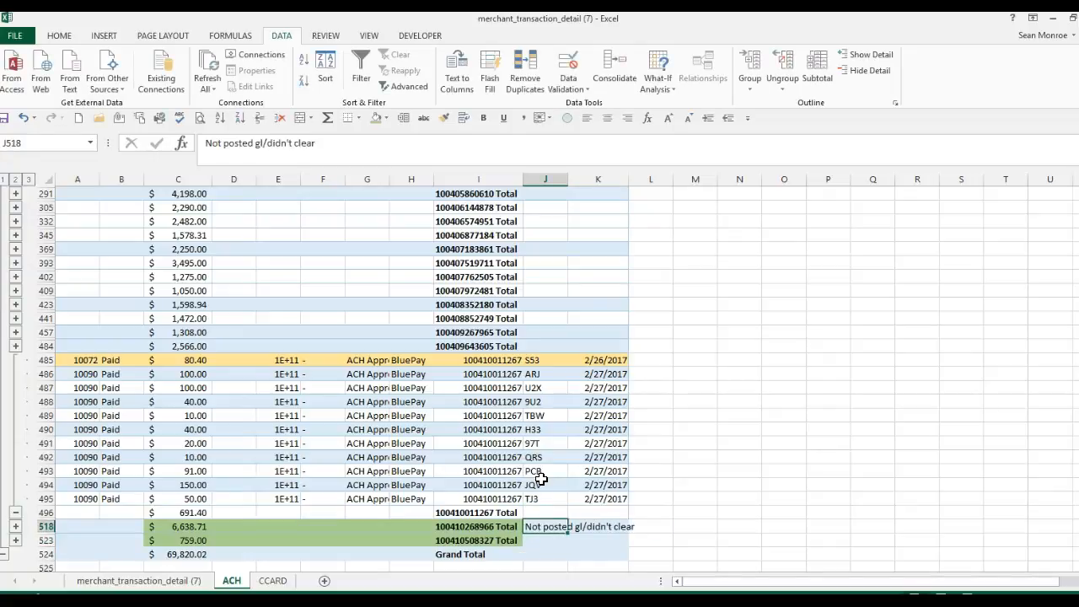
{"action": "key", "text": "ctrl+c"}
{"action": "key", "text": "Down"}
{"action": "key", "text": "ctrl+v"}
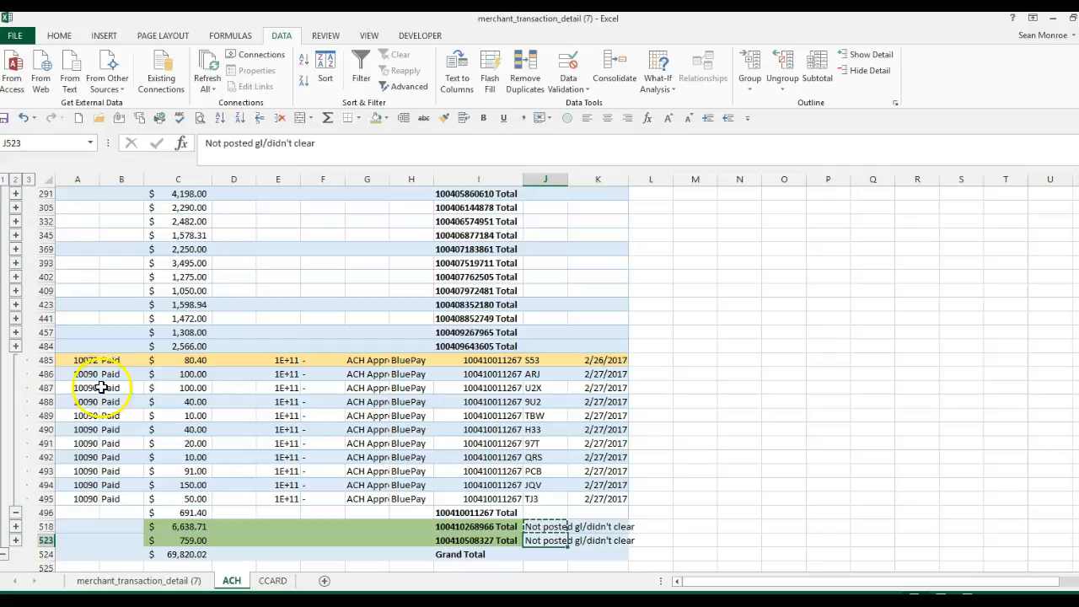
Shade the 2/27/2017 transactions in C486:K495 green and copy the "Not posted gl/didn't clear" note from J518 to L486.
{"action": "left_click_drag", "start_coordinate": [186, 377], "coordinate": [590, 498]}
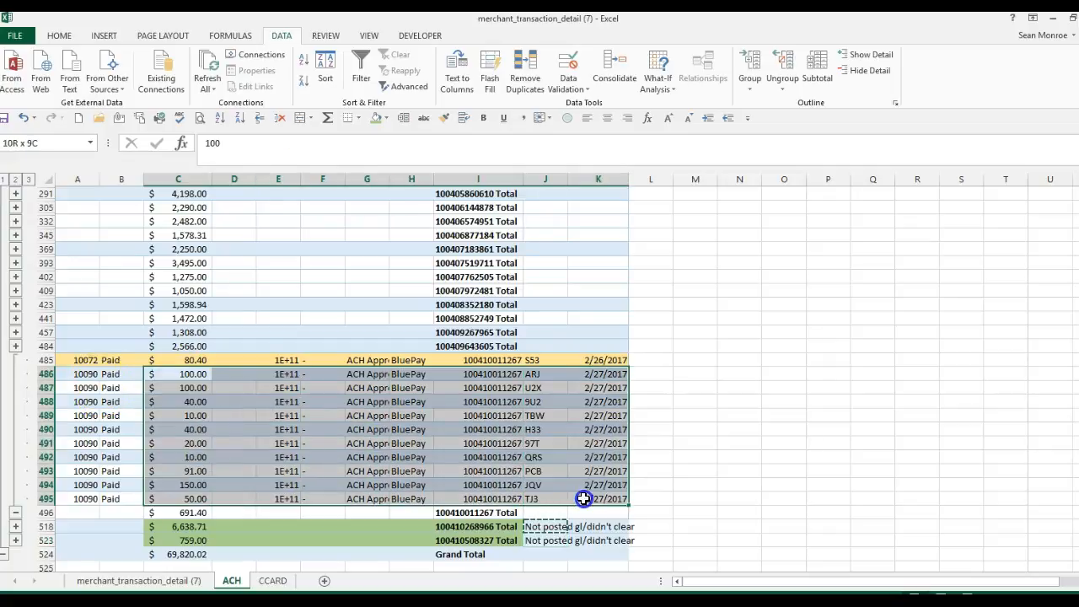
{"action": "left_click", "coordinate": [376, 117]}
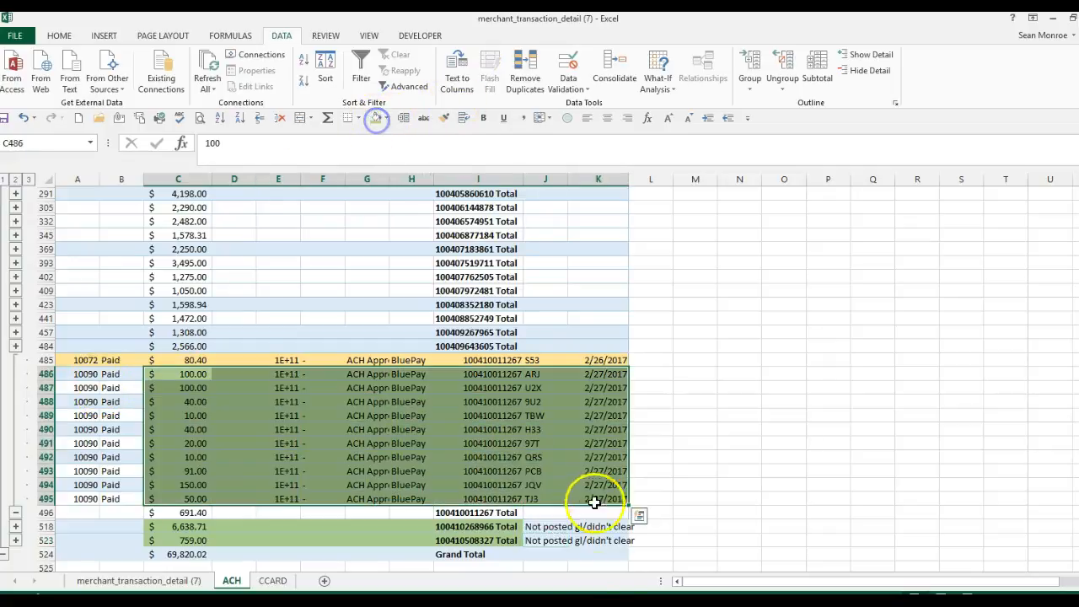
{"action": "left_click", "coordinate": [555, 528]}
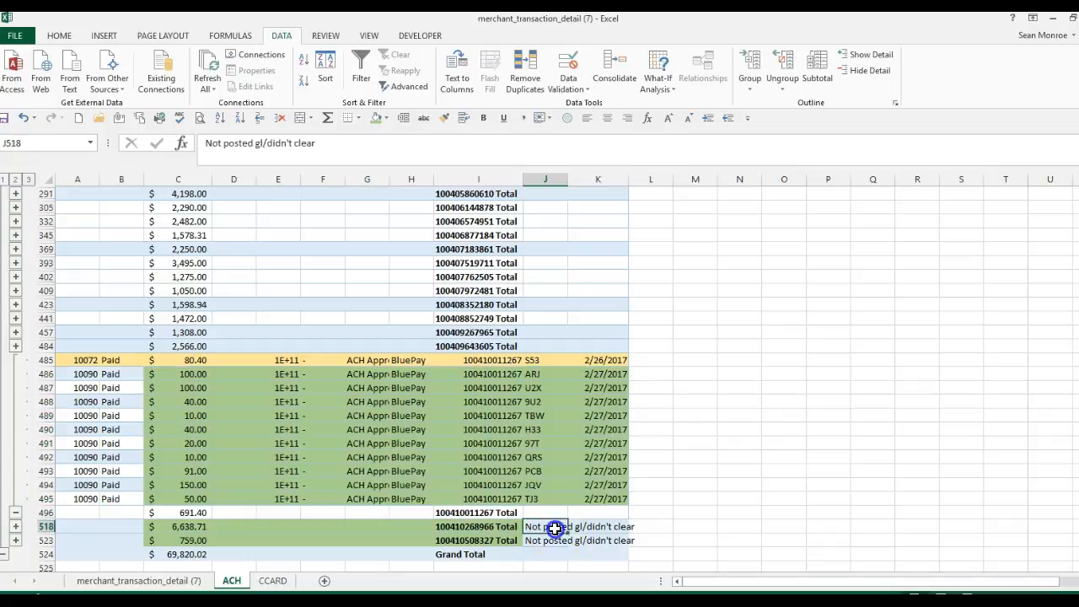
{"action": "key", "text": "ctrl+c"}
{"action": "left_click", "coordinate": [649, 374]}
{"action": "key", "text": "ctrl+v"}
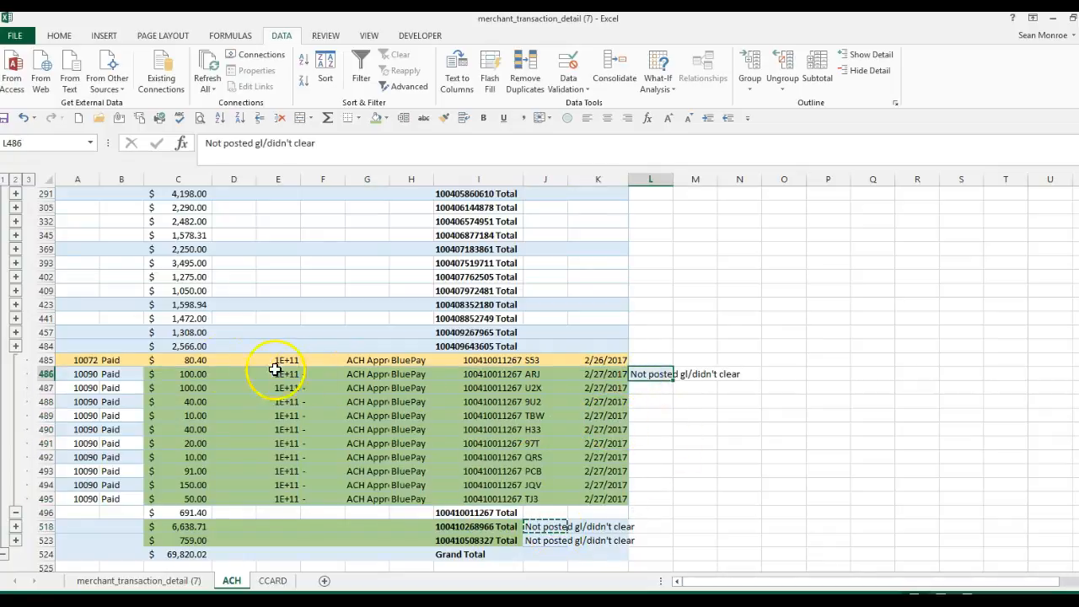
Return the ACH totals beside the bank statement PDF and select the 3,495.00 settlement total in C393 to compare with the last BluePay deposit.
{"action": "scroll", "coordinate": [221, 359], "scroll_direction": "up", "scroll_amount": 1}
{"action": "scroll", "coordinate": [221, 358], "scroll_direction": "up", "scroll_amount": 1}
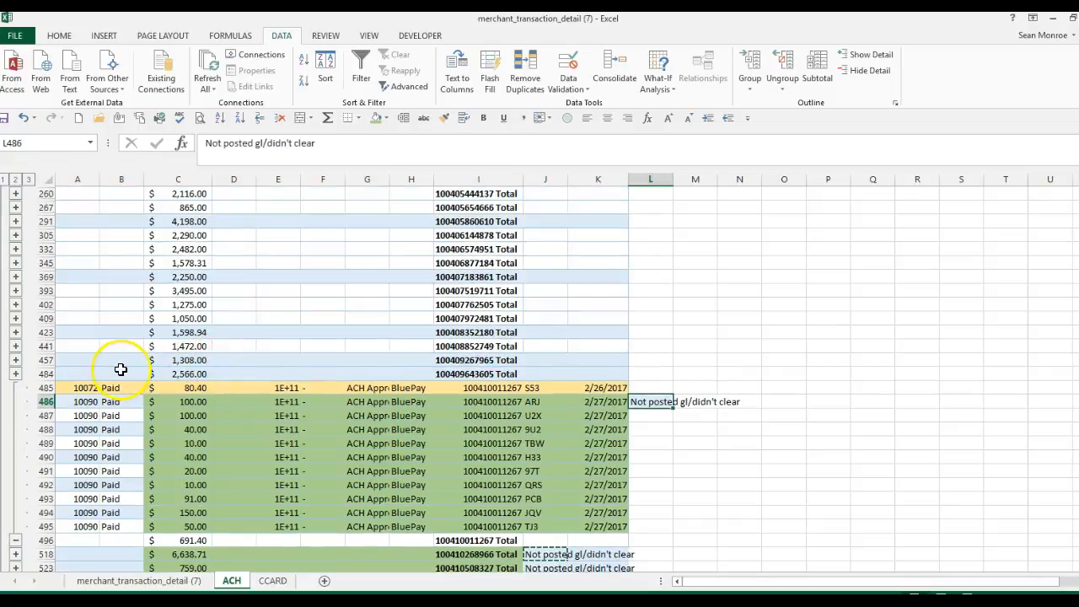
{"action": "scroll", "coordinate": [128, 371], "scroll_direction": "up", "scroll_amount": 1}
{"action": "scroll", "coordinate": [127, 371], "scroll_direction": "up", "scroll_amount": 1}
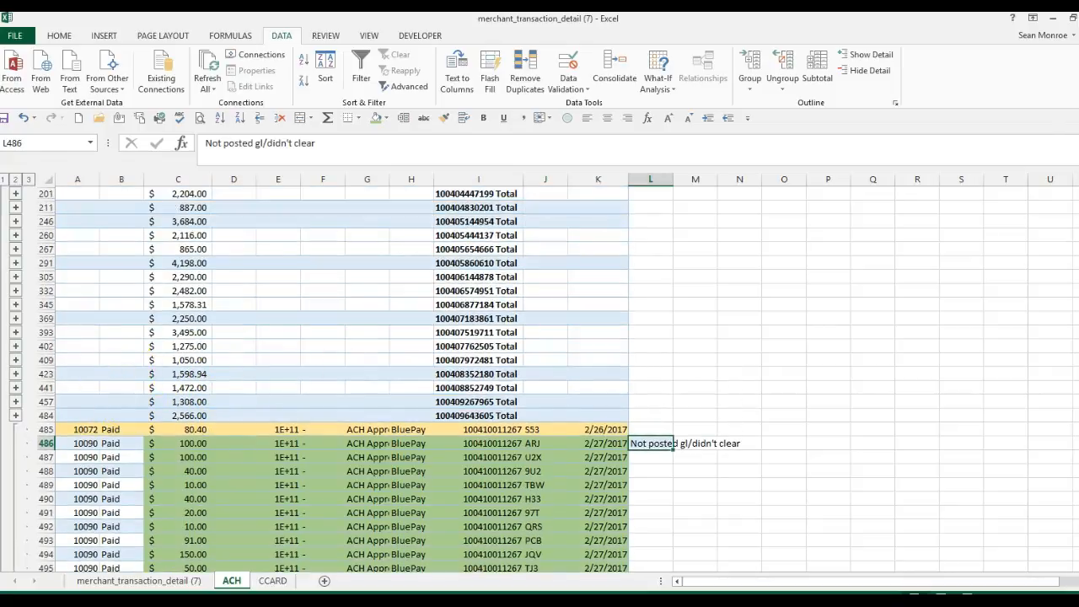
{"action": "left_click", "coordinate": [1072, 17]}
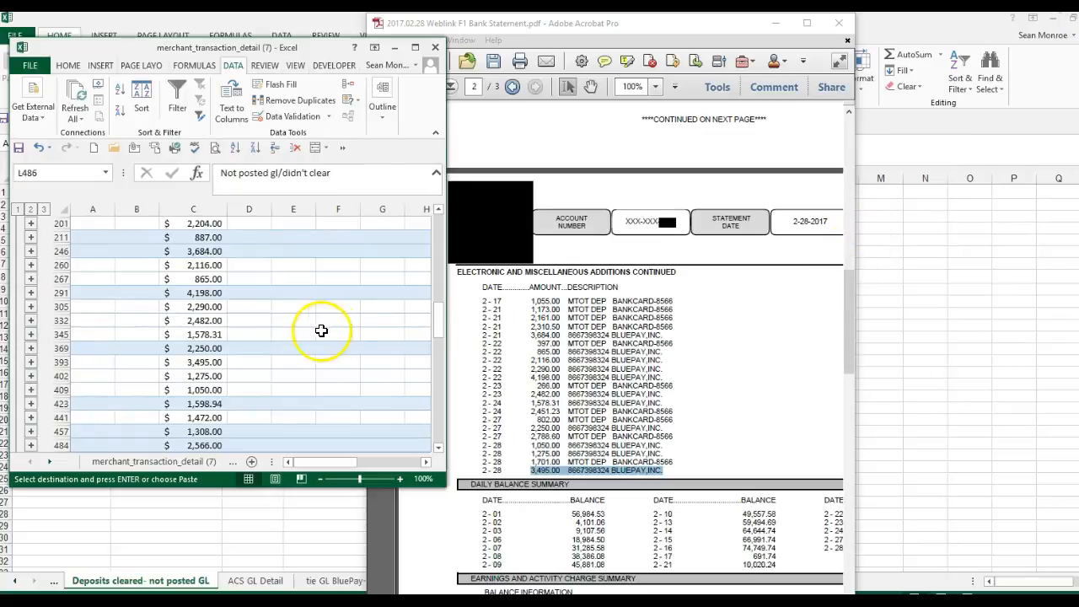
{"action": "left_click", "coordinate": [205, 361]}
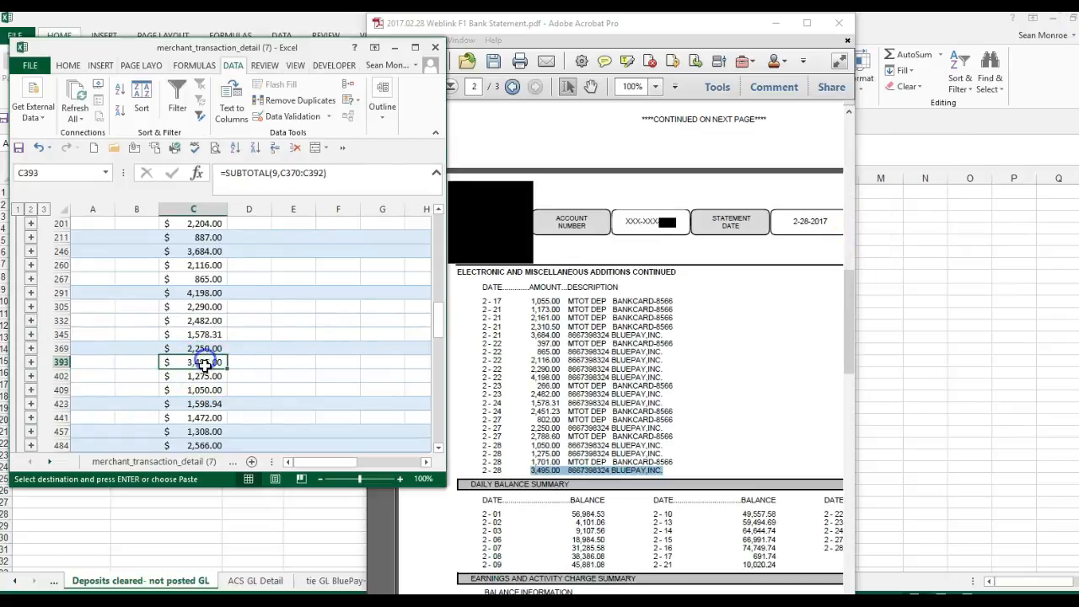
Select the settlement totals from 1,275.00 through 2,566.00 in C402:C484, enlarge the ACH sheet, and open the fill color choices.
{"action": "mouse_move", "coordinate": [205, 374]}
{"action": "left_mouse_down"}
{"action": "mouse_move", "coordinate": [211, 457]}
{"action": "mouse_move", "coordinate": [207, 366]}
{"action": "mouse_move", "coordinate": [209, 395]}
{"action": "left_mouse_up"}
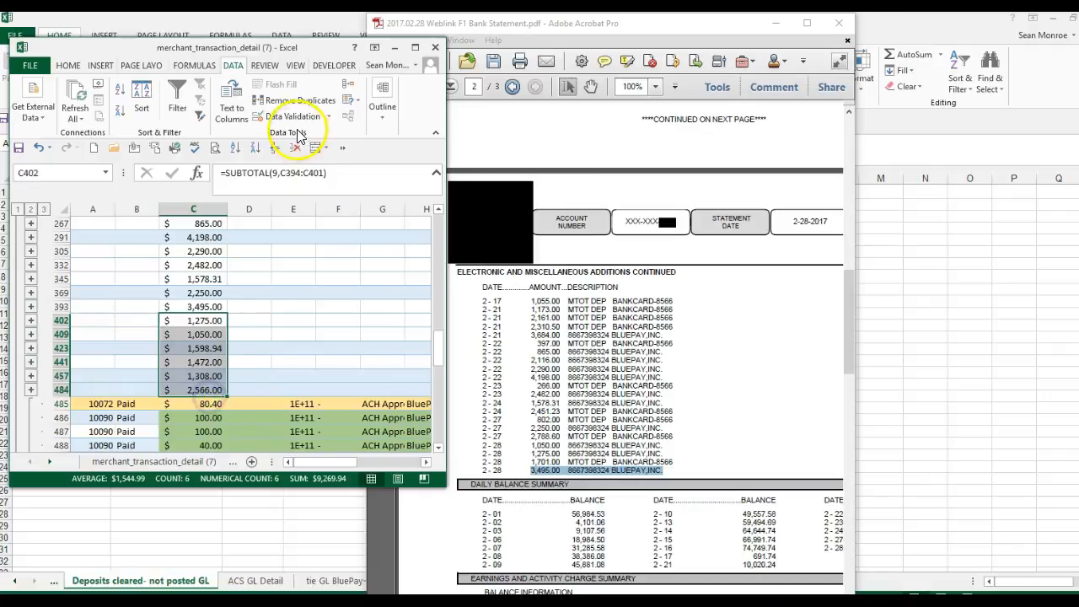
{"action": "left_click", "coordinate": [416, 47]}
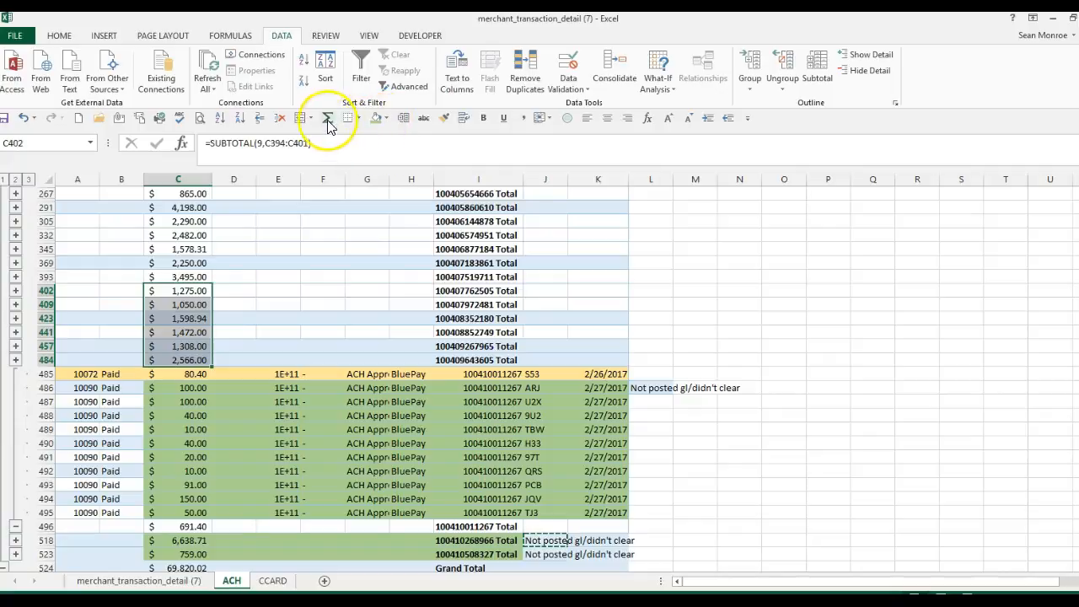
{"action": "left_click", "coordinate": [386, 116]}
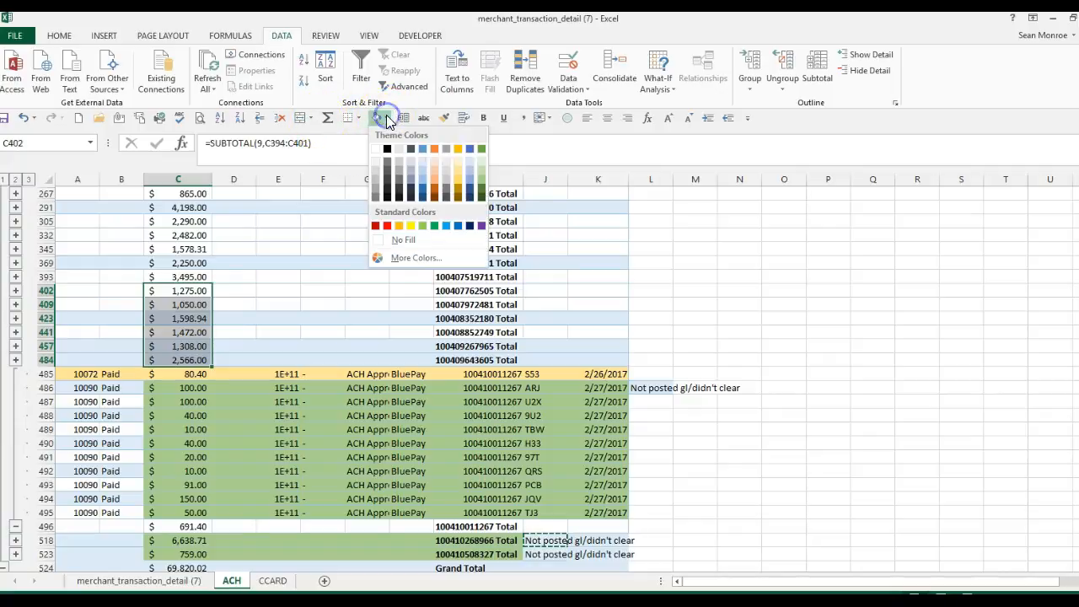